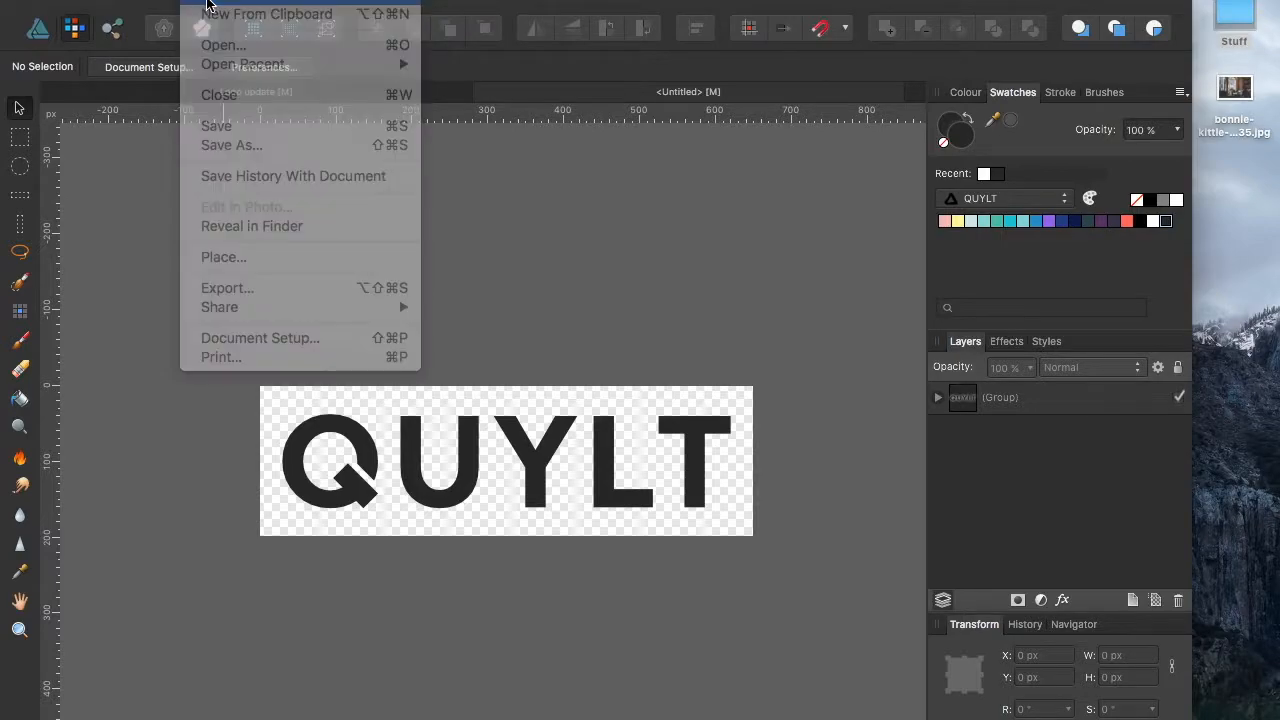
# Create a new document measured in pixels, with a page width of 1000 px and a height of 1500 px.
pyautogui.click(636, 134)
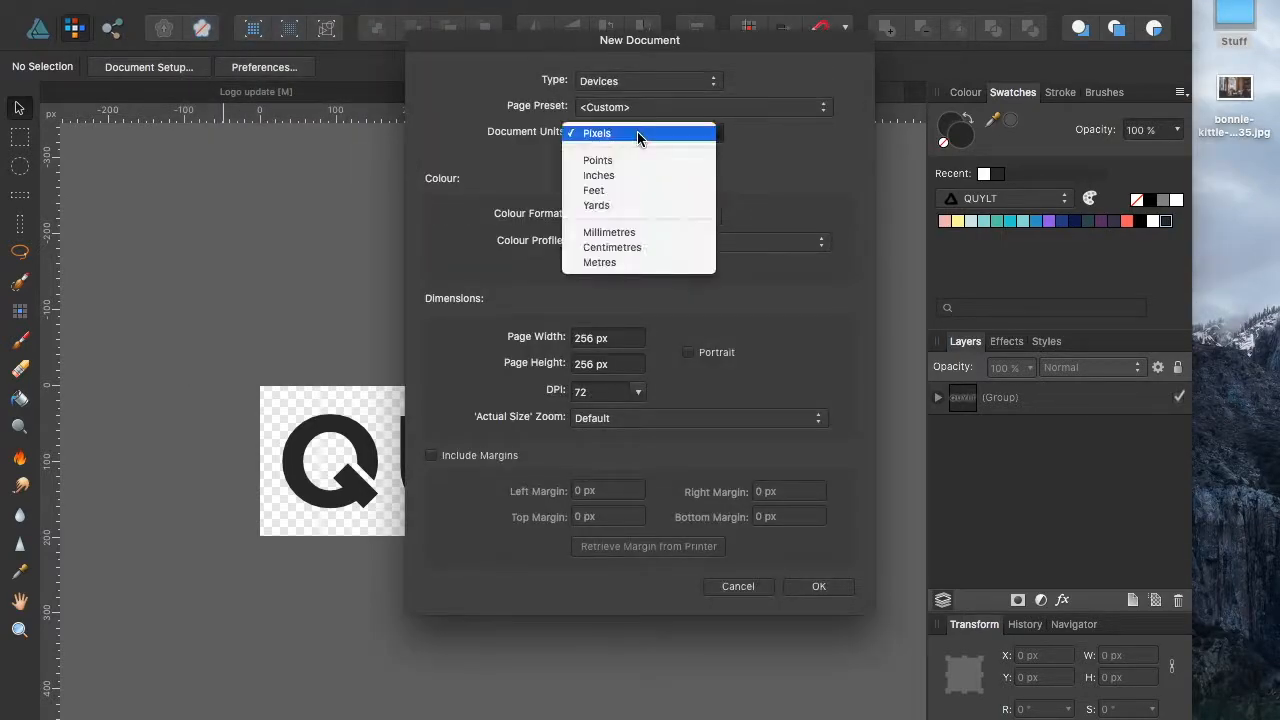
pyautogui.click(743, 155)
pyautogui.click(581, 337)
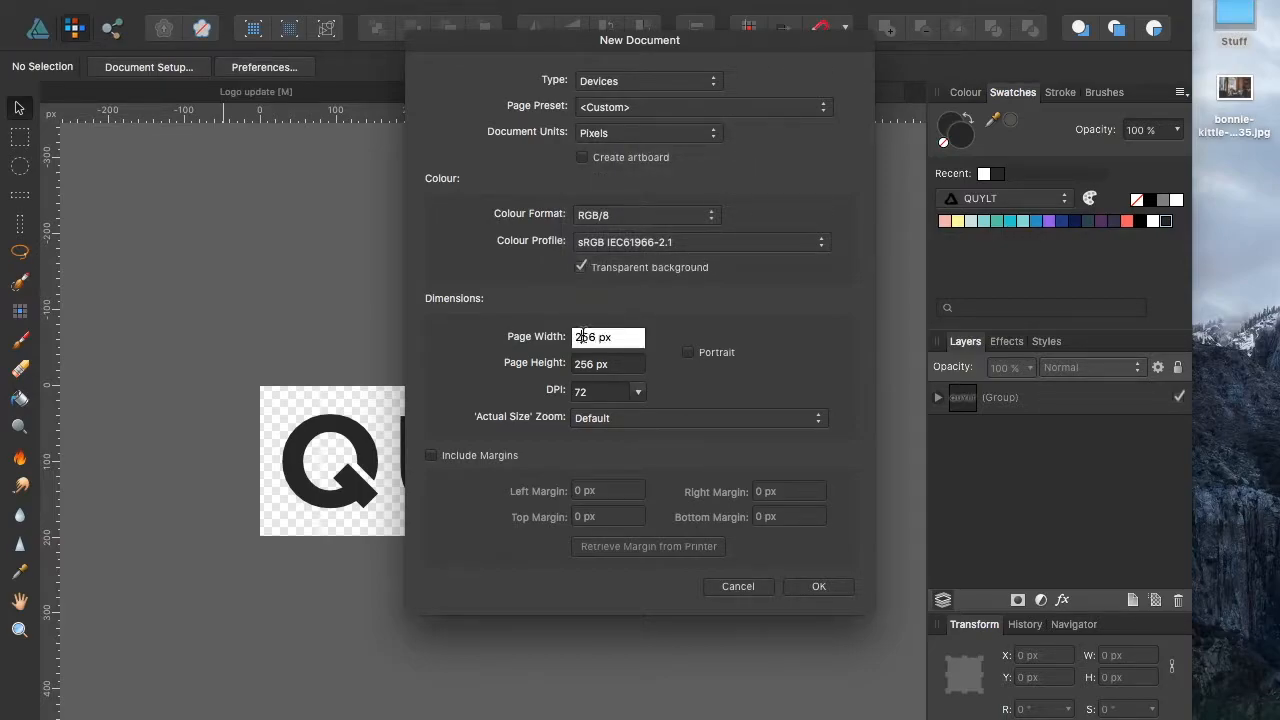
pyautogui.doubleClick(583, 337)
pyautogui.write('1000')
pyautogui.doubleClick(586, 364)
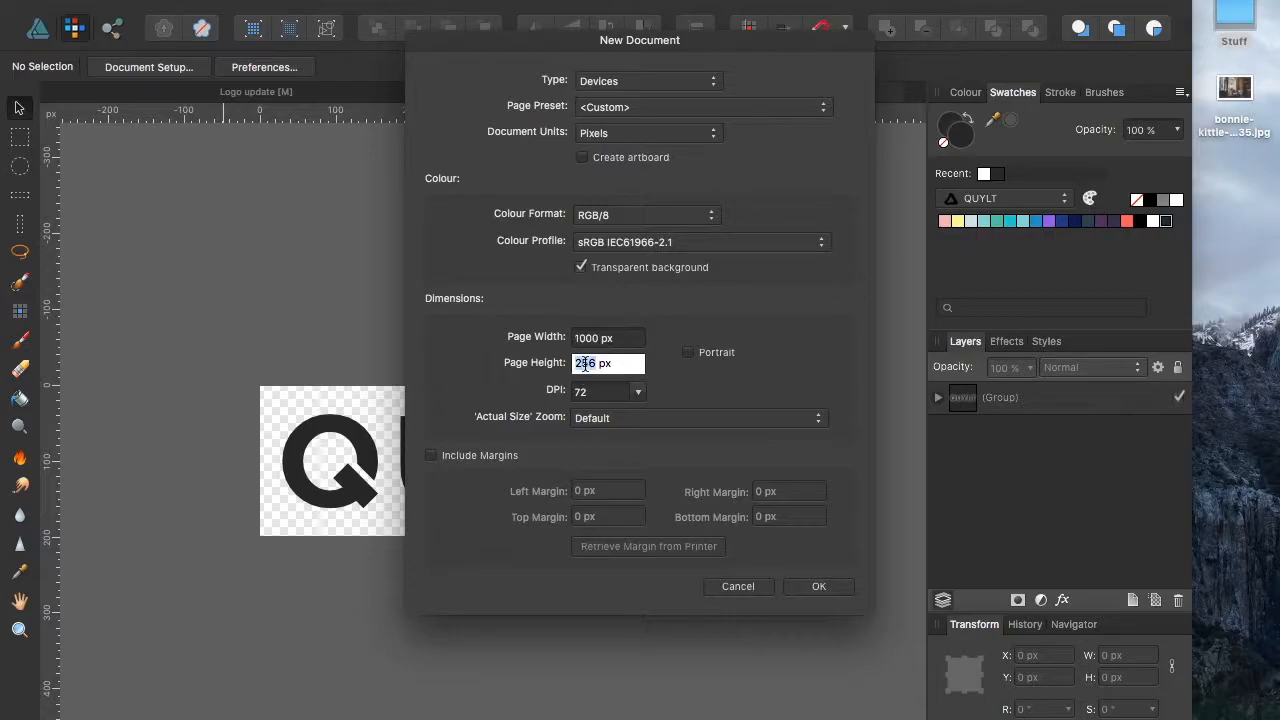
pyautogui.write('1500')
pyautogui.click(820, 587)
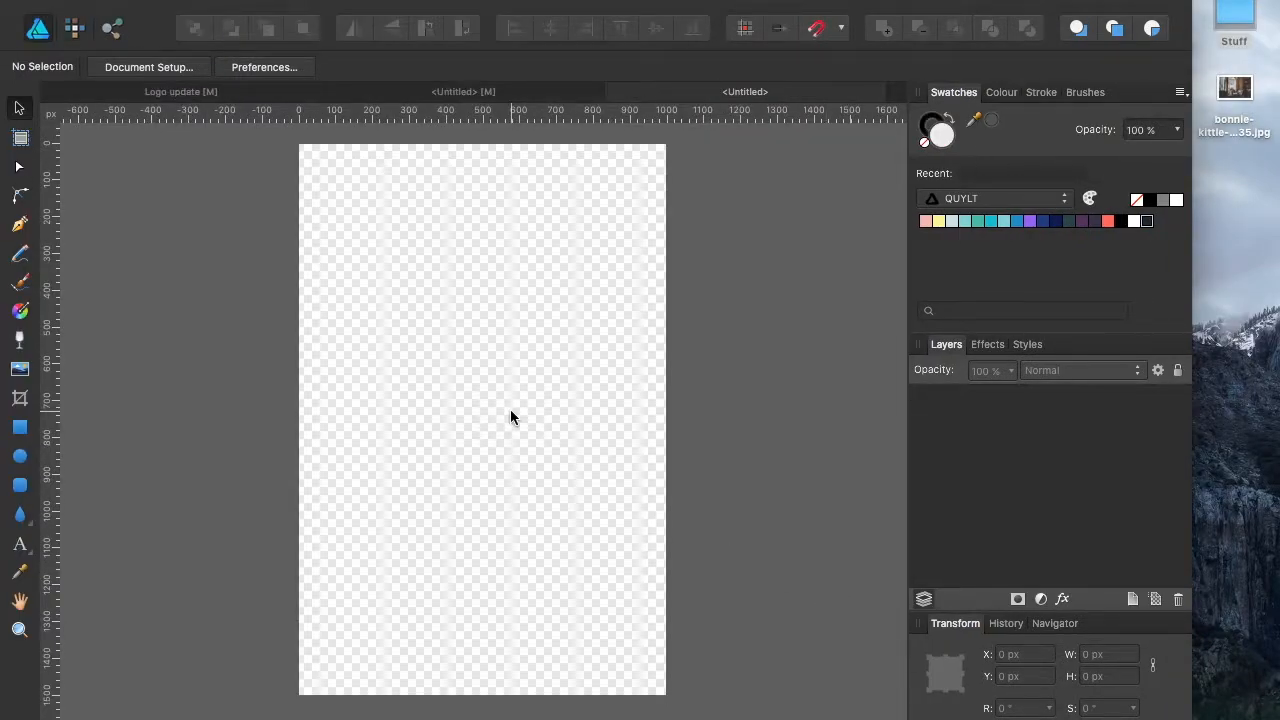
# Draw a rectangle of about 1058 × 1553 px covering the whole page and fill it with the palette's light pink.
pyautogui.click(19, 428)
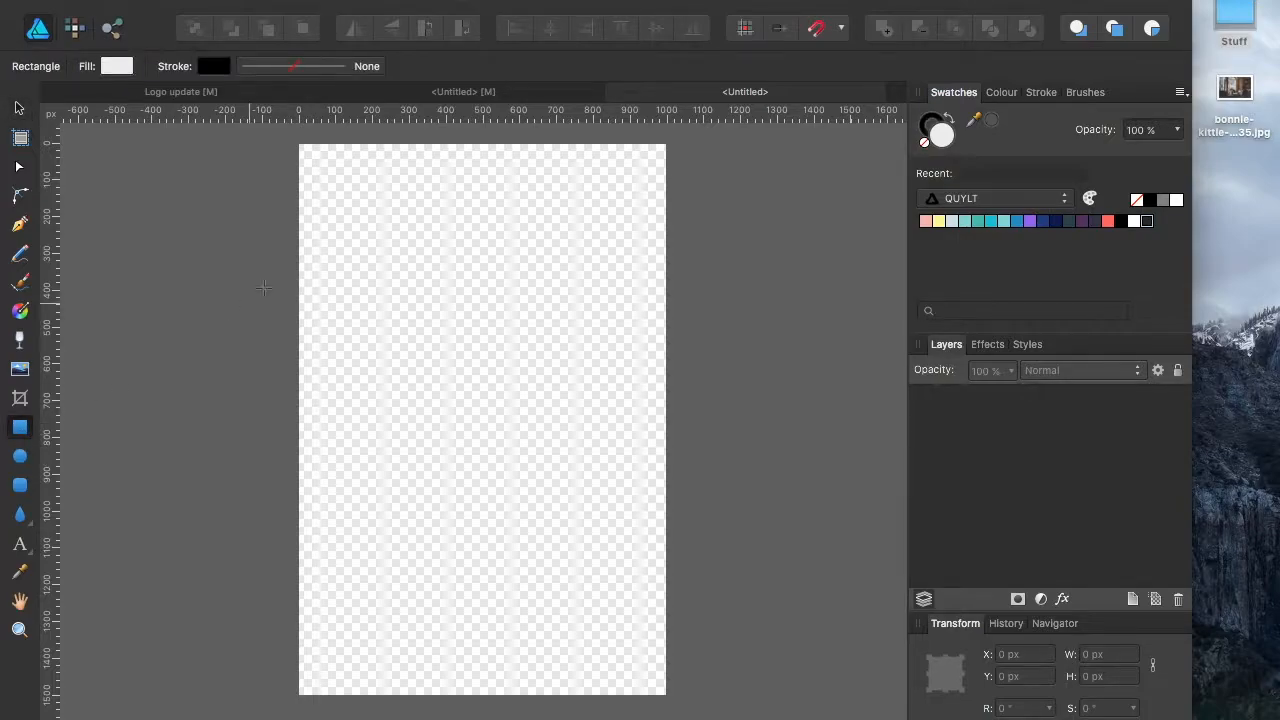
pyautogui.moveTo(290, 139); pyautogui.dragTo(678, 706)
pyautogui.click(1003, 92)
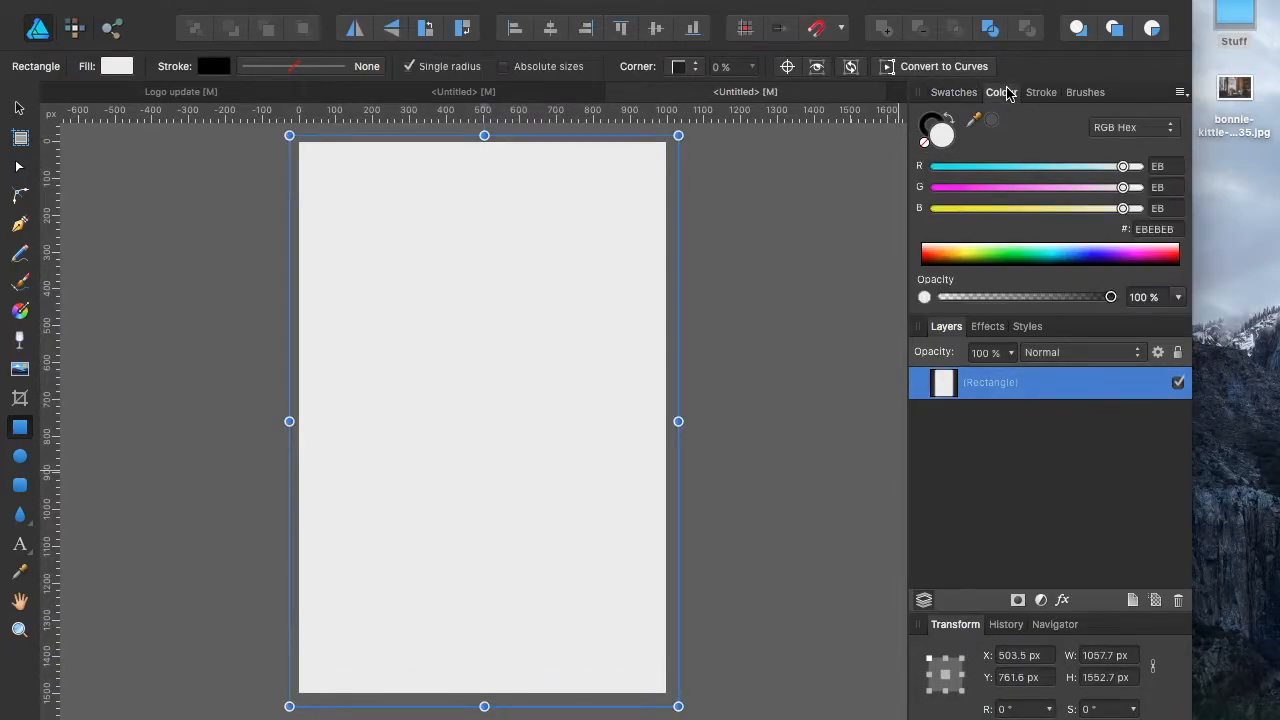
pyautogui.click(953, 93)
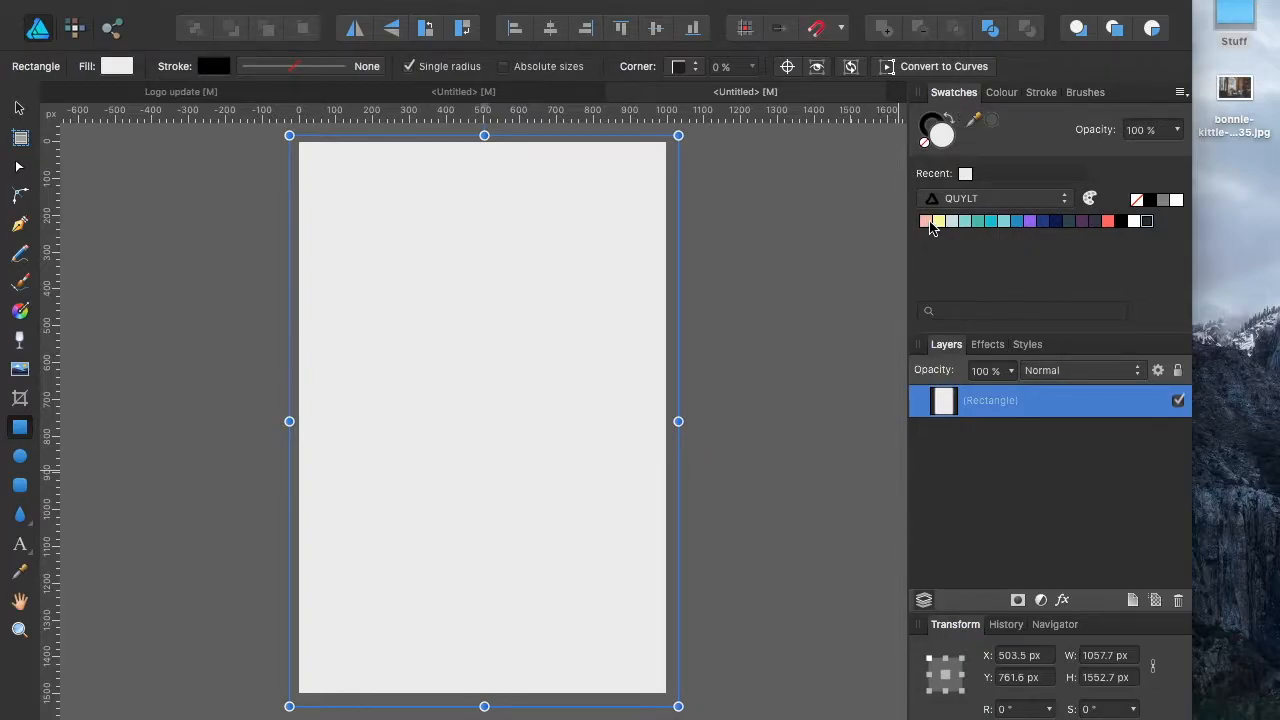
pyautogui.click(926, 221)
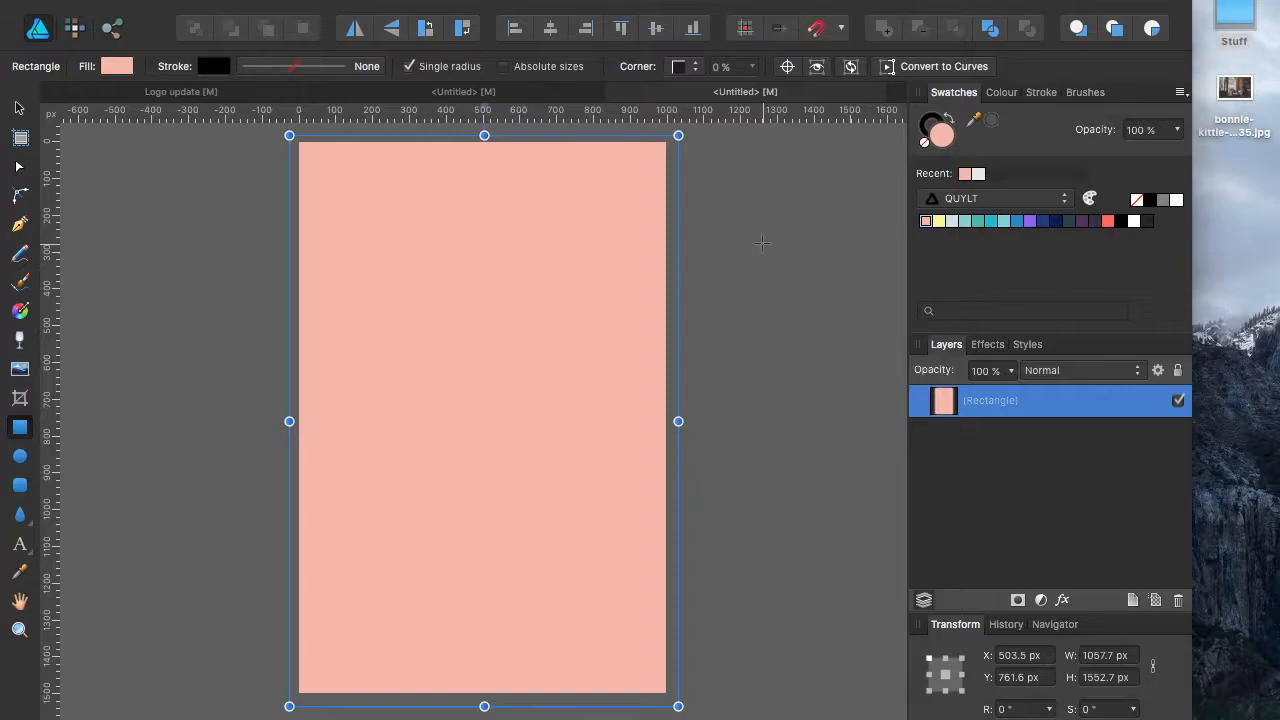
pyautogui.click(20, 110)
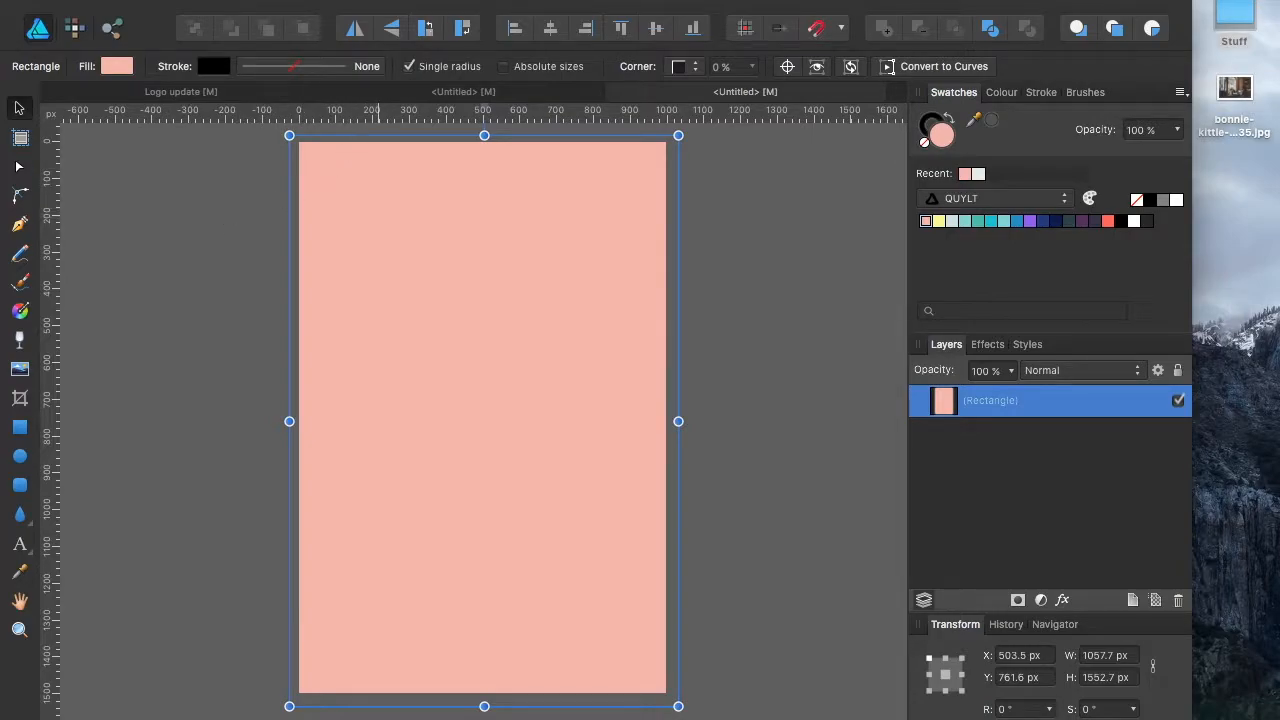
# Add two vertical guides in the Guides Manager and set the first one to 230 px.
pyautogui.click(445, 0)
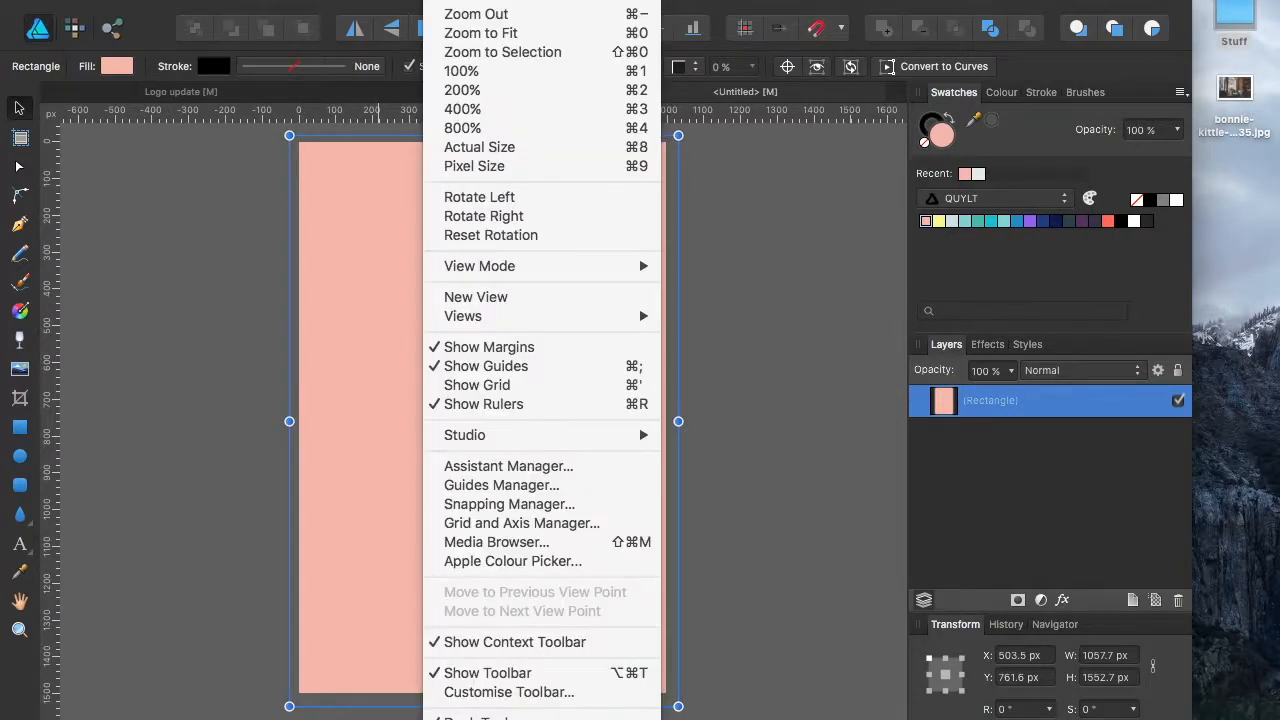
pyautogui.click(497, 486)
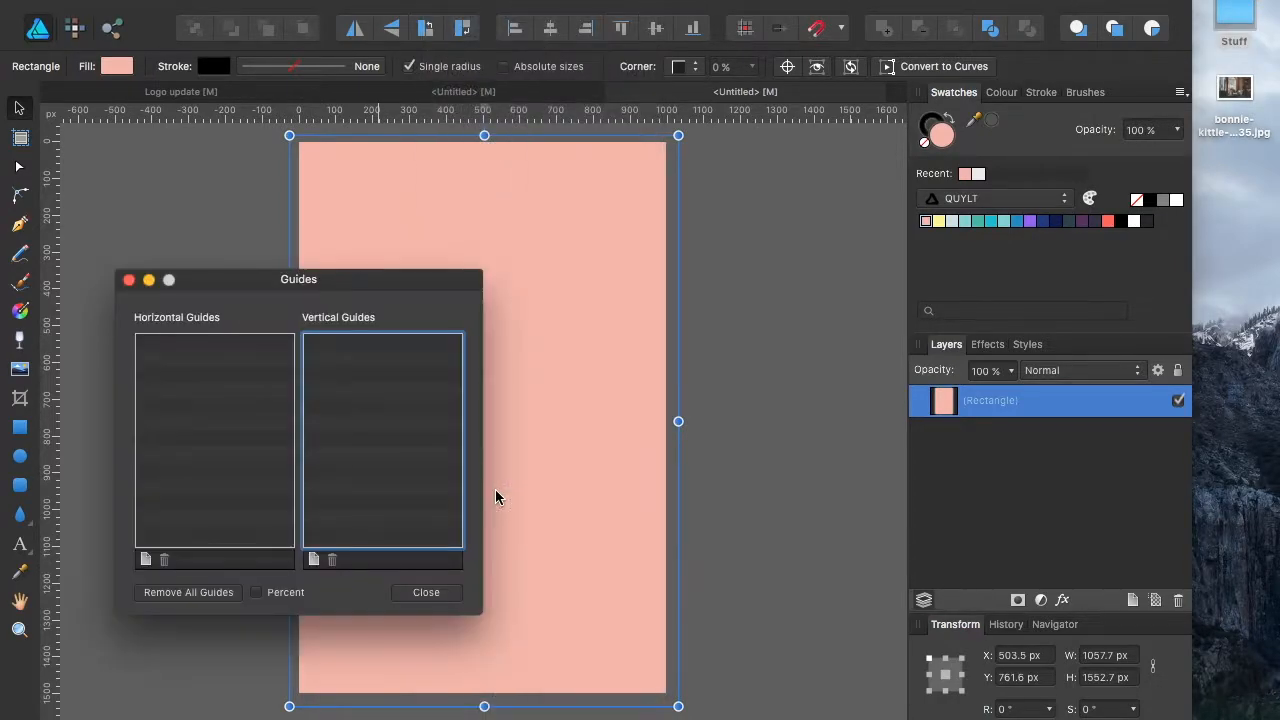
pyautogui.click(313, 560)
pyautogui.click(313, 560)
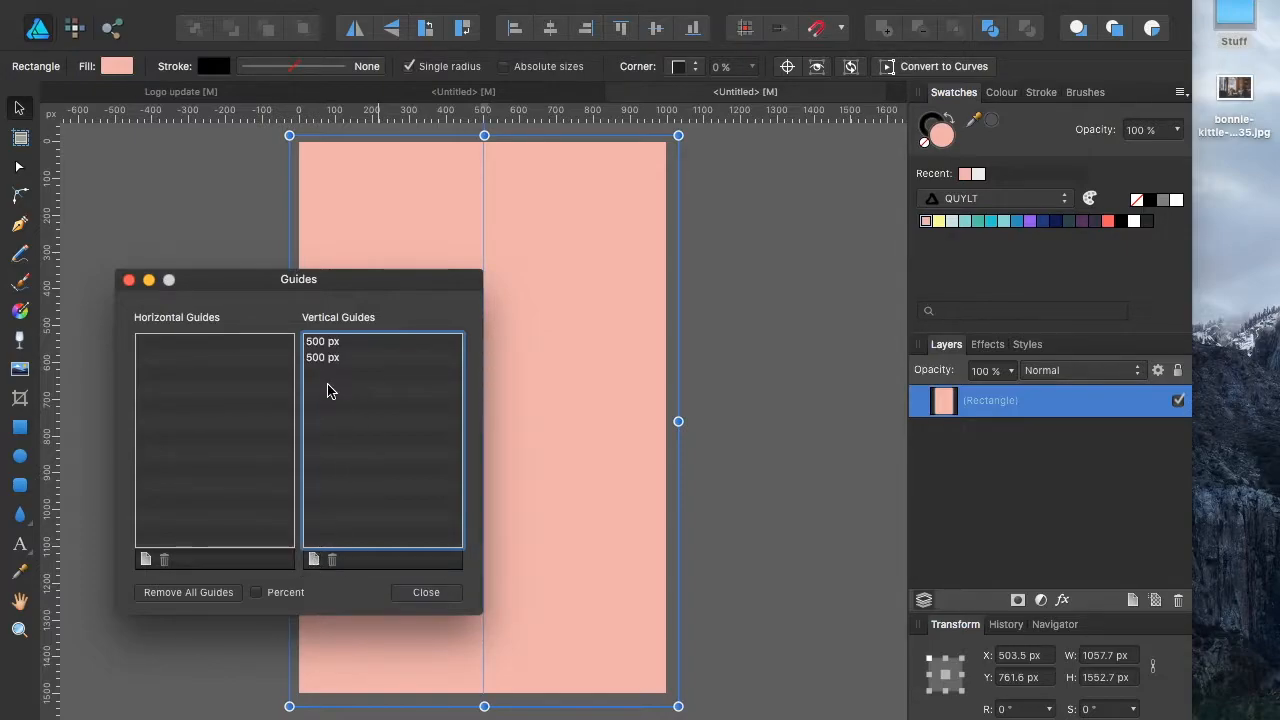
pyautogui.doubleClick(316, 343)
pyautogui.click(316, 341)
pyautogui.doubleClick(316, 341)
pyautogui.write('230')
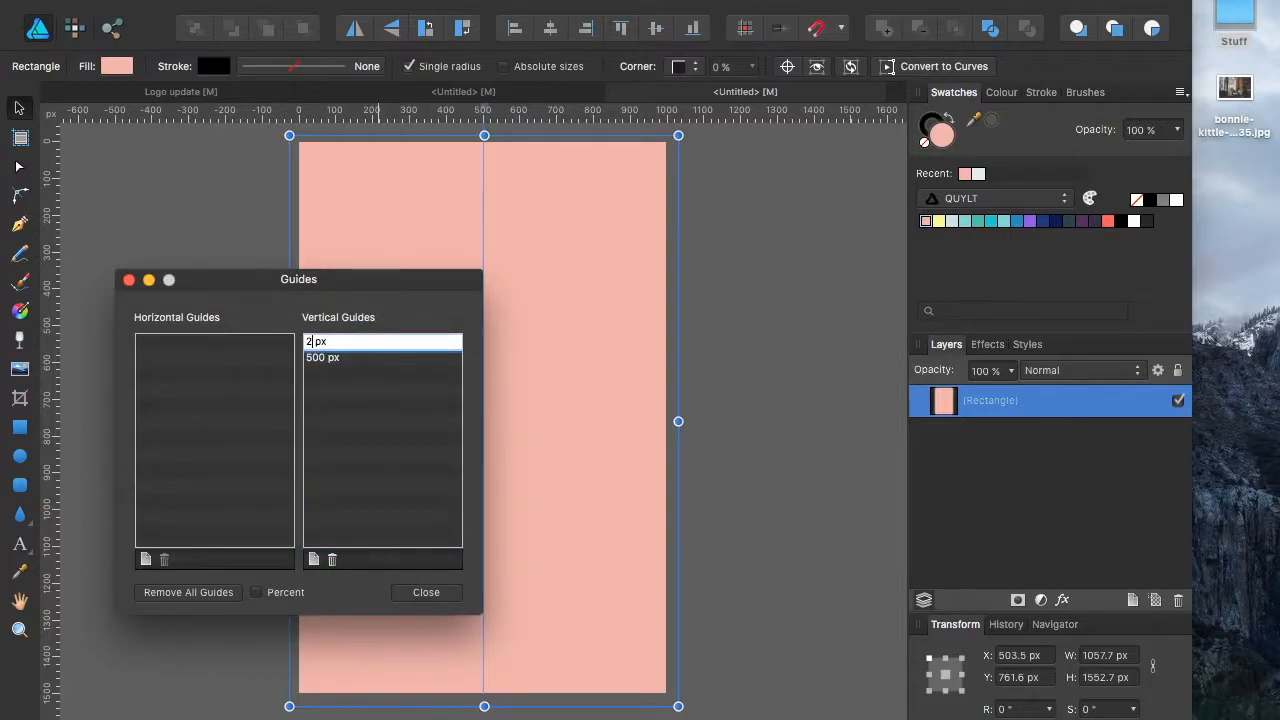
# Set the second vertical guide to 770 px and close the Guides Manager.
pyautogui.click(315, 360)
pyautogui.doubleClick(314, 360)
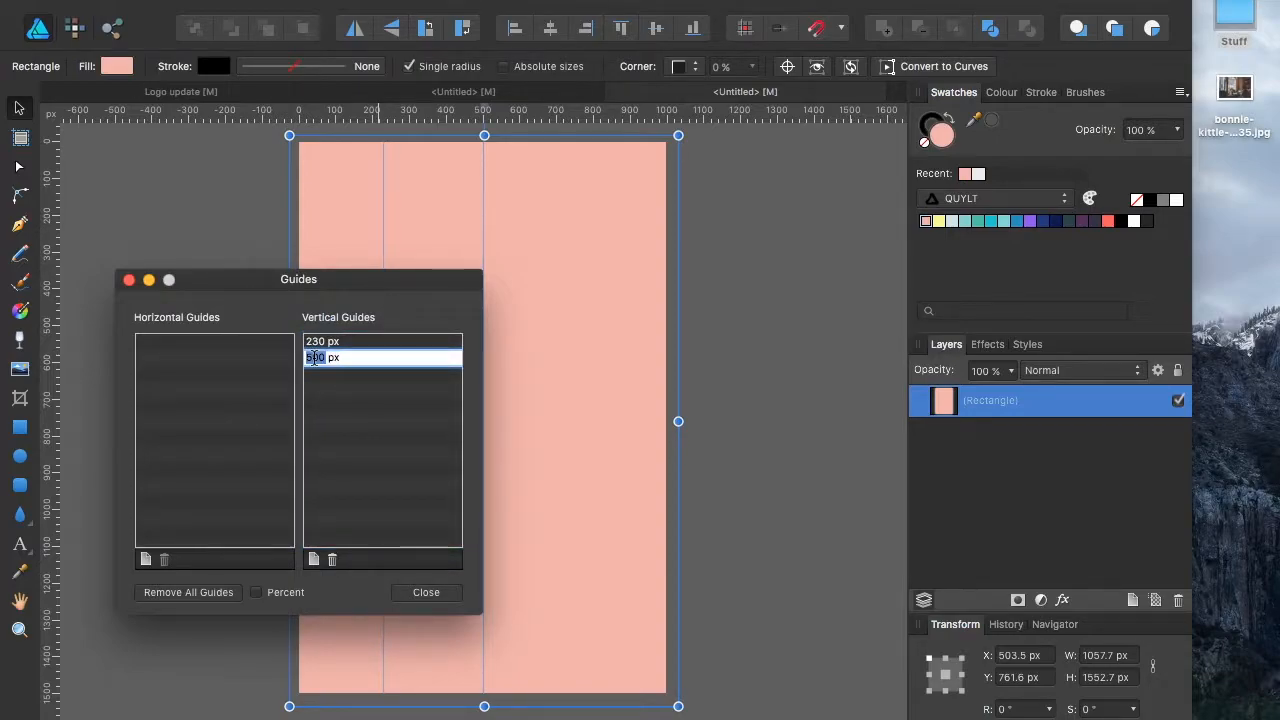
pyautogui.write('77')
pyautogui.press('Return')
pyautogui.click(426, 592)
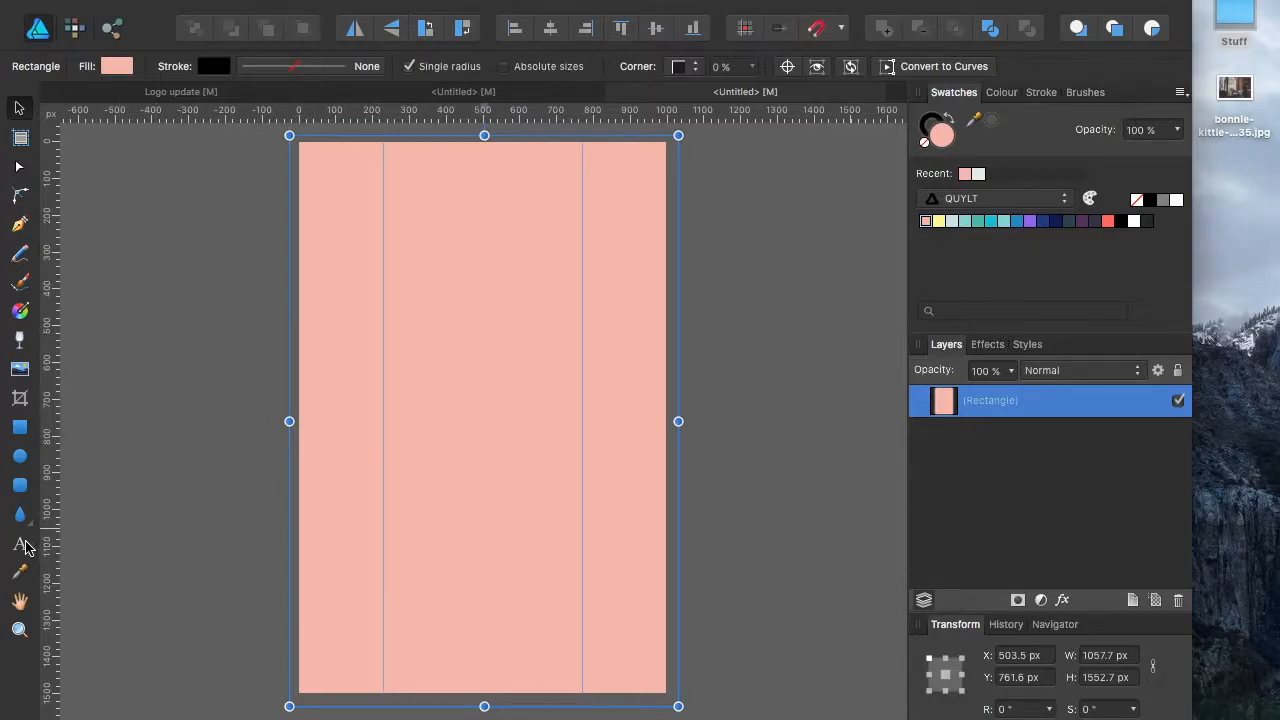
# Add the artistic text "BLOG" at about 213 pt, starting at the 230 px guide near the middle of the page.
pyautogui.moveTo(22, 545); pyautogui.dragTo(95, 558)
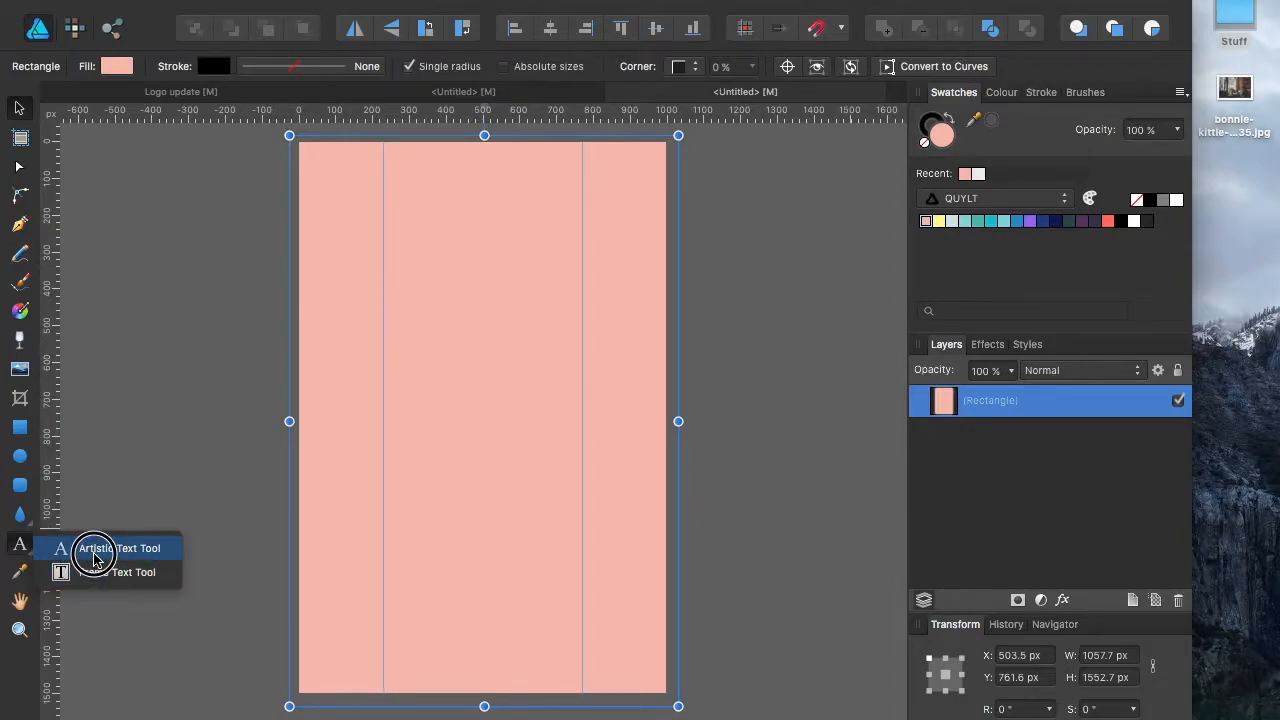
pyautogui.moveTo(95, 558); pyautogui.dragTo(95, 558)
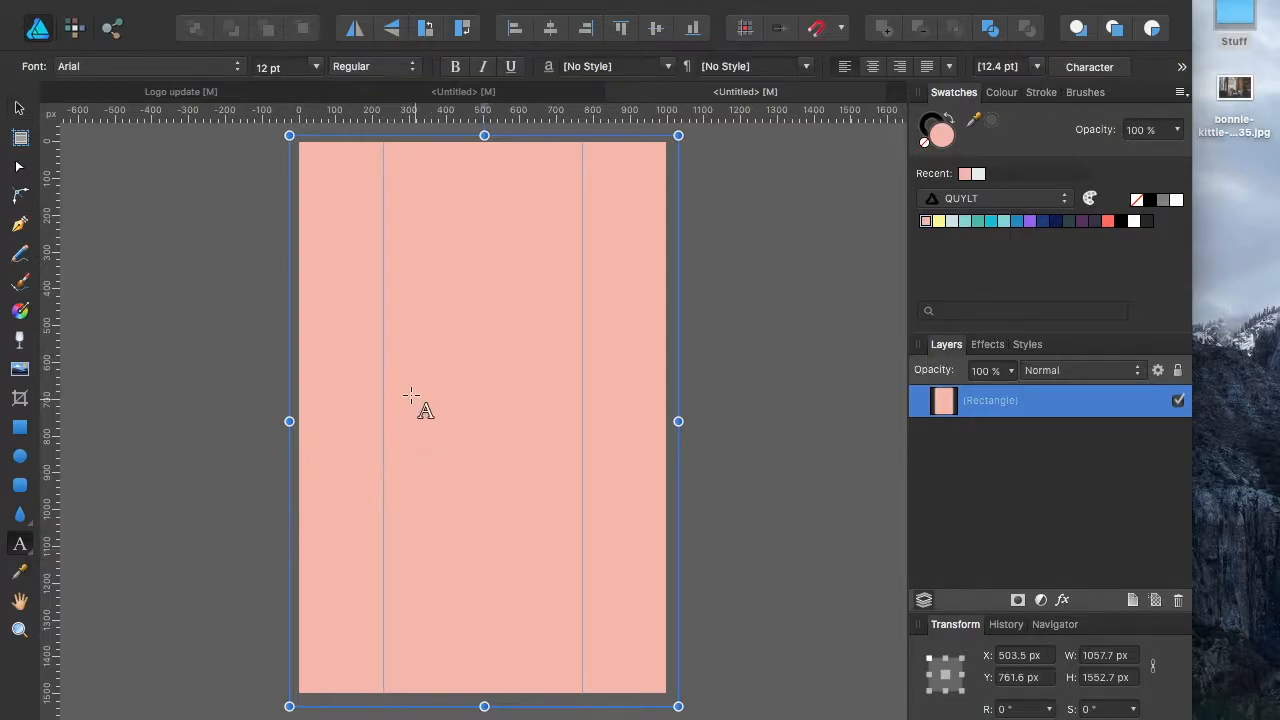
pyautogui.moveTo(382, 359); pyautogui.dragTo(430, 414)
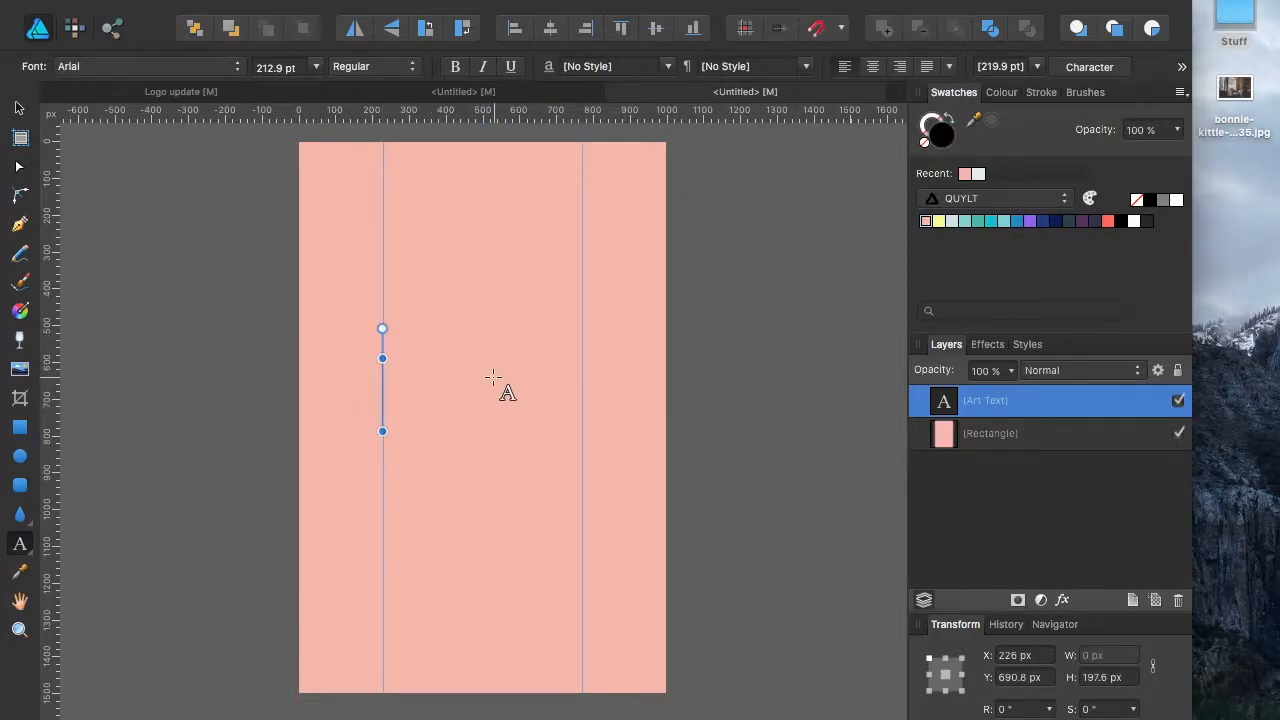
pyautogui.write('BLOG')
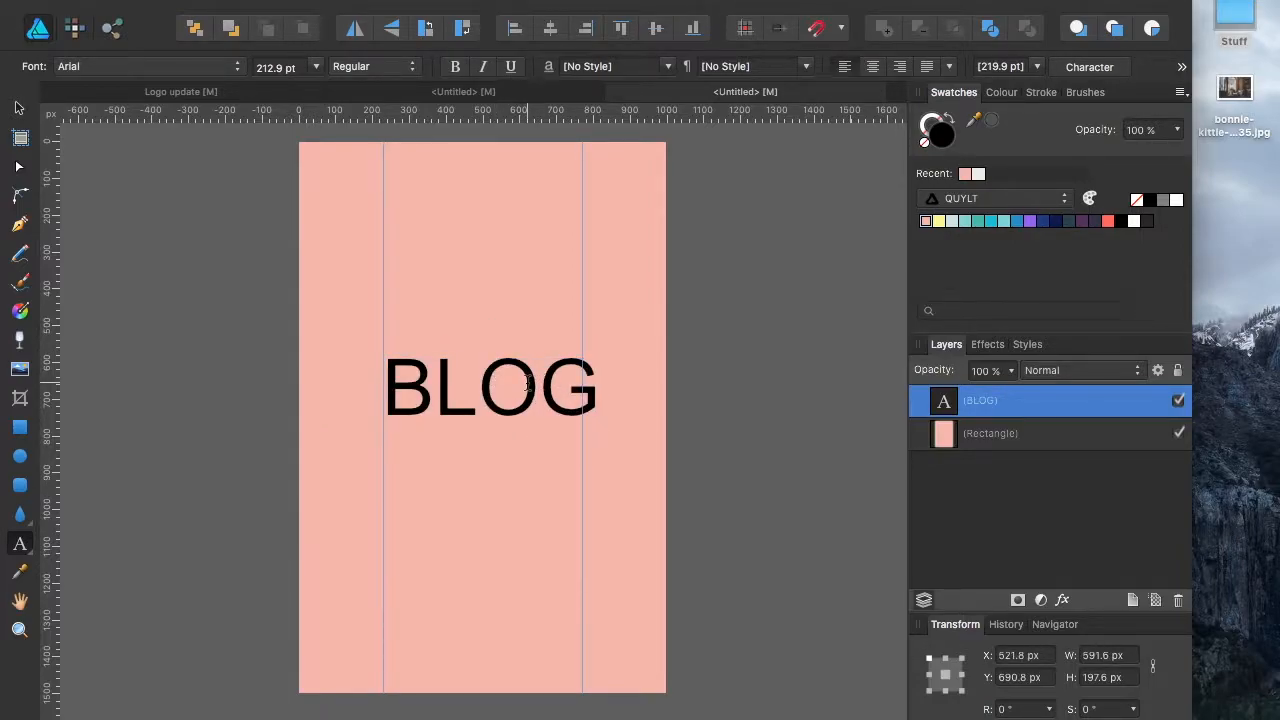
# Change the font of the whole word BLOG to Montserrat.
pyautogui.doubleClick(528, 383)
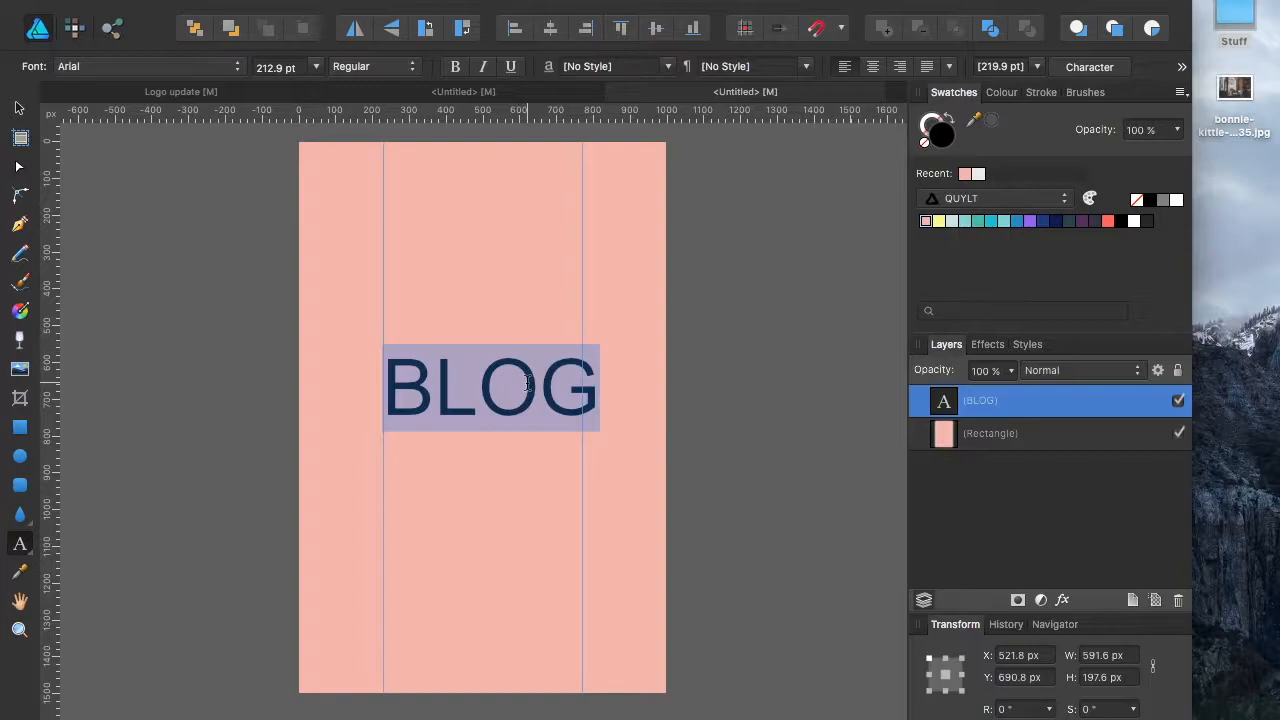
pyautogui.click(199, 67)
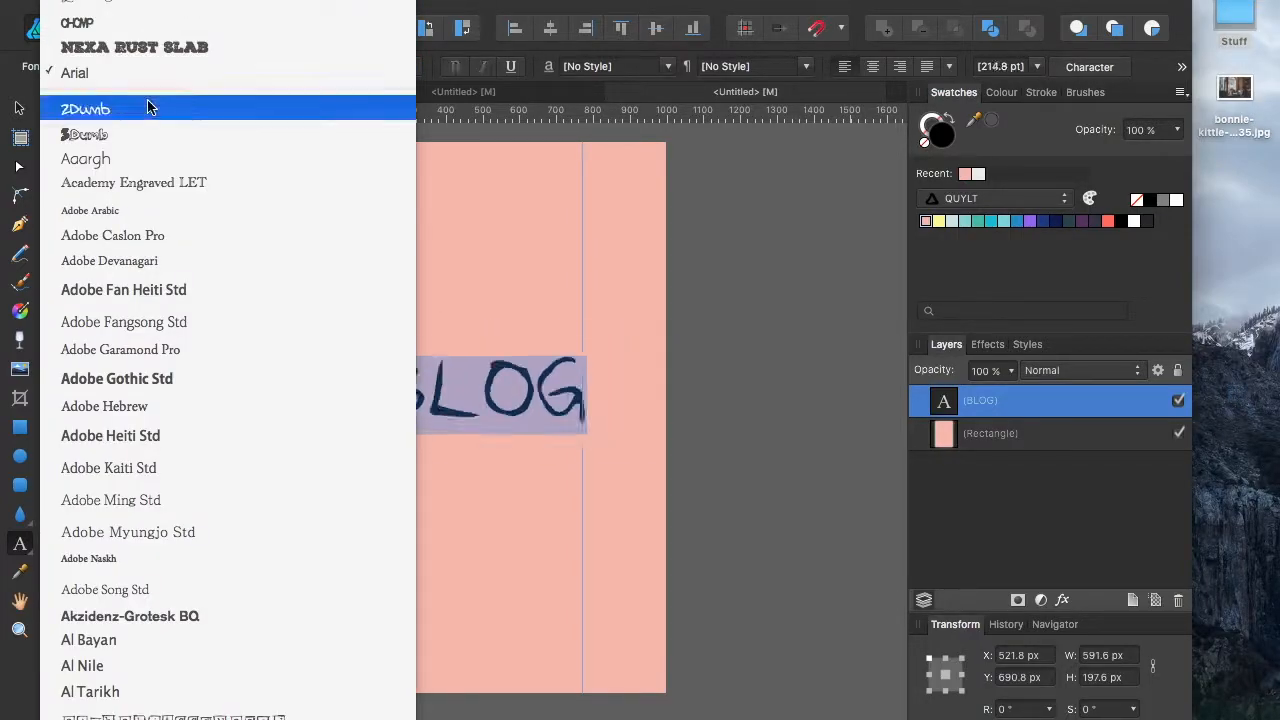
pyautogui.click(471, 167)
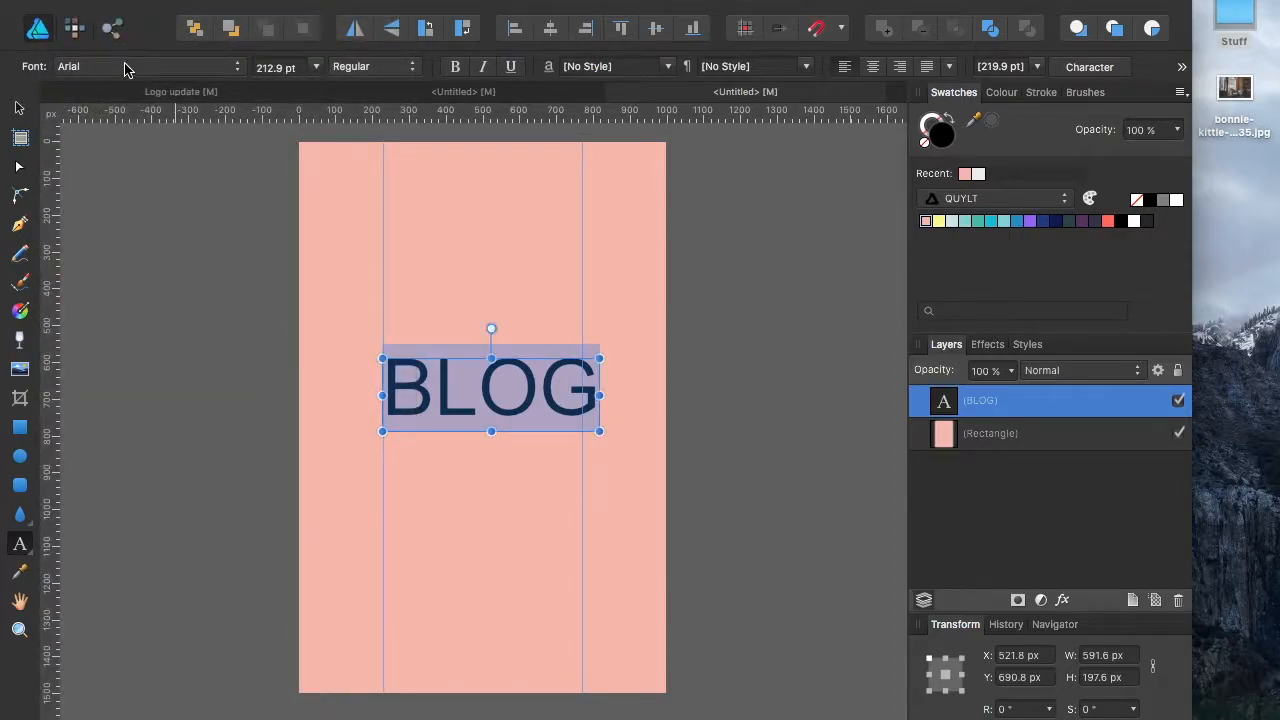
pyautogui.click(134, 67)
pyautogui.scroll(3, 138, 69)
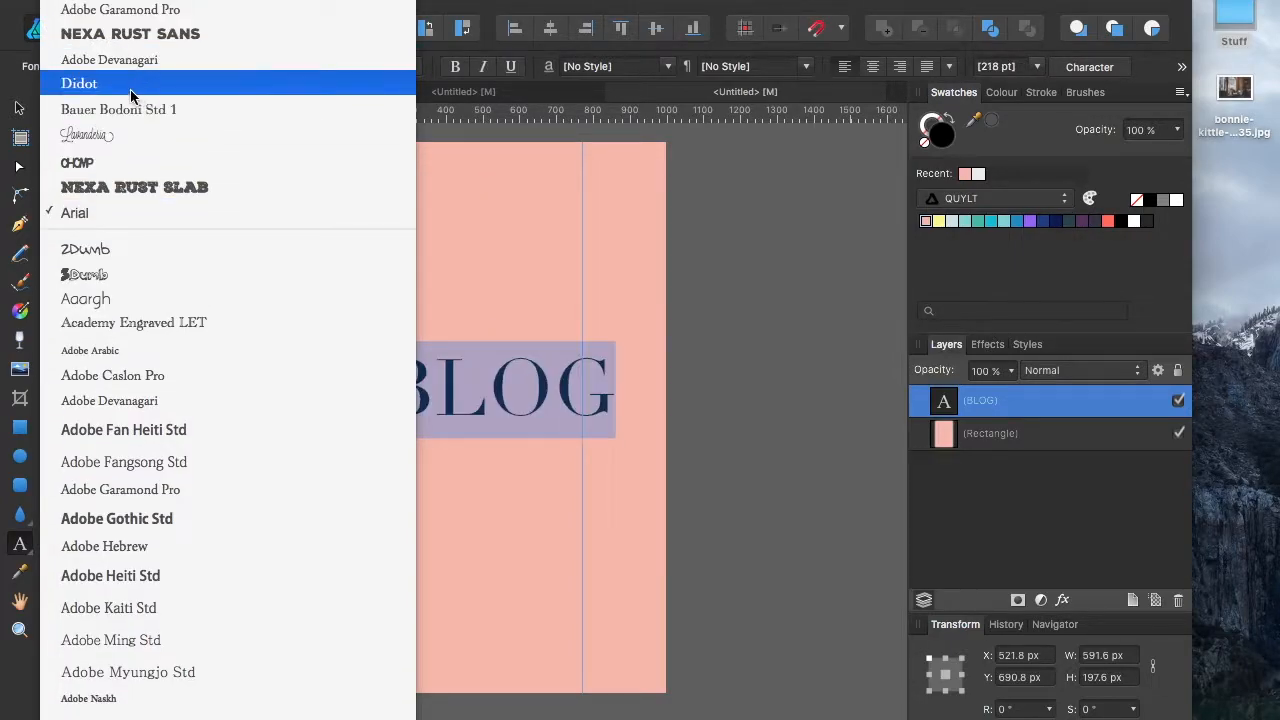
pyautogui.click(107, 1)
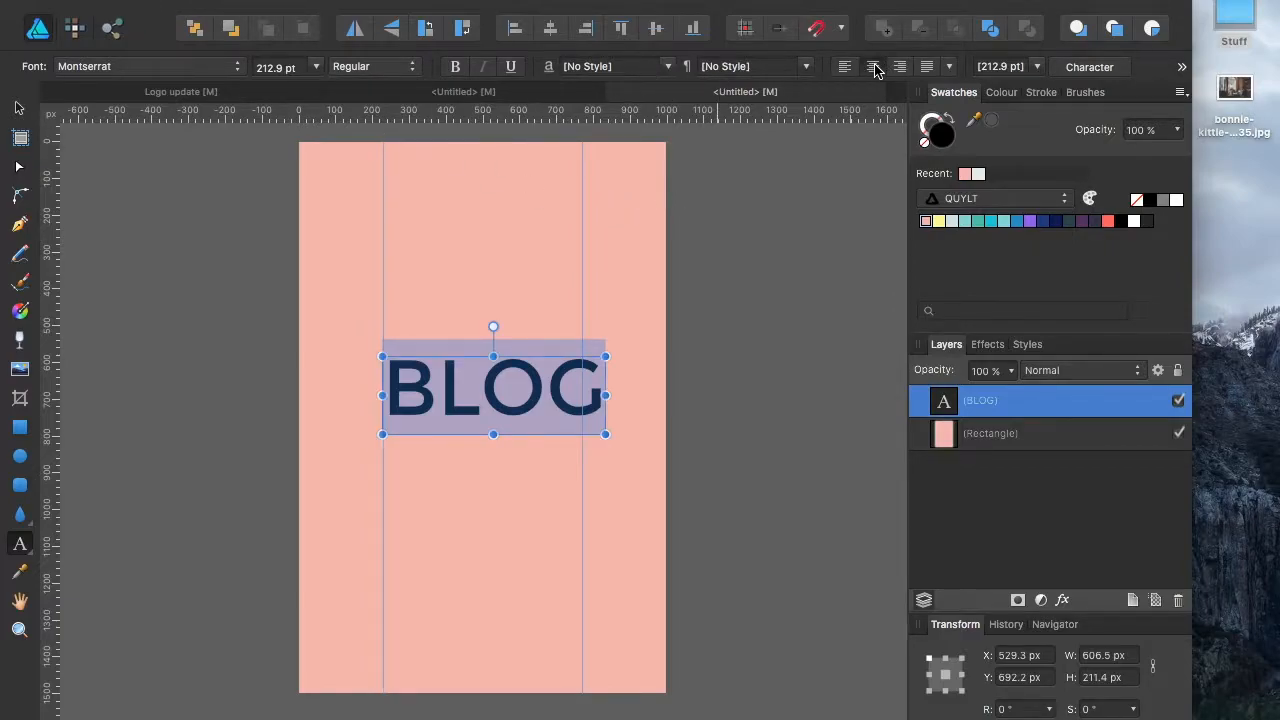
# Set the BLOG text to the Bold weight.
pyautogui.press('Escape')
pyautogui.scroll(3, 606, 400)
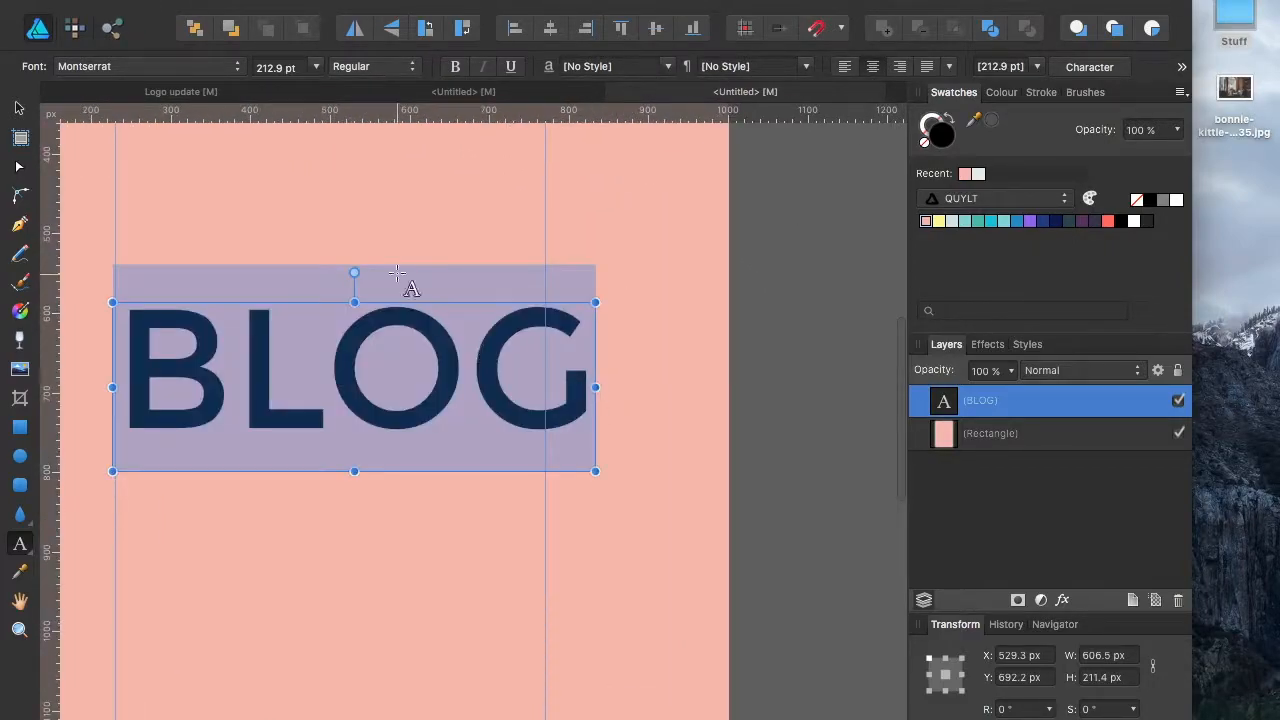
pyautogui.click(374, 67)
pyautogui.click(370, 92)
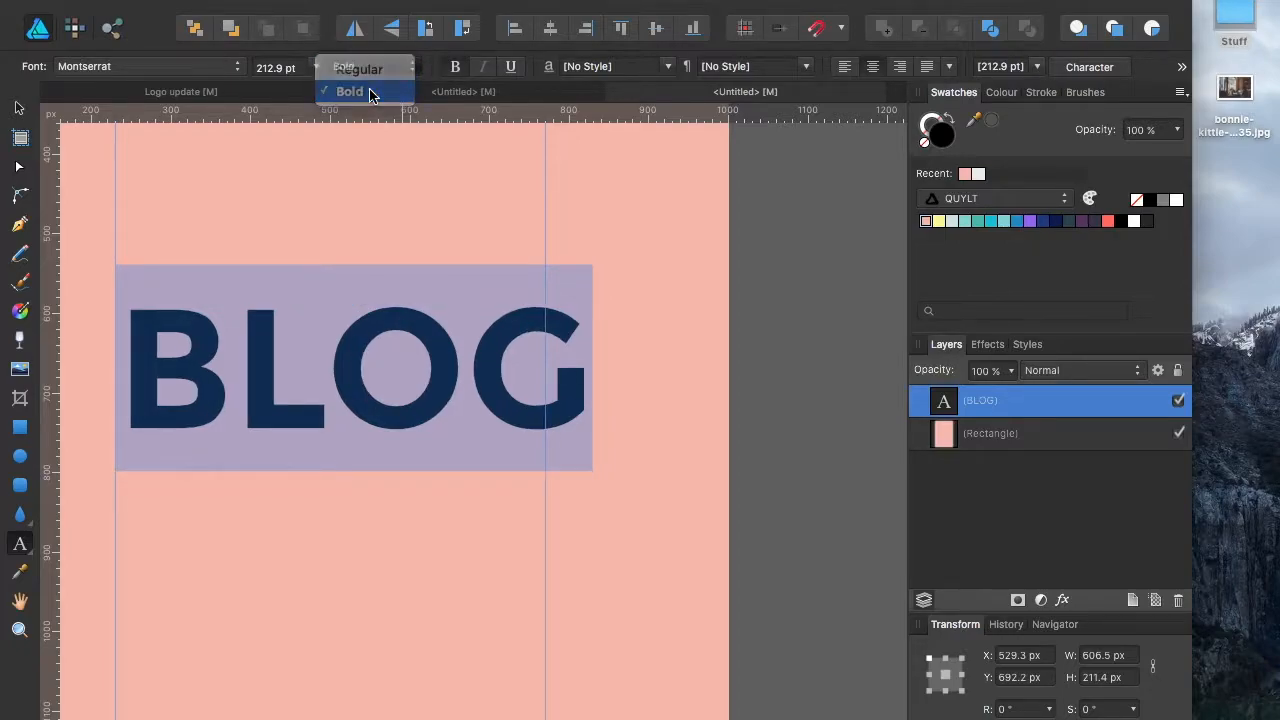
pyautogui.press('Escape')
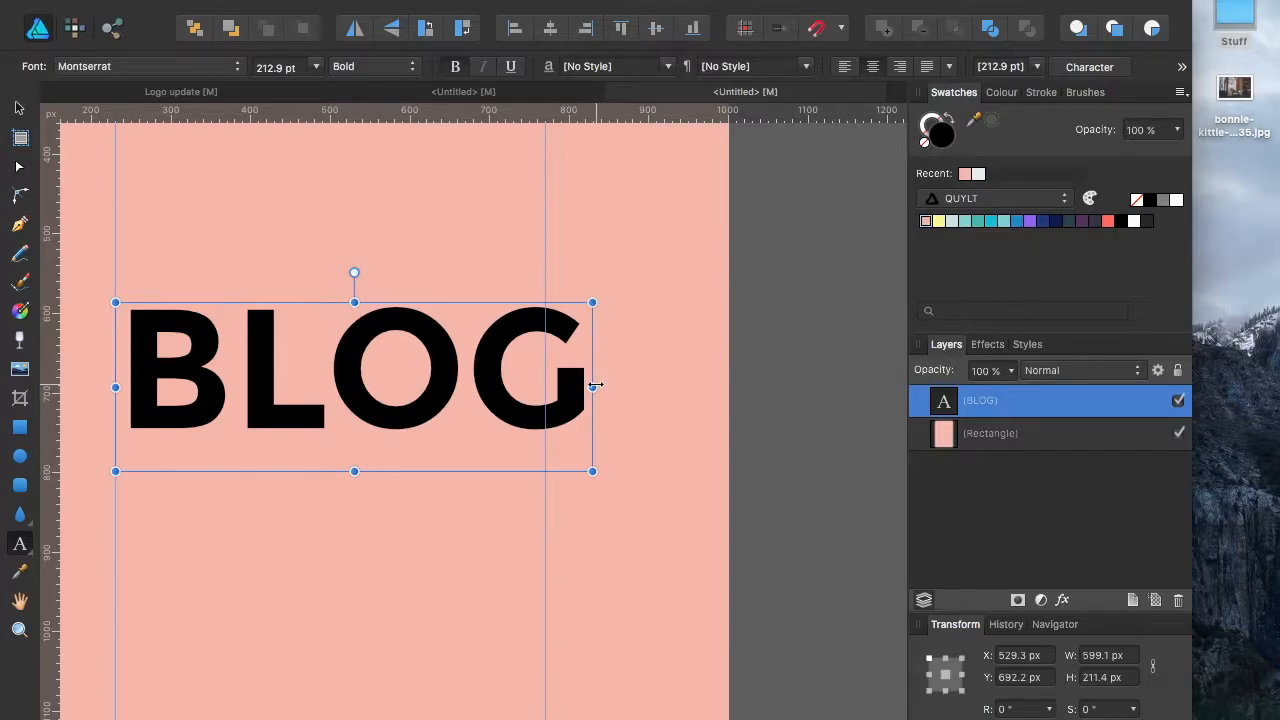
# Resize the BLOG text to about 202 pt so its letters span the space between the two vertical guides.
pyautogui.click(594, 385)
pyautogui.moveTo(594, 385); pyautogui.dragTo(556, 382)
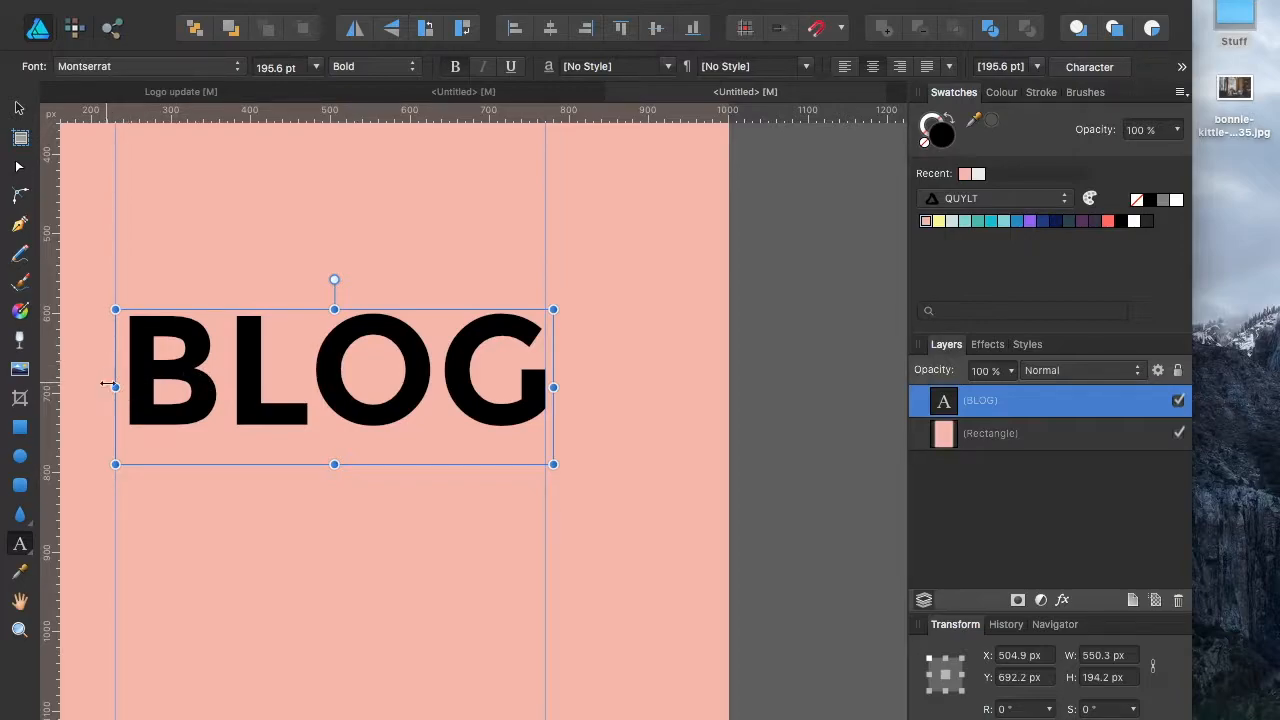
pyautogui.moveTo(108, 385); pyautogui.dragTo(97, 387)
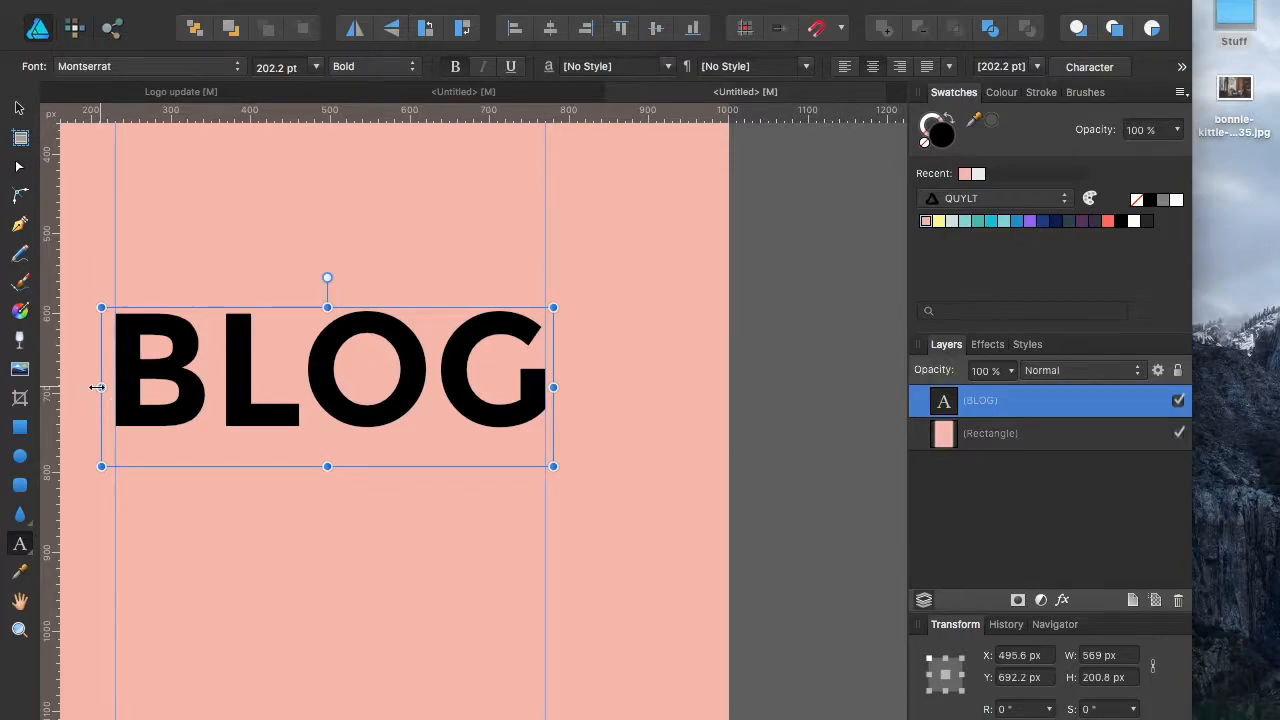
pyautogui.hscroll(-5, 94, 386)
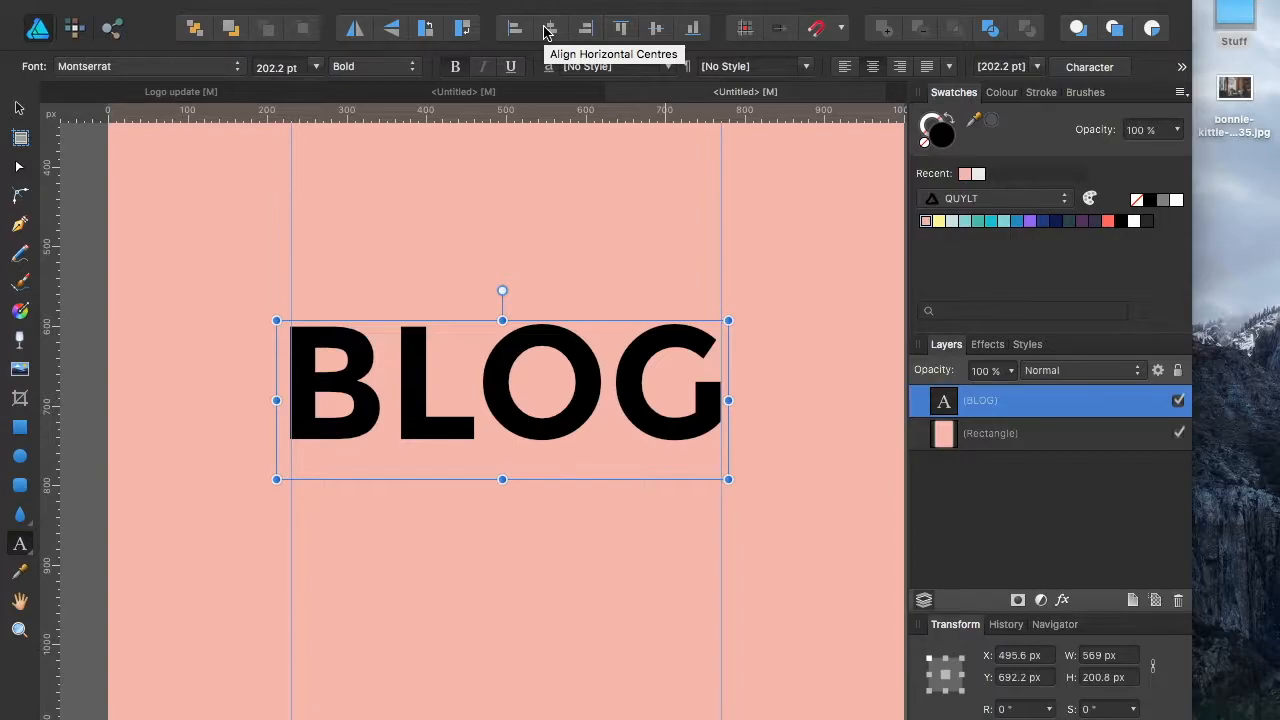
pyautogui.scroll(2, 557, 308)
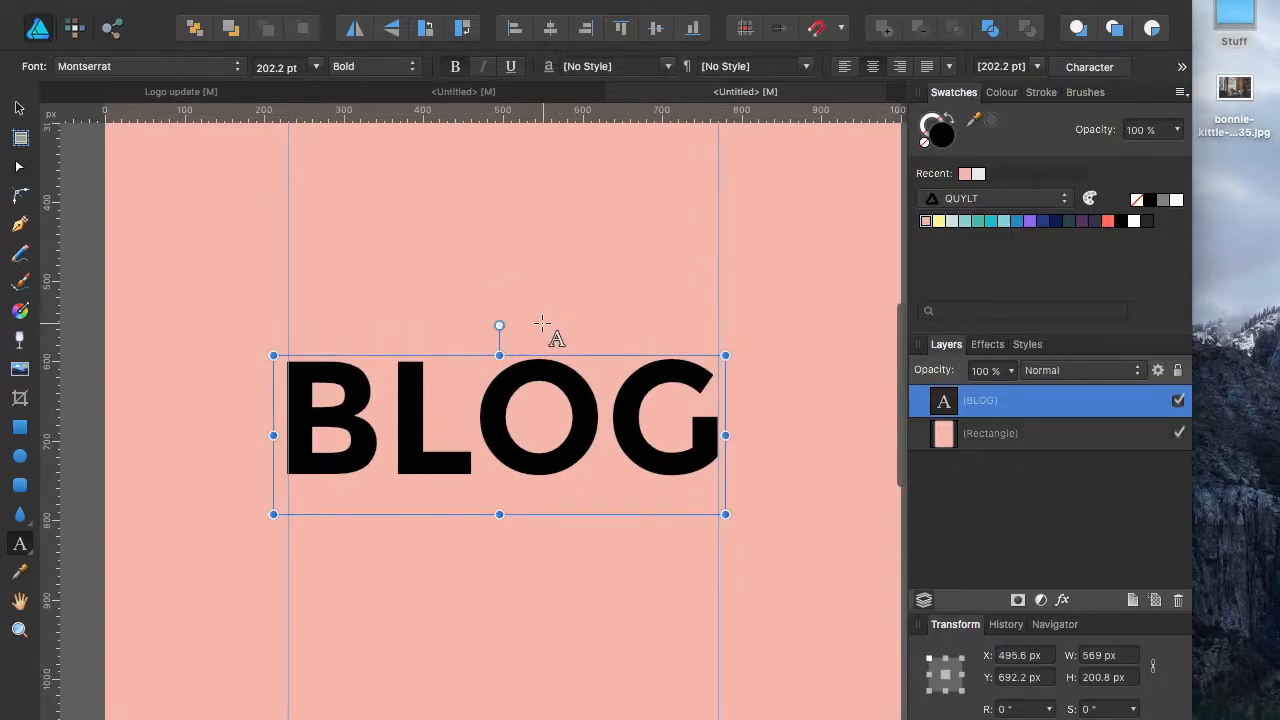
pyautogui.press('Escape')
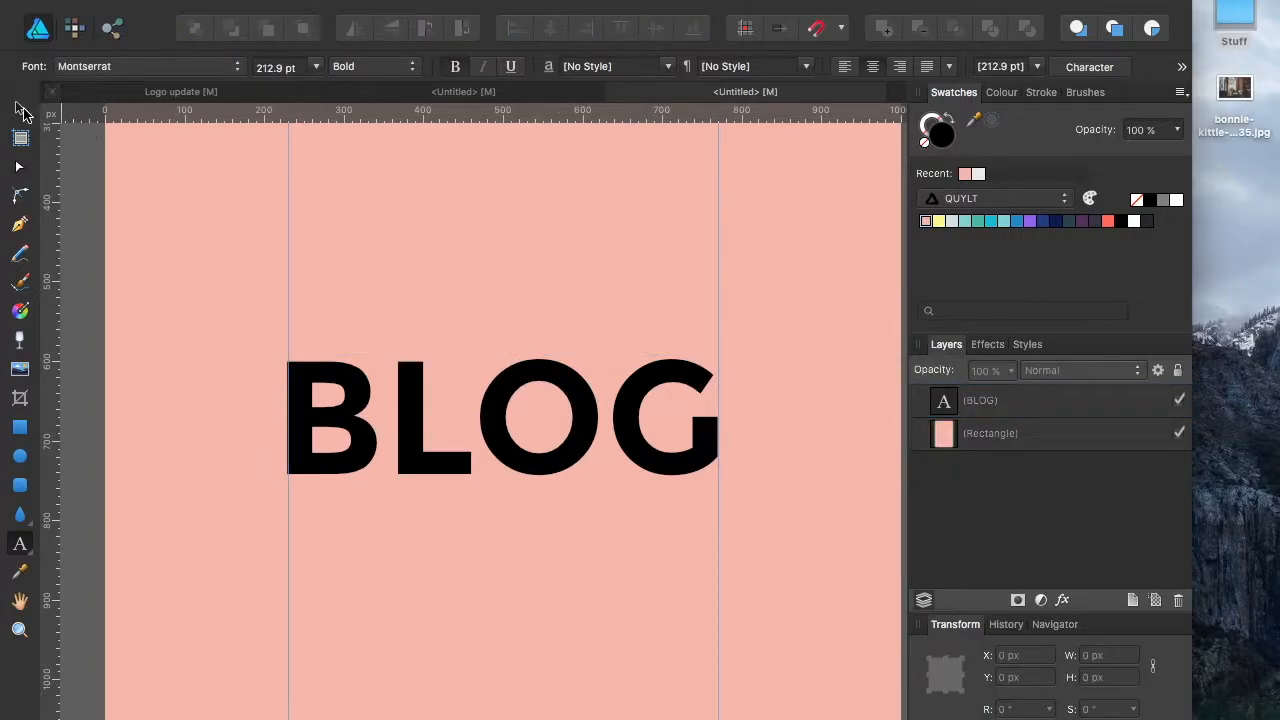
# Place a duplicate of the BLOG text directly above the original, keeping it aligned between the guides.
pyautogui.click(21, 110)
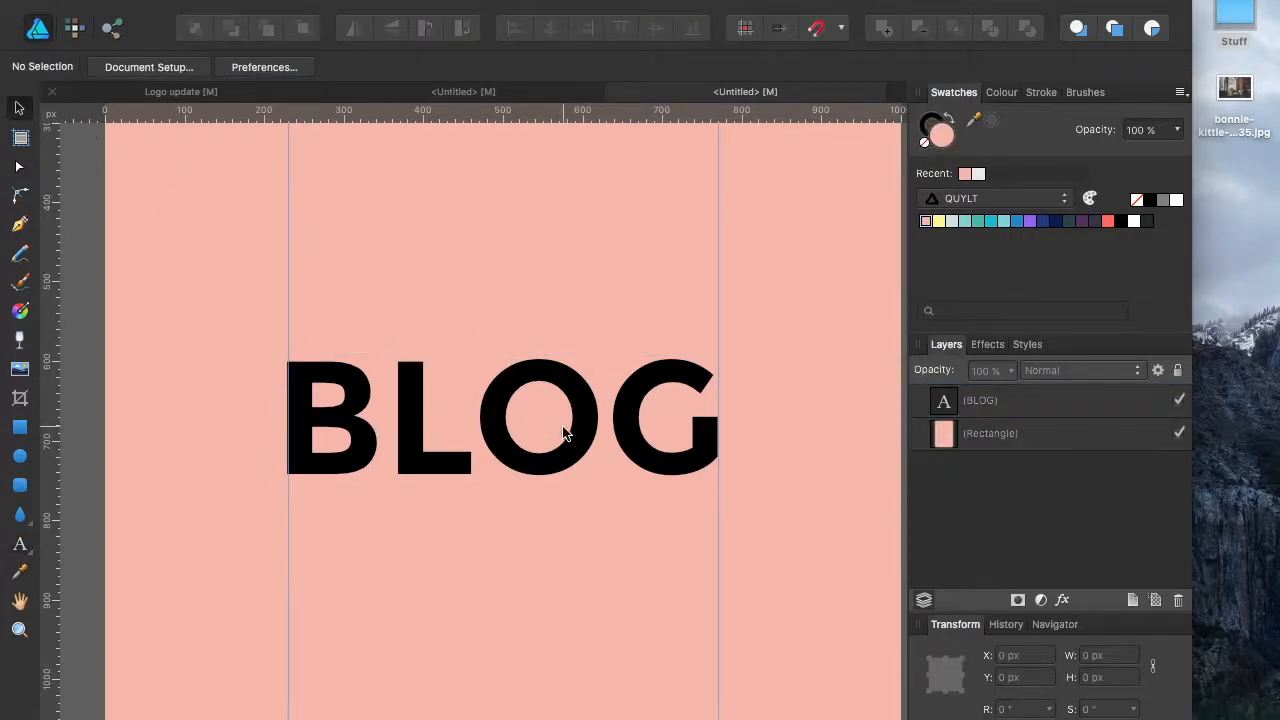
pyautogui.click(500, 414)
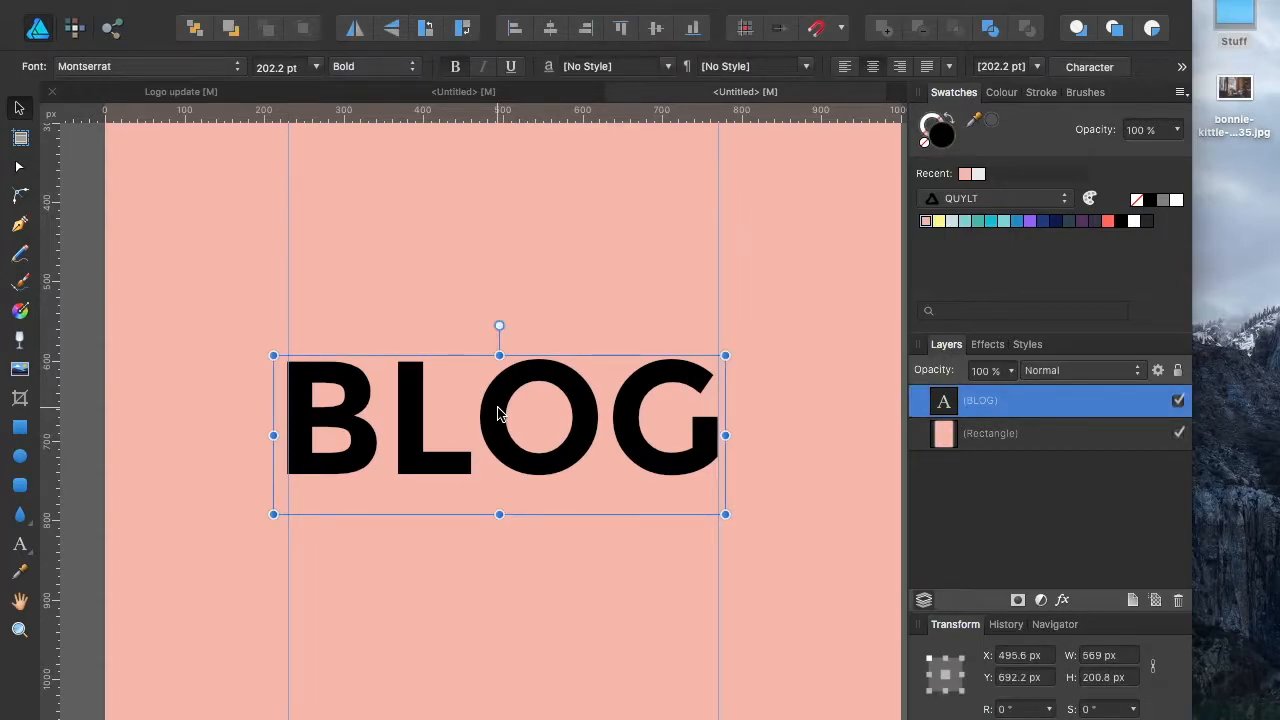
pyautogui.moveTo(497, 413); pyautogui.dragTo(500, 288)
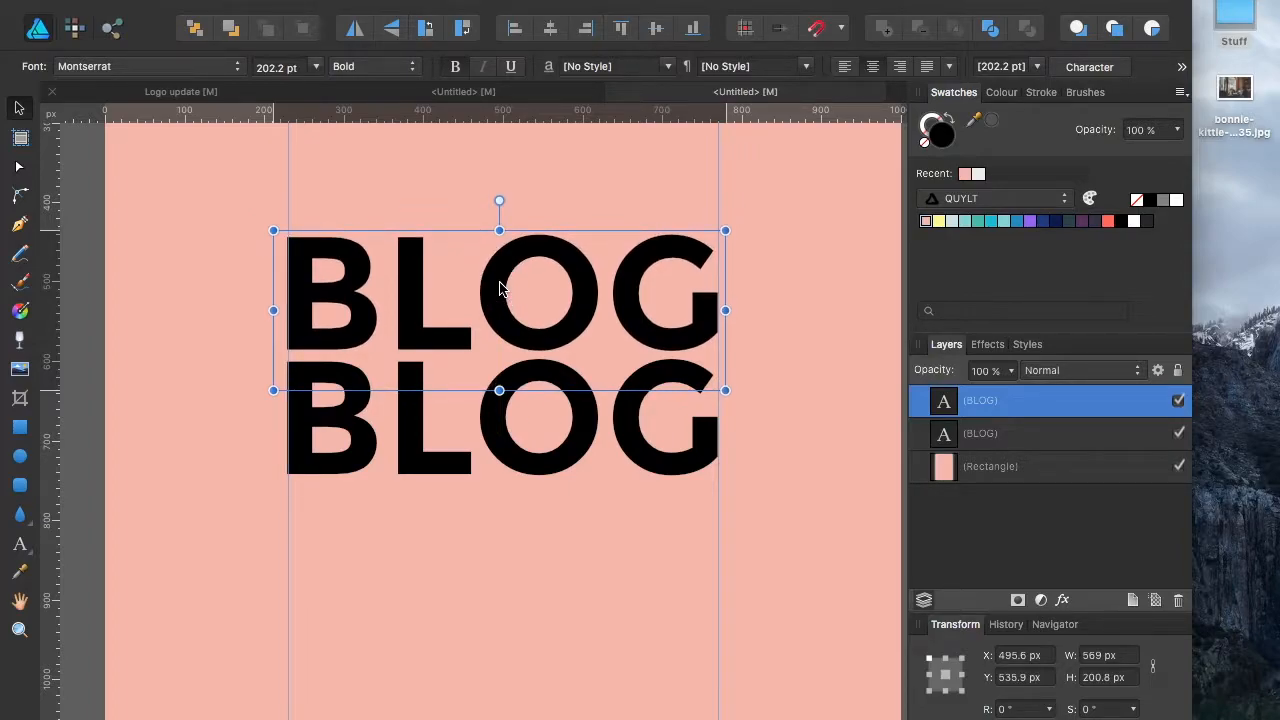
# Replace the upper BLOG text with CREATE and shrink it to about 139 pt to fit between the vertical guides.
pyautogui.doubleClick(500, 286)
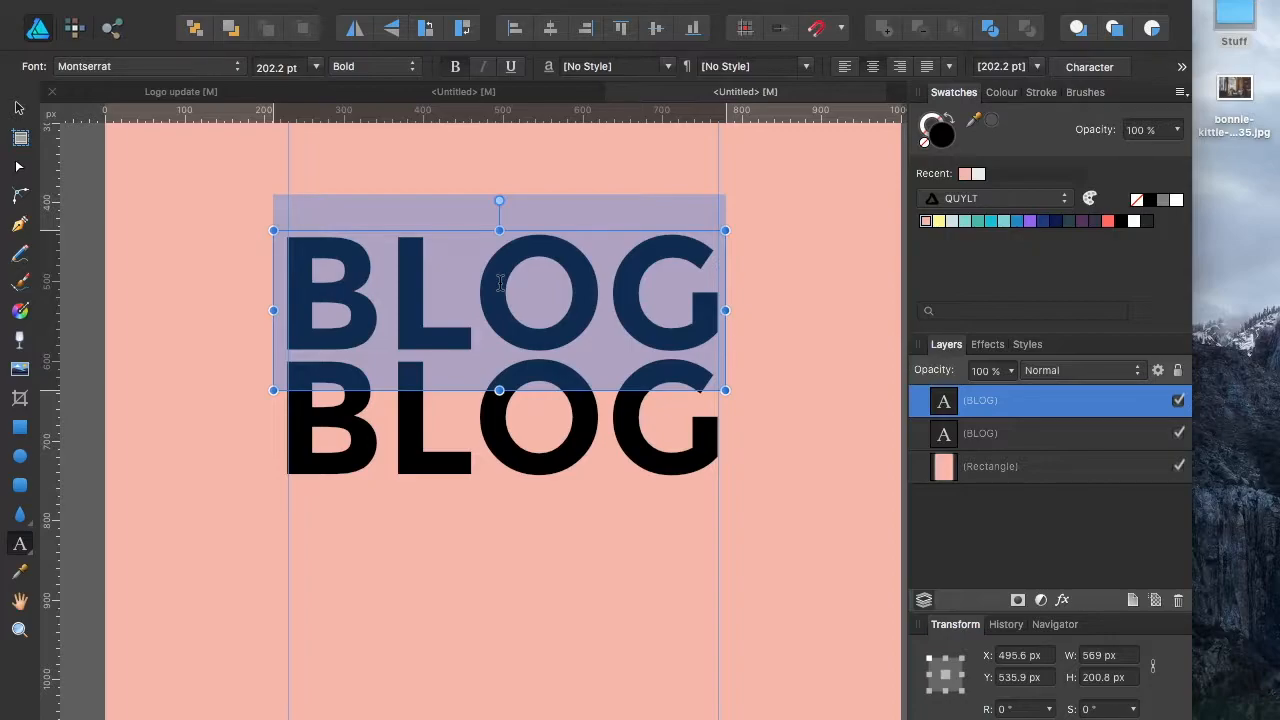
pyautogui.write('CREATE')
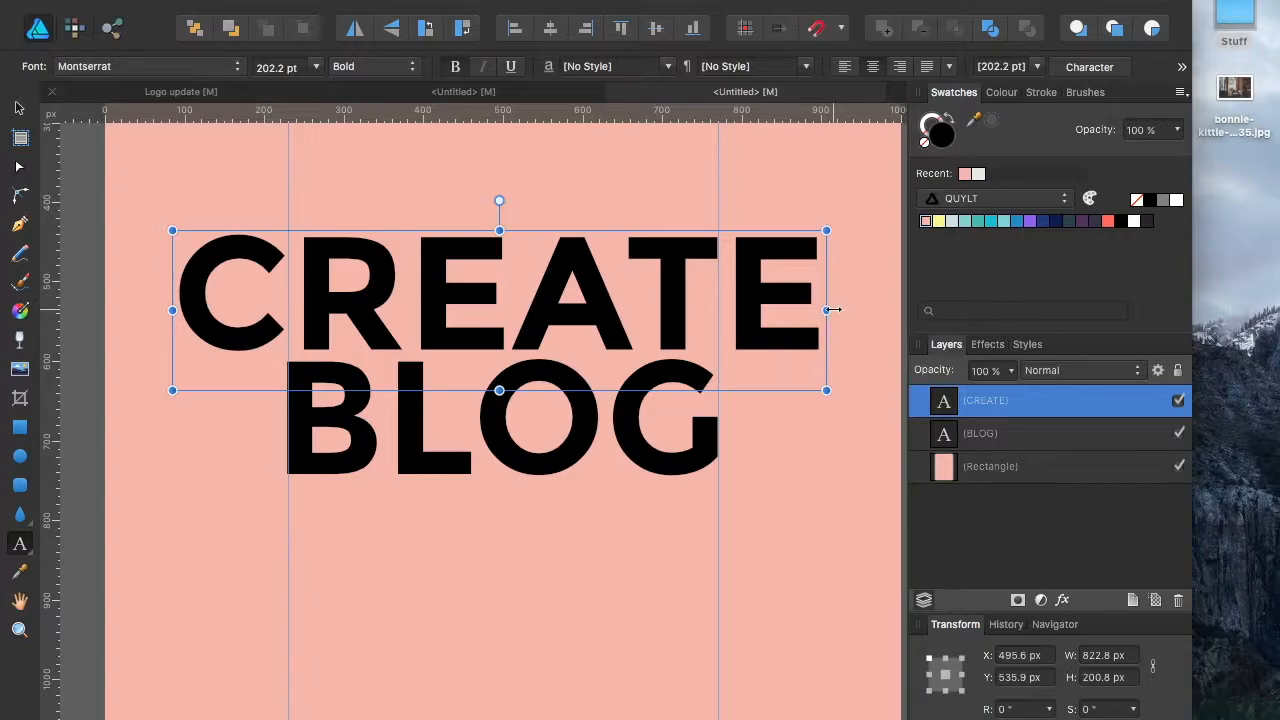
pyautogui.moveTo(832, 310); pyautogui.dragTo(733, 306)
pyautogui.scroll(3, 169, 328)
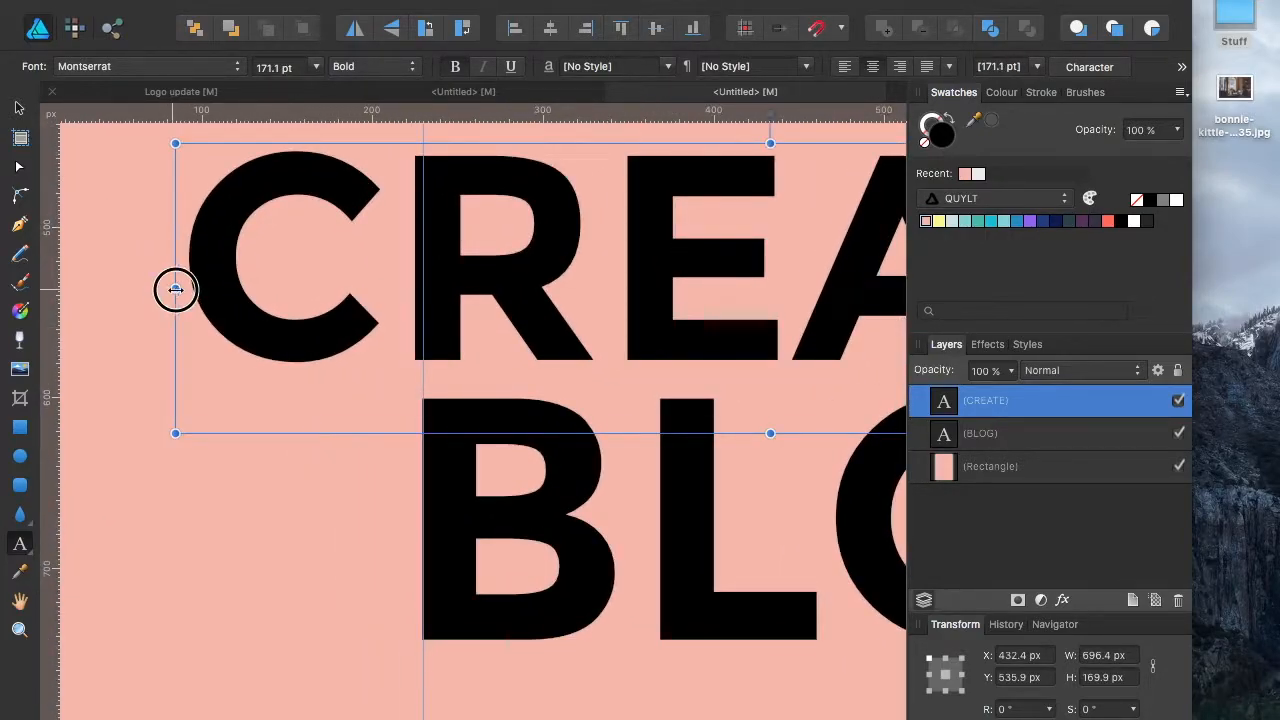
pyautogui.moveTo(175, 287); pyautogui.dragTo(399, 283)
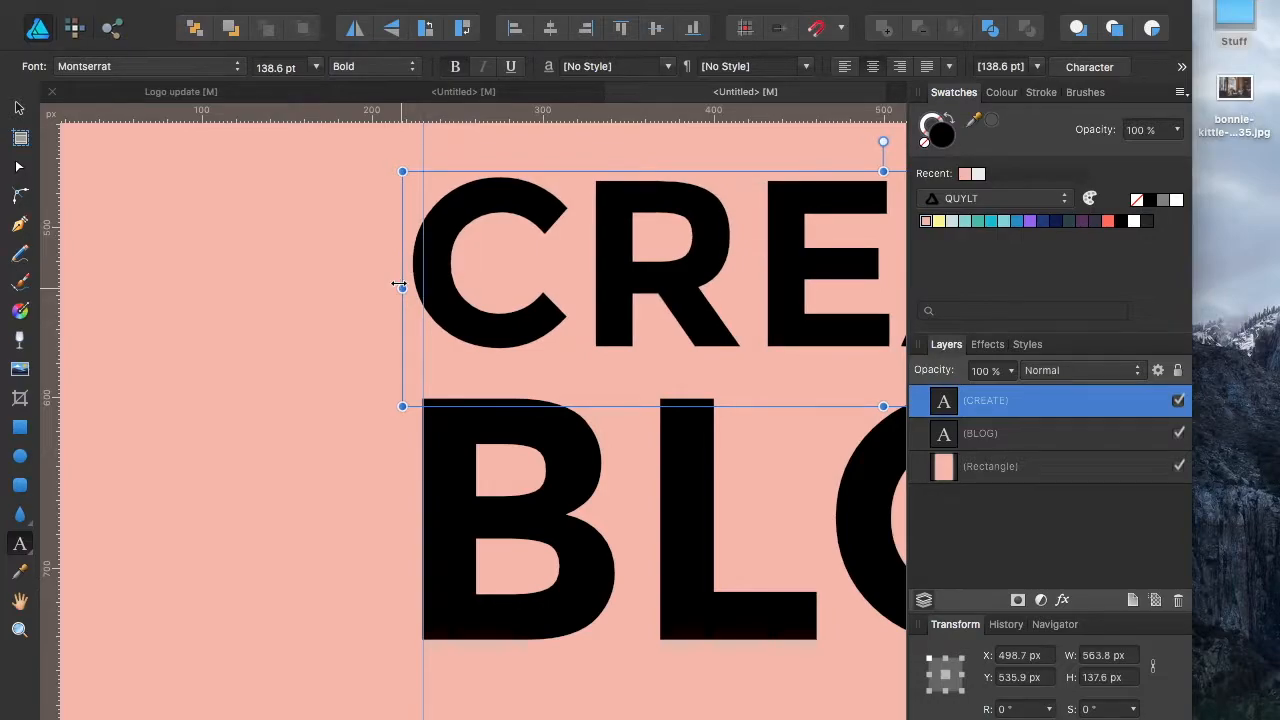
pyautogui.scroll(-5, 399, 283)
pyautogui.scroll(-3, 399, 283)
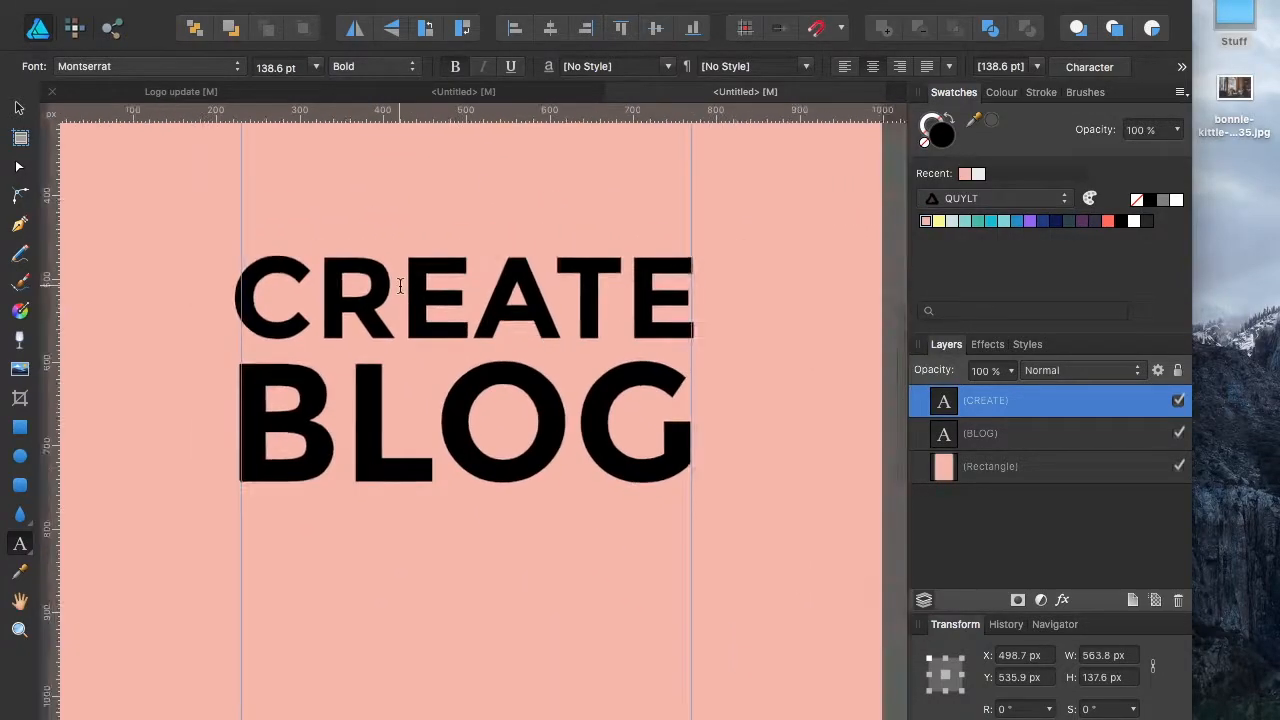
# Fine-tune the CREATE text to about 138 pt so its final E ends on the guide.
pyautogui.scroll(4, 402, 286)
pyautogui.hscroll(3, 402, 286)
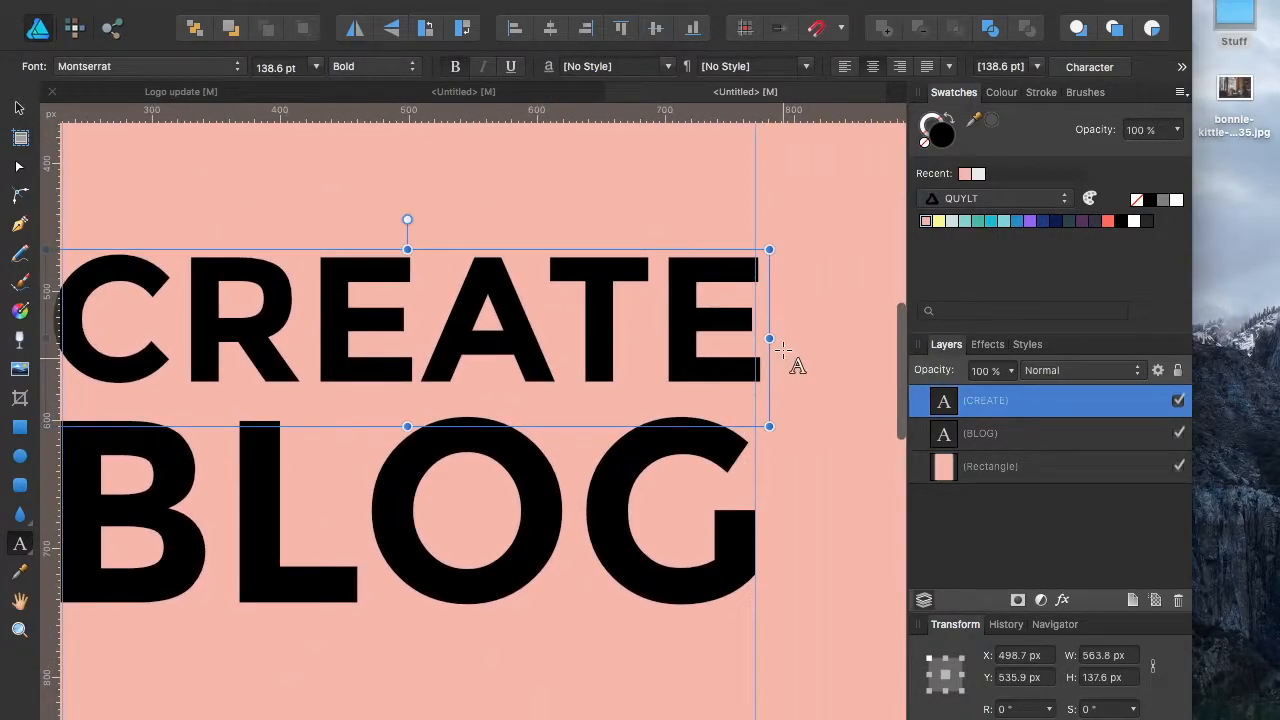
pyautogui.moveTo(772, 338); pyautogui.dragTo(767, 338)
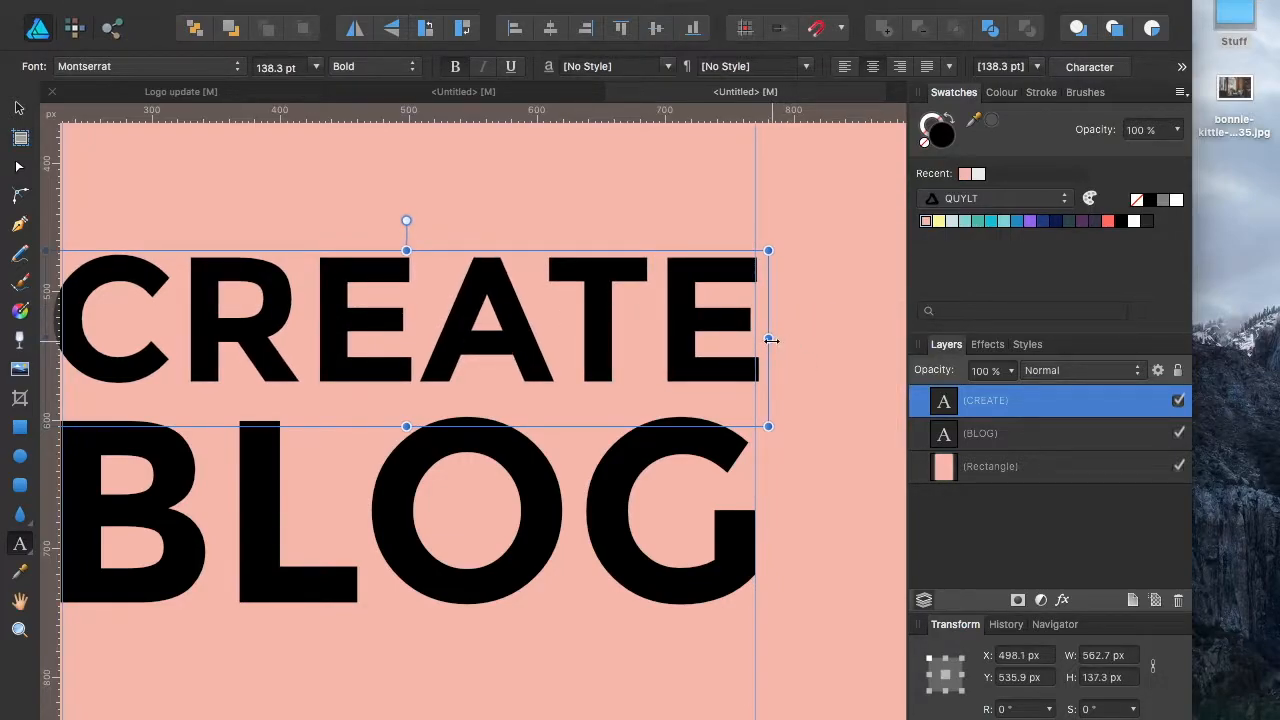
pyautogui.moveTo(772, 341); pyautogui.dragTo(770, 340)
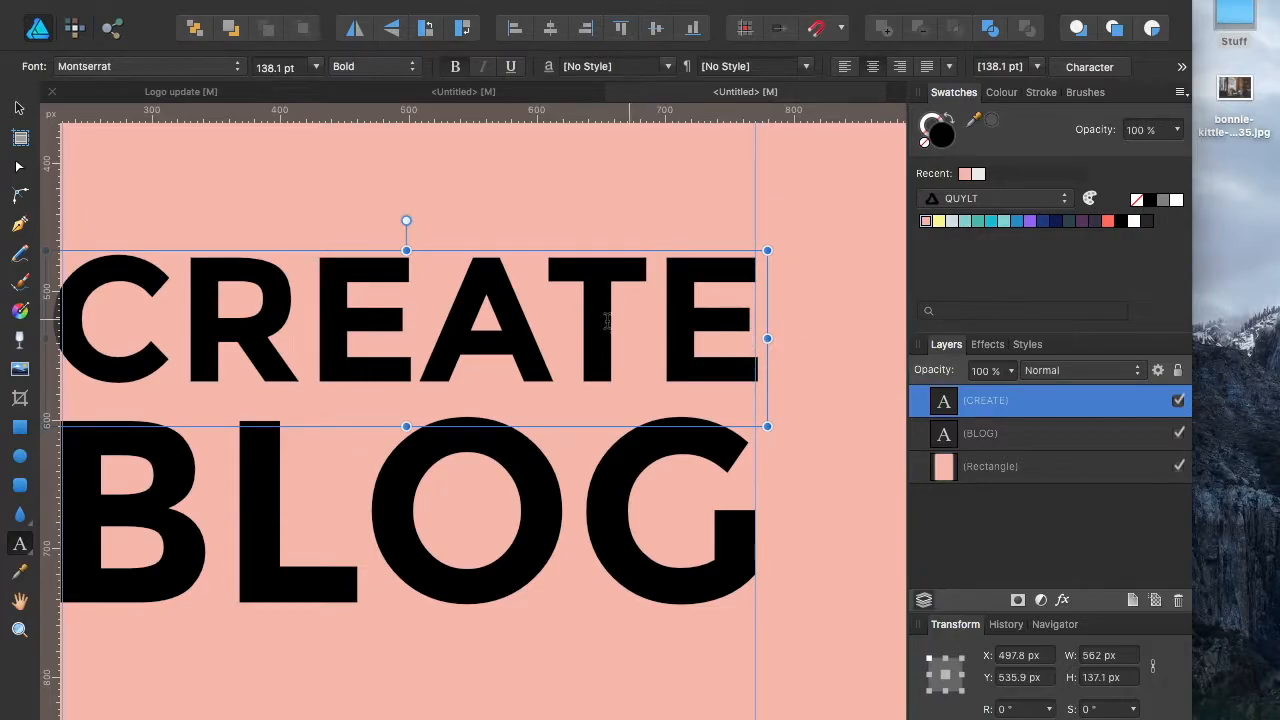
pyautogui.scroll(-4, 590, 323)
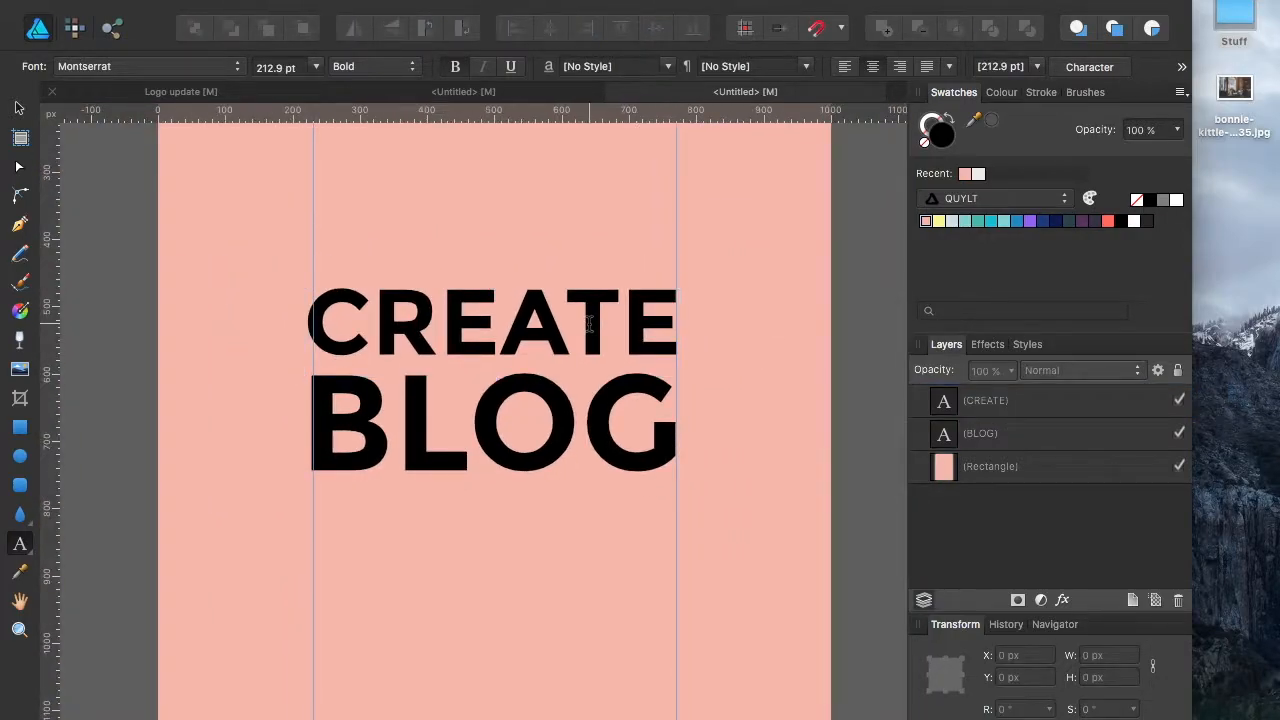
# Duplicate the CREATE line directly below BLOG and change the copy's text to TEMPLATES.
pyautogui.press('Escape')
pyautogui.press('v')
pyautogui.click(552, 328)
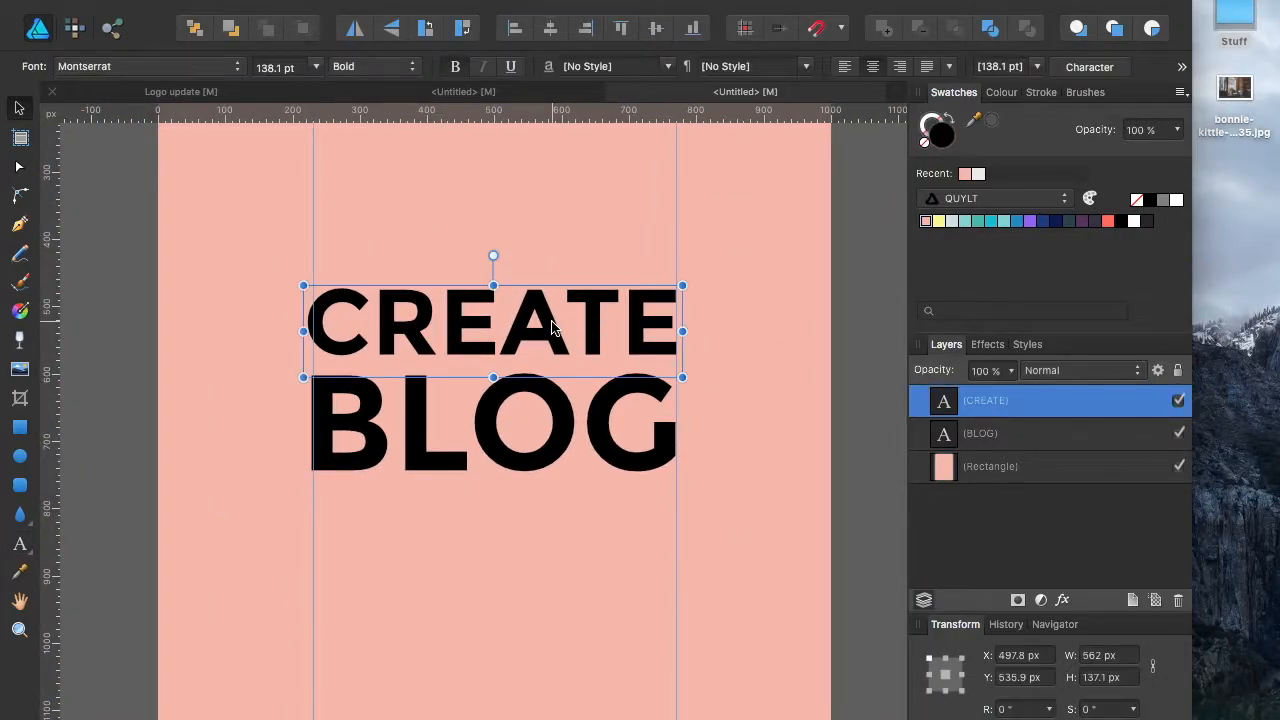
pyautogui.moveTo(551, 314); pyautogui.dragTo(556, 515)
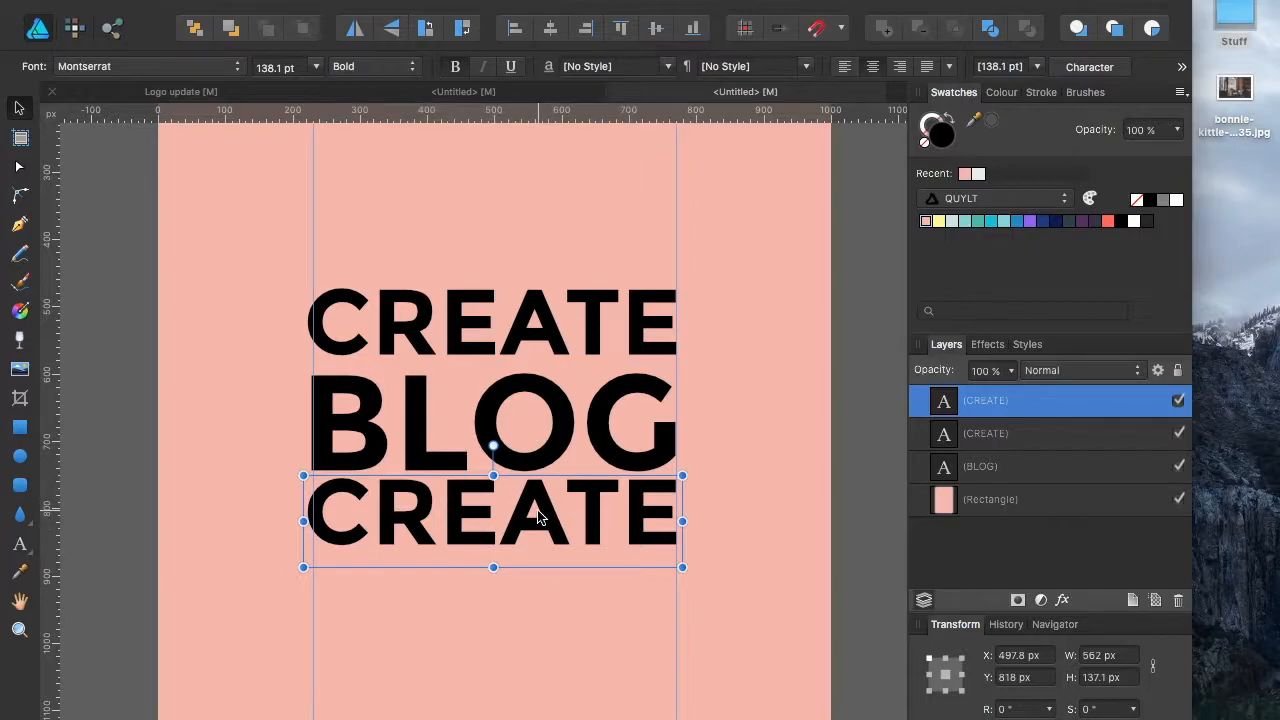
pyautogui.doubleClick(538, 510)
pyautogui.write('TEMP')
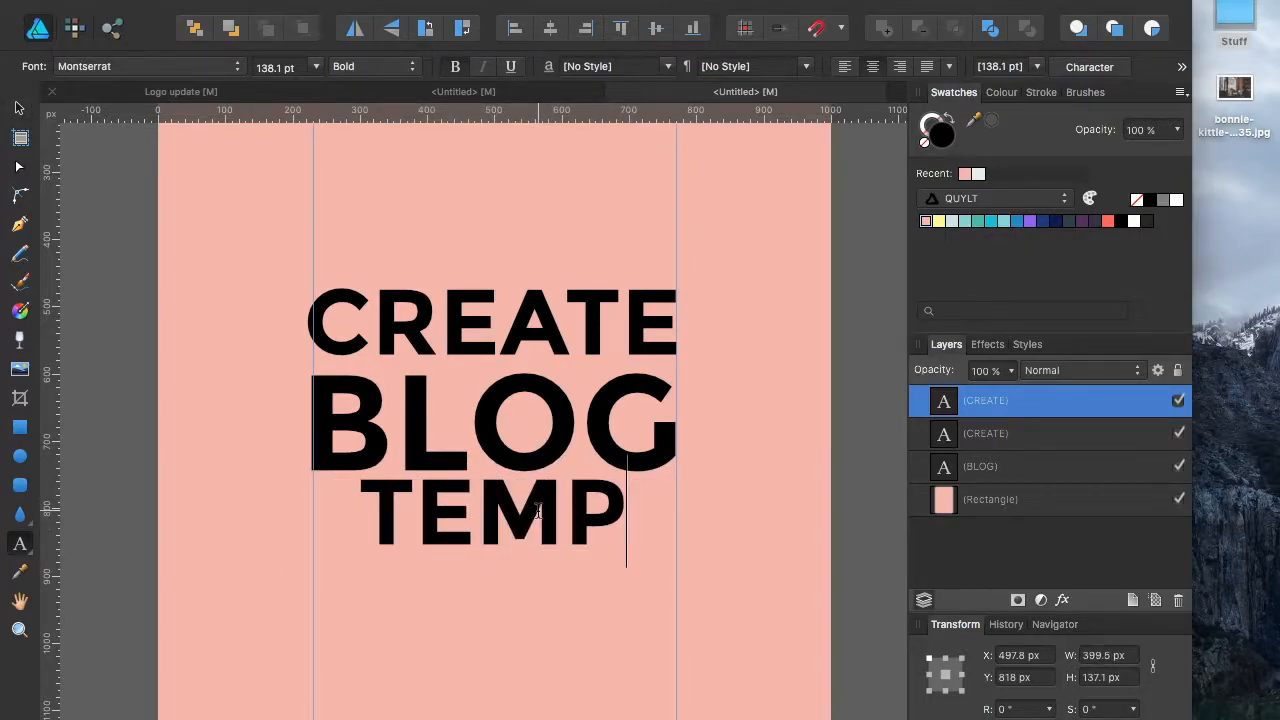
pyautogui.write('LATES')
pyautogui.press('Escape')
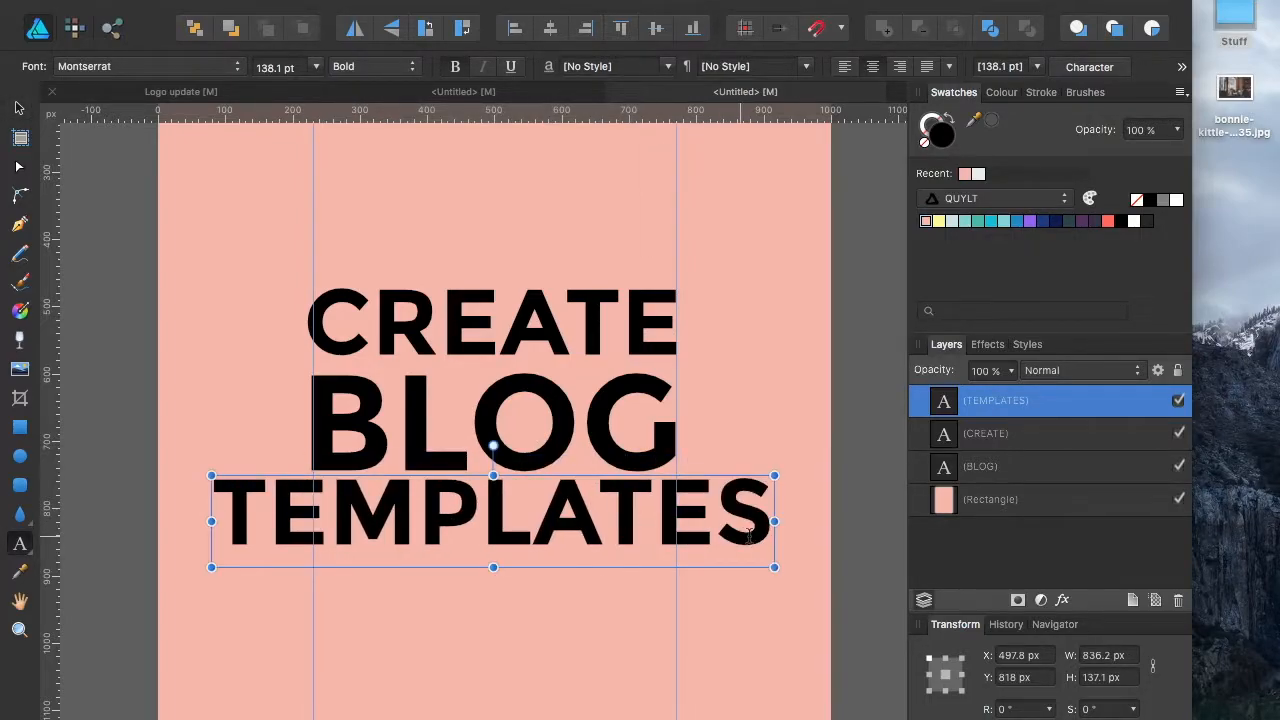
# Resize the TEMPLATES text to about 91 pt so its letters span the space between the two guides.
pyautogui.moveTo(775, 521); pyautogui.dragTo(681, 518)
pyautogui.moveTo(211, 521); pyautogui.dragTo(310, 510)
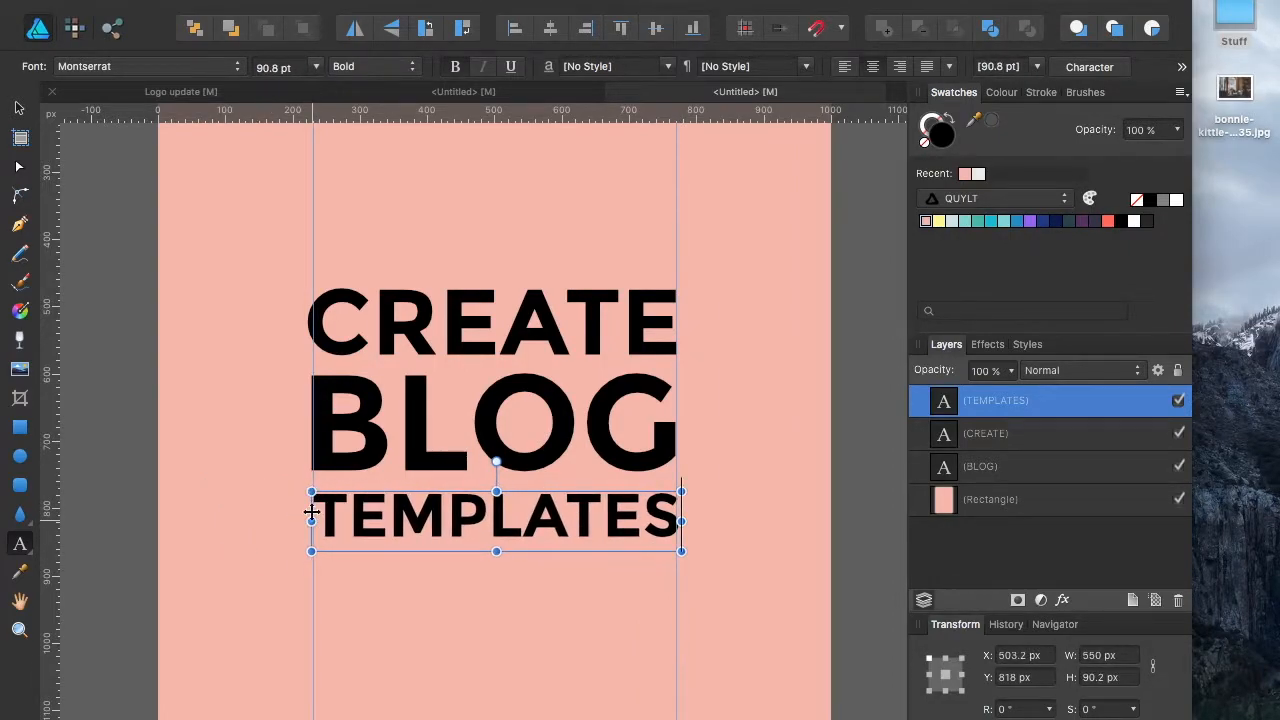
pyautogui.scroll(5, 310, 510)
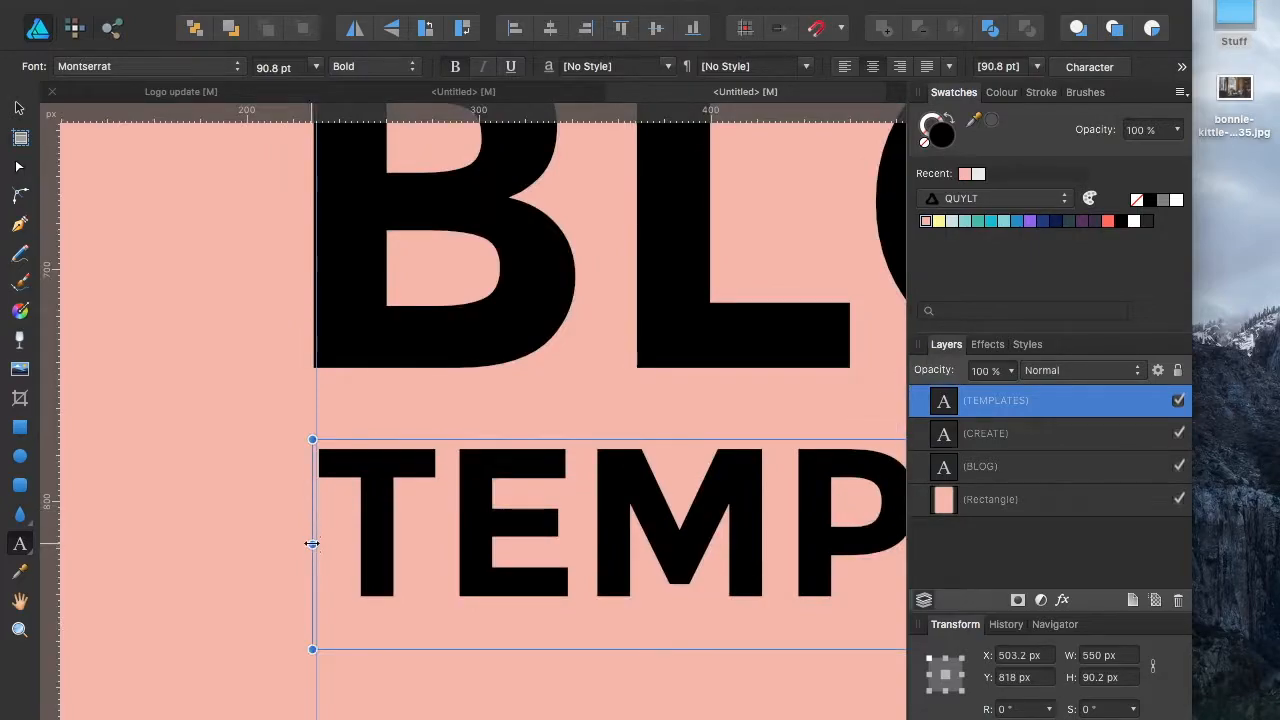
pyautogui.moveTo(312, 544); pyautogui.dragTo(306, 543)
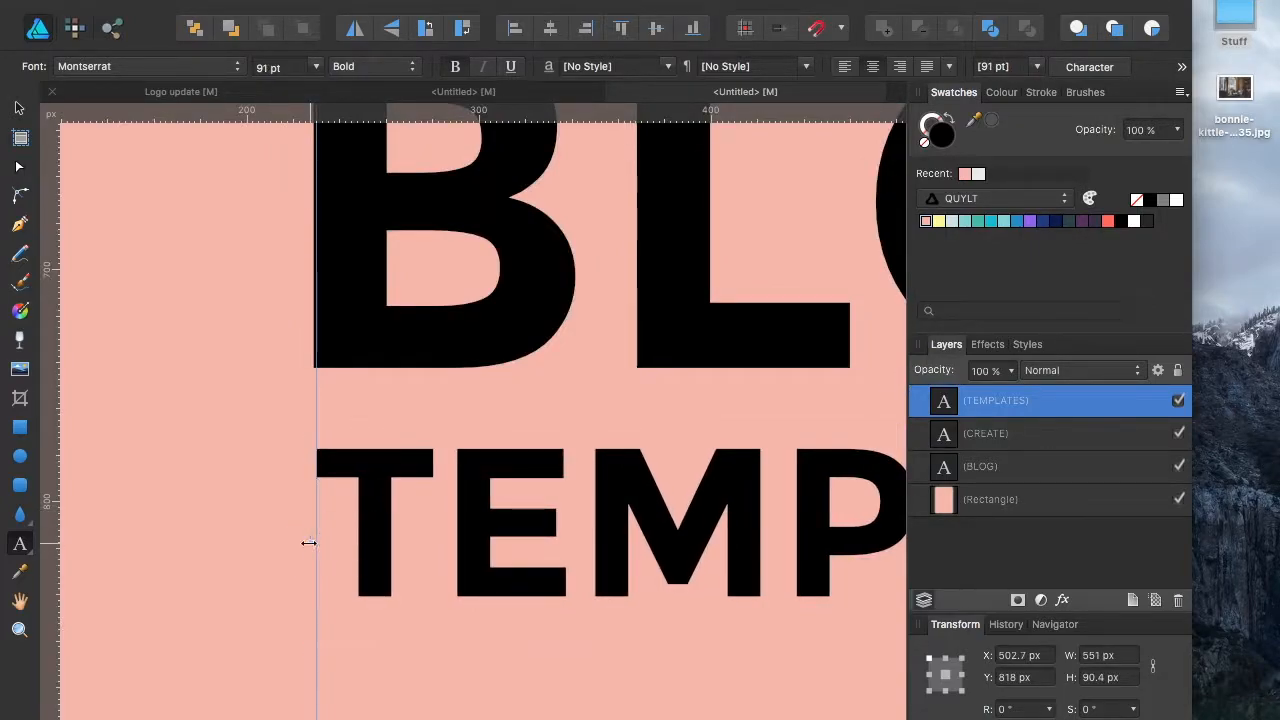
pyautogui.hscroll(10, 306, 543)
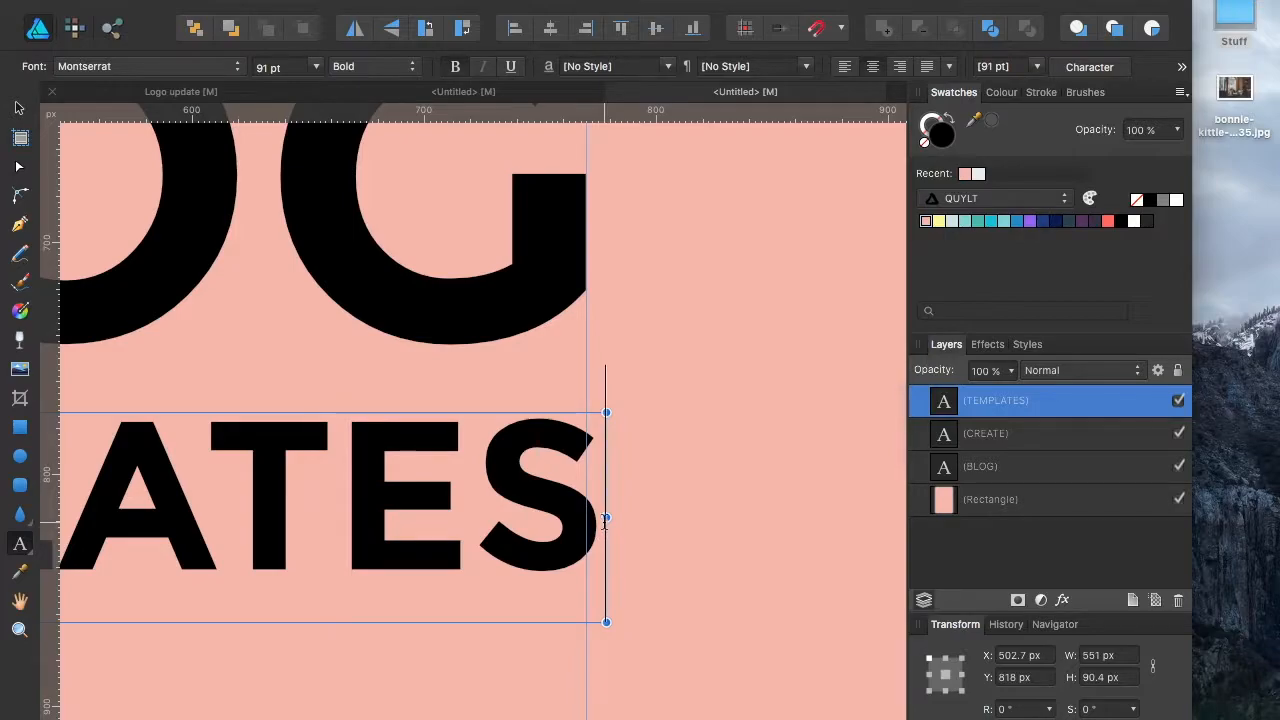
pyautogui.moveTo(606, 517); pyautogui.dragTo(607, 518)
pyautogui.scroll(-5, 422, 556)
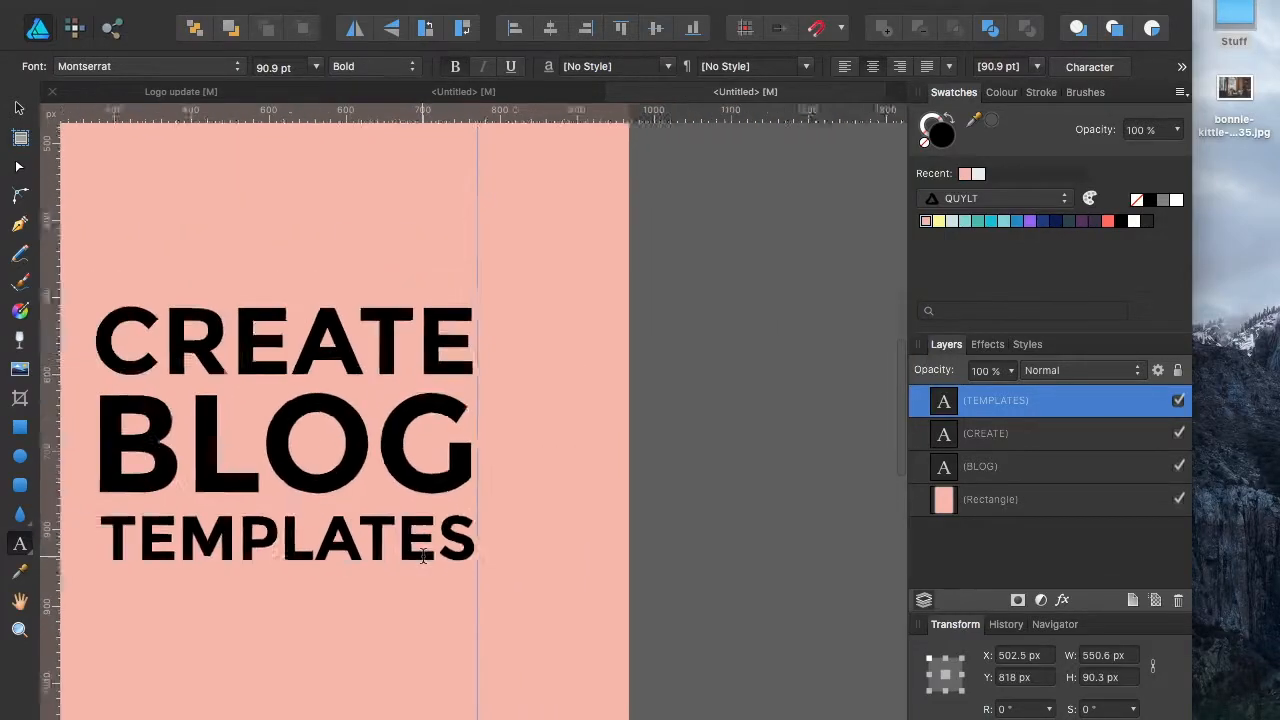
pyautogui.scroll(3, 422, 556)
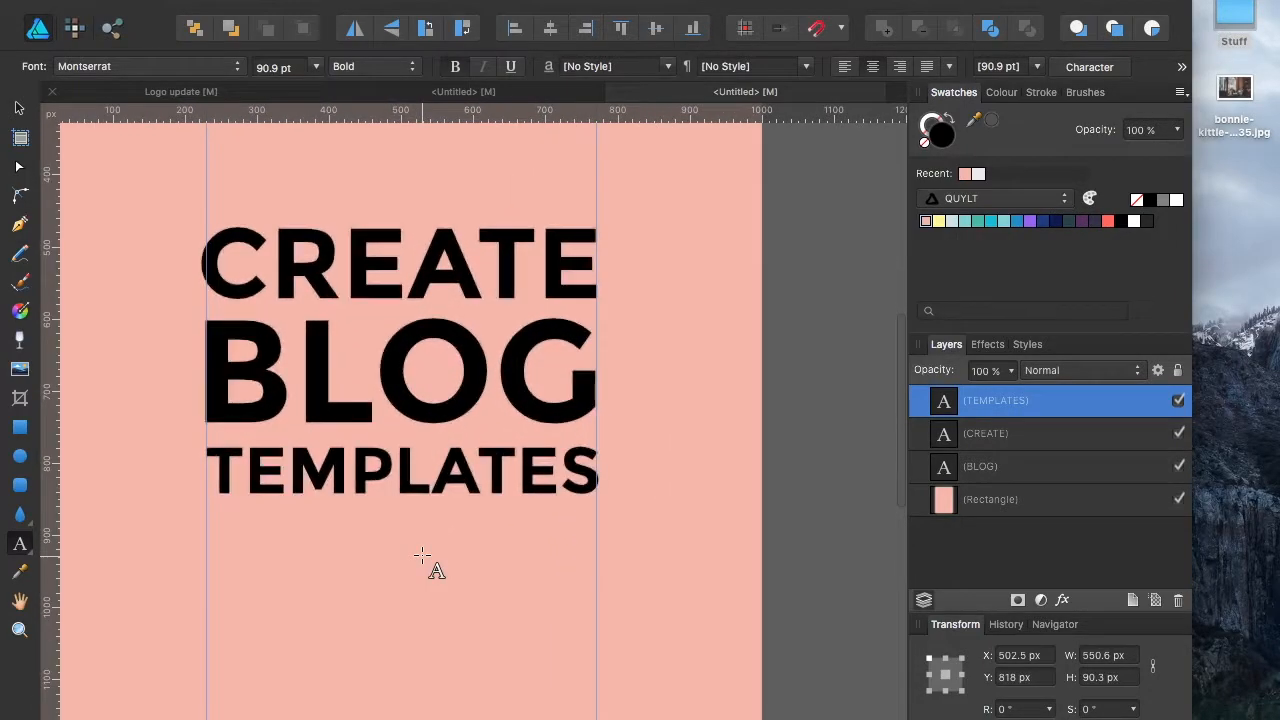
pyautogui.press('Escape')
pyautogui.press('v')
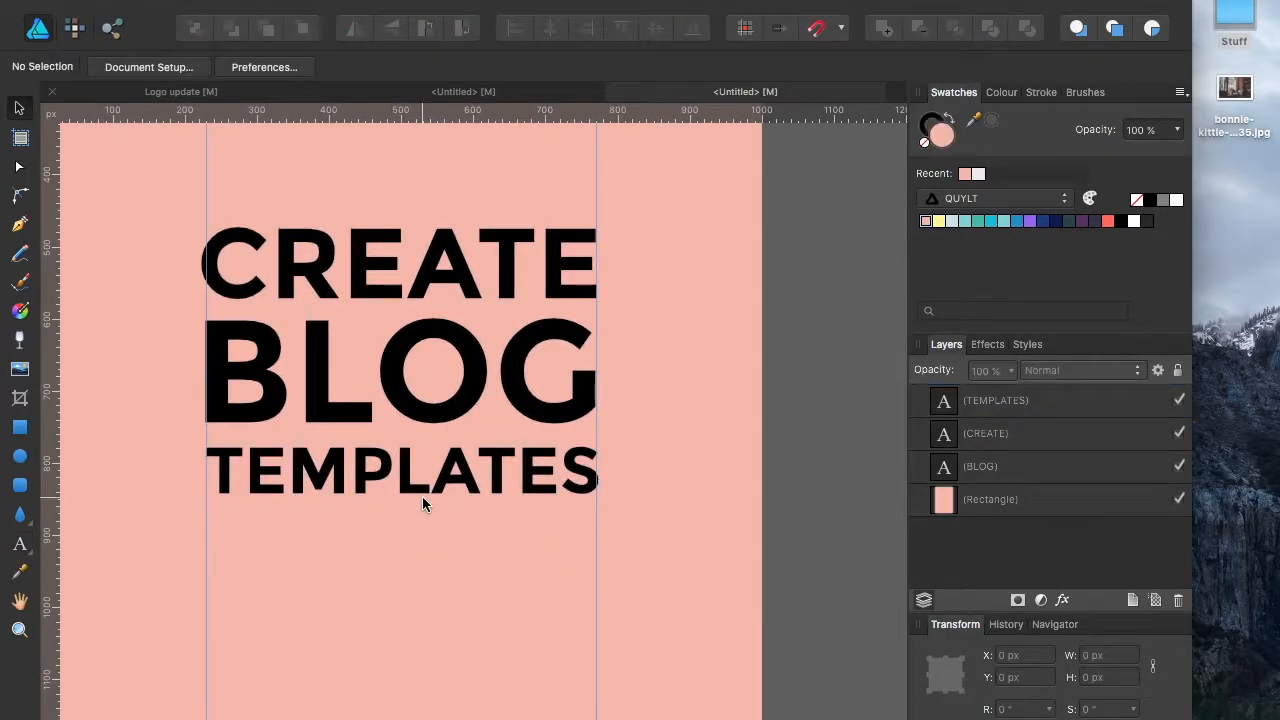
# Duplicate the TEMPLATES line above CREATE and turn the copy into "How to" in Adobe Garamond Pro.
pyautogui.click(420, 495)
pyautogui.moveTo(418, 494); pyautogui.dragTo(396, 212)
pyautogui.doubleClick(396, 210)
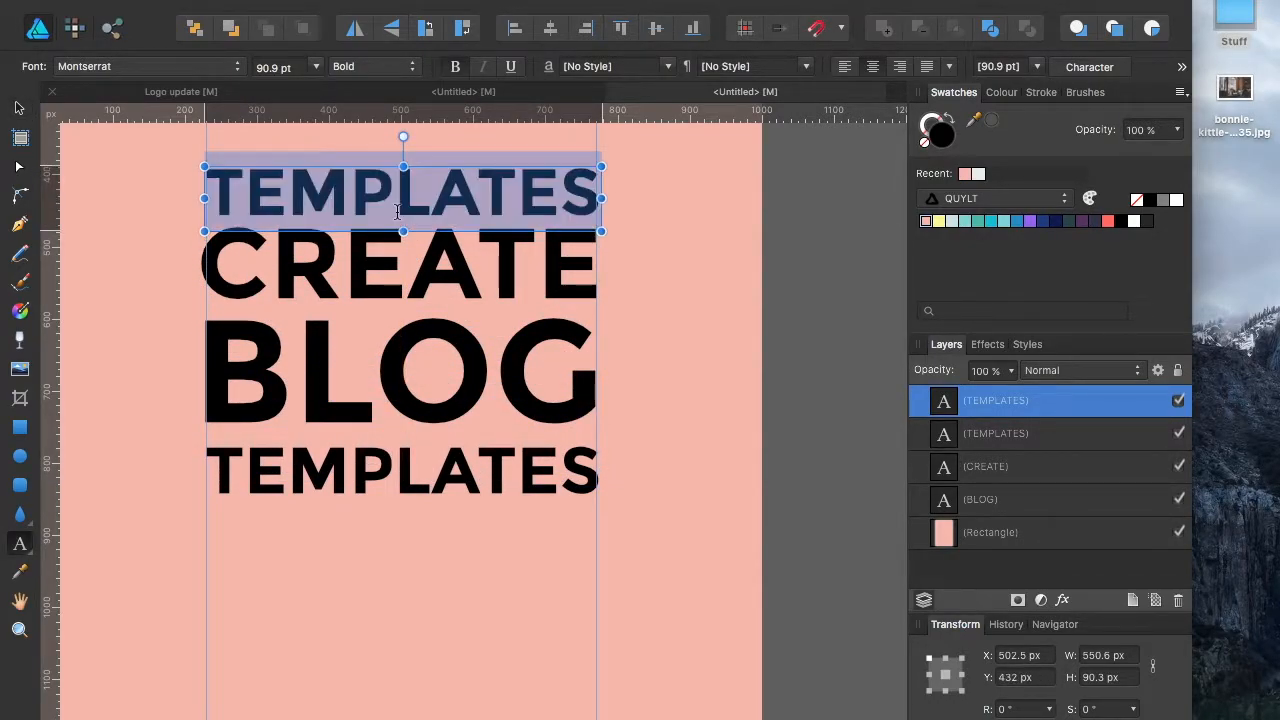
pyautogui.click(170, 77)
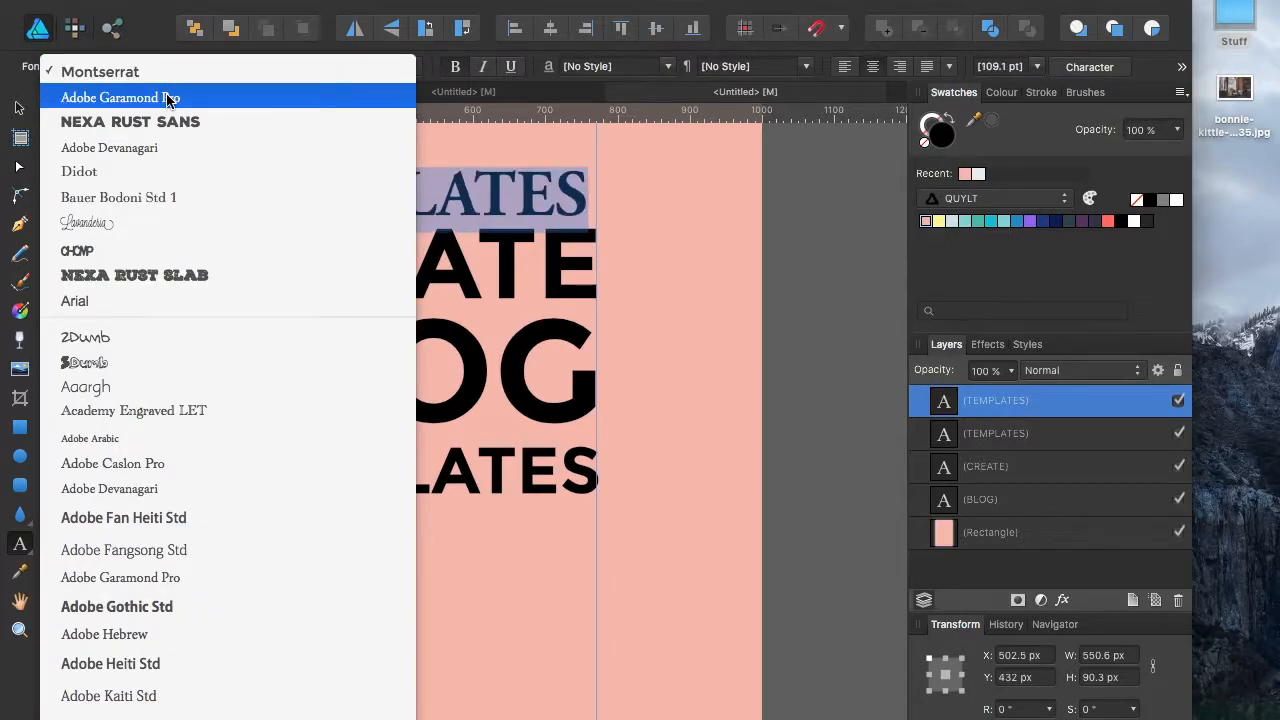
pyautogui.click(193, 100)
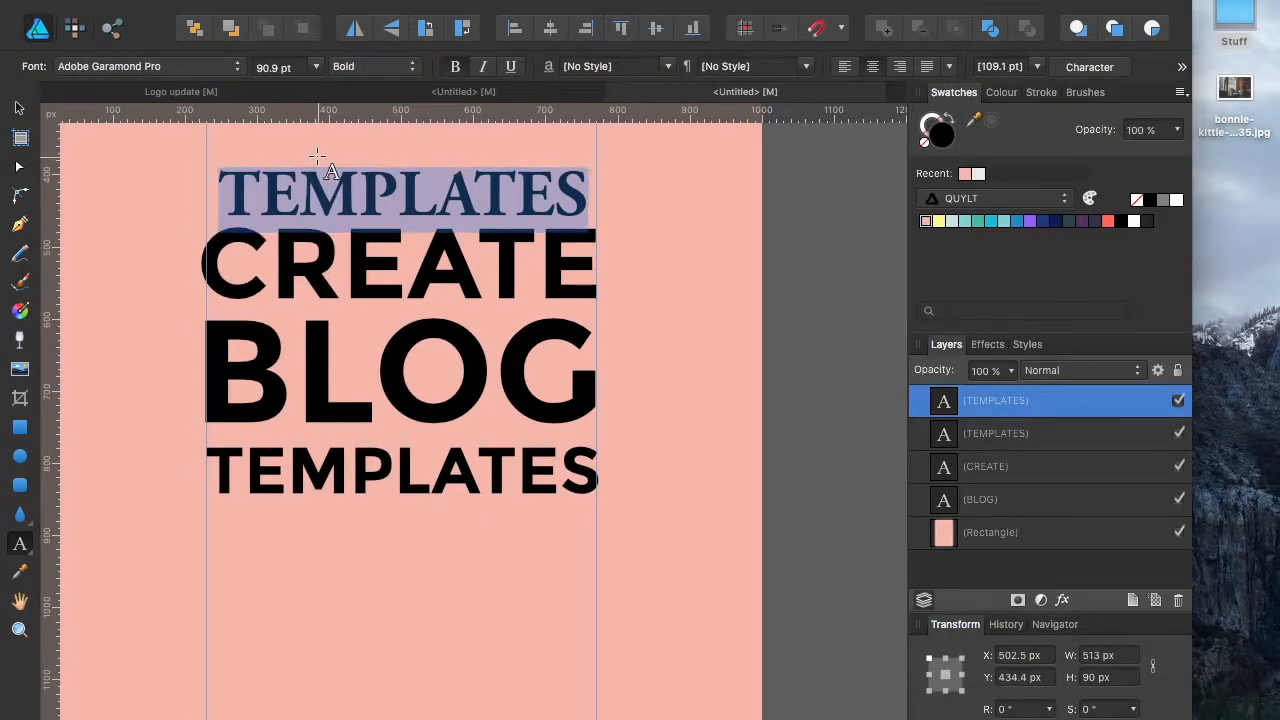
pyautogui.write('How to')
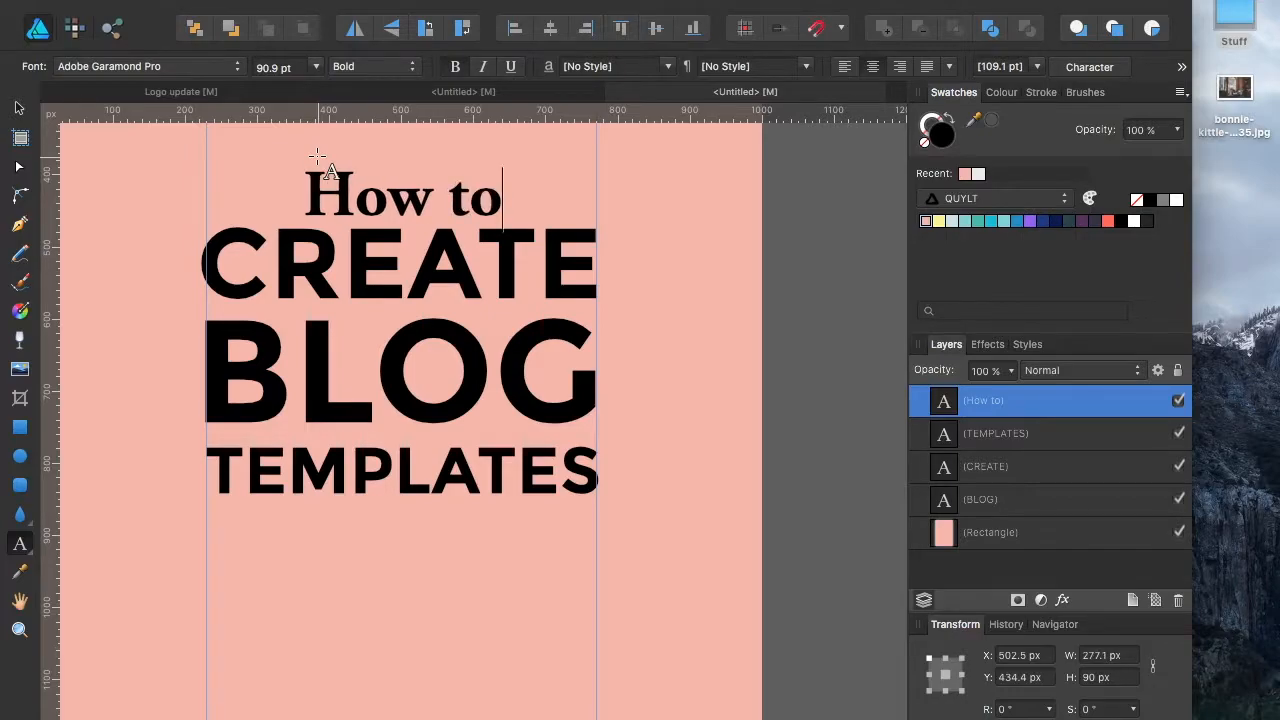
# Set the whole "How to" text to the Italic style.
pyautogui.press('super+a')
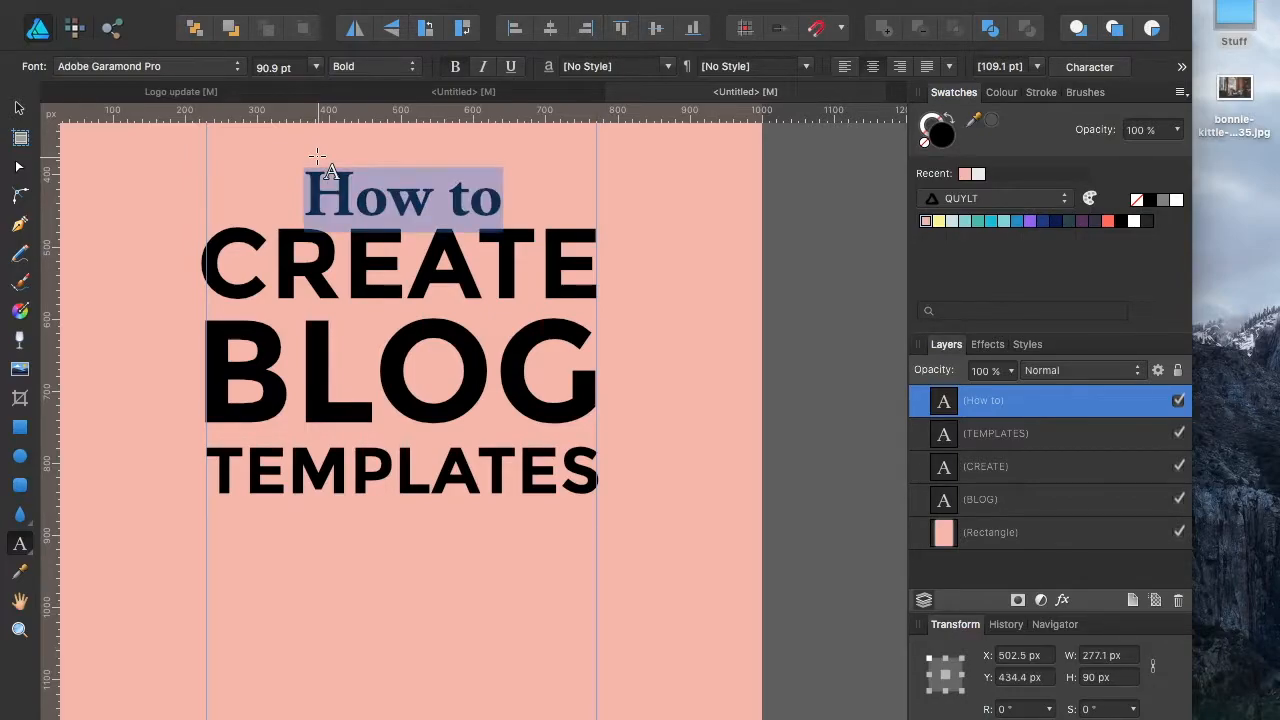
pyautogui.click(359, 68)
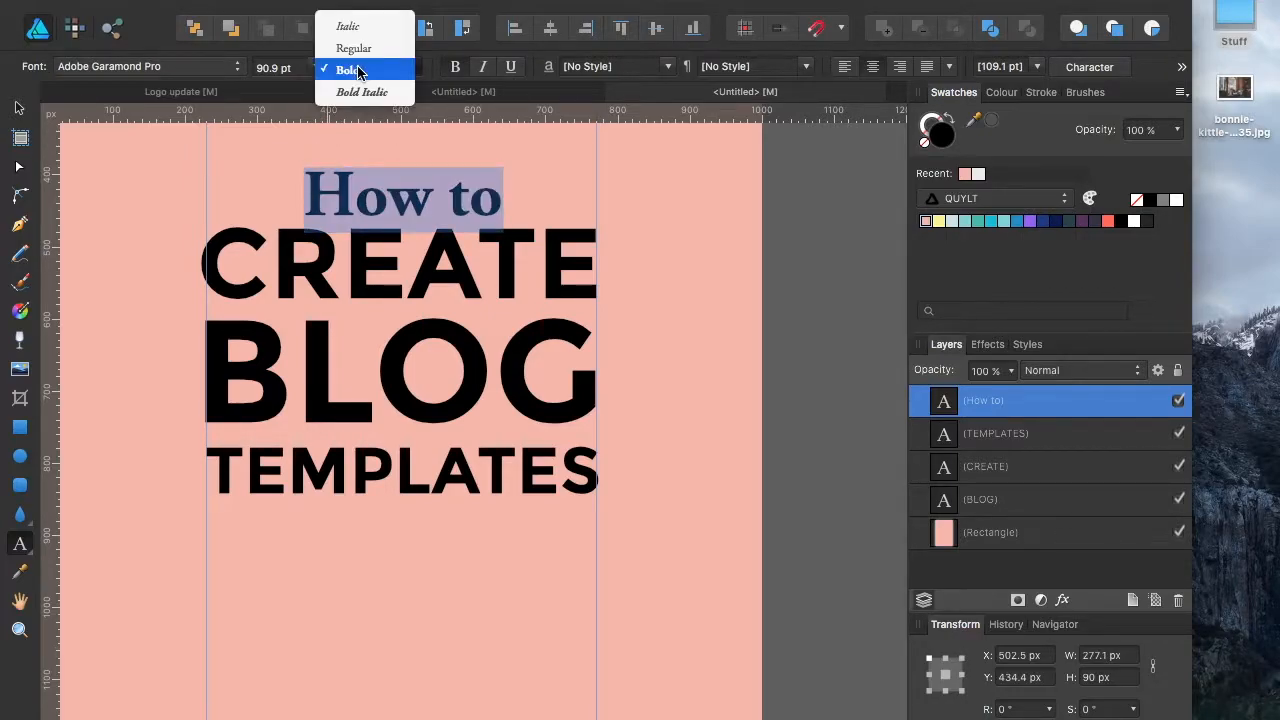
pyautogui.click(355, 36)
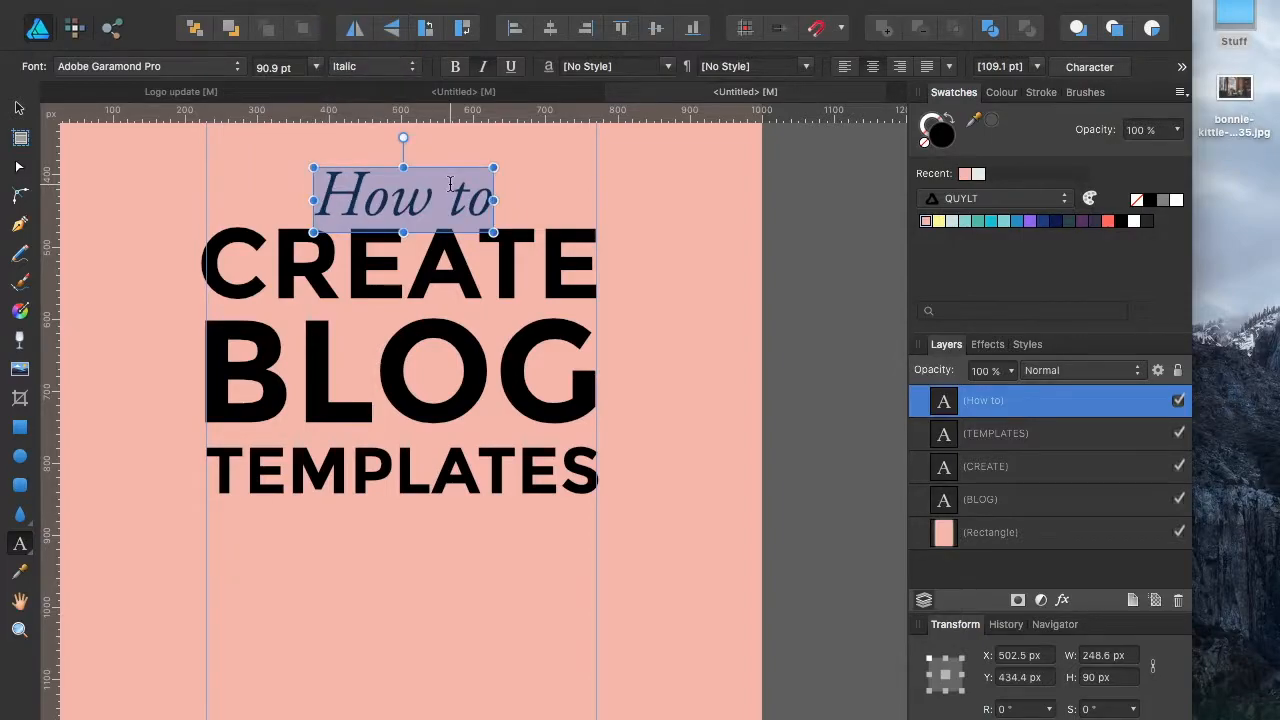
# Shrink the "How to" line to about 53 pt, keeping it centred above CREATE.
pyautogui.scroll(3, 400, 138)
pyautogui.scroll(-2, 503, 237)
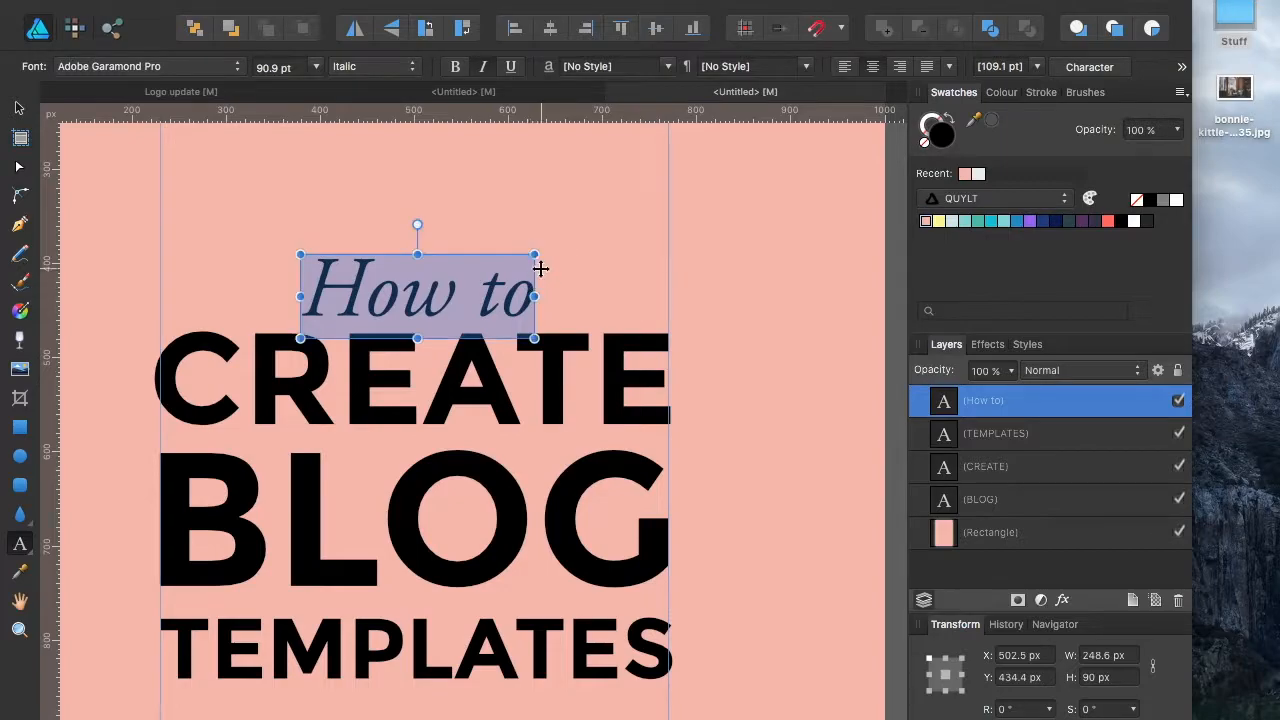
pyautogui.click(540, 296)
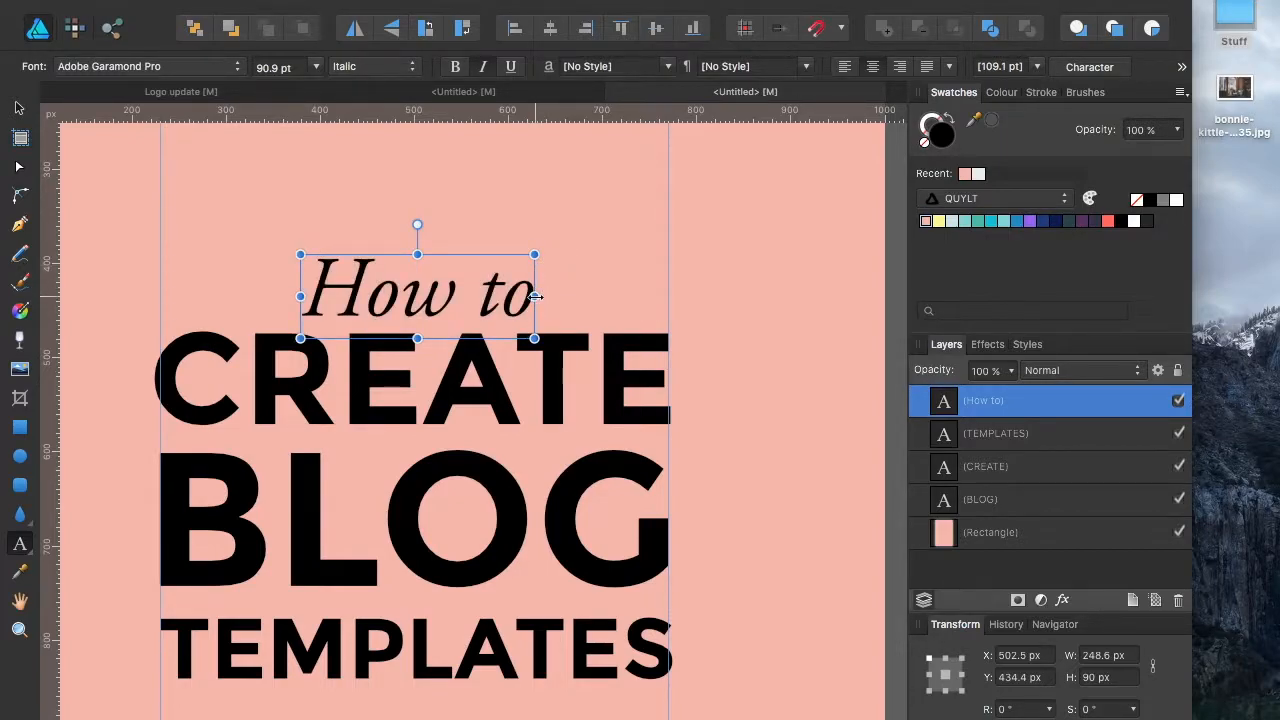
pyautogui.moveTo(536, 296); pyautogui.dragTo(486, 295)
pyautogui.scroll(-3, 486, 295)
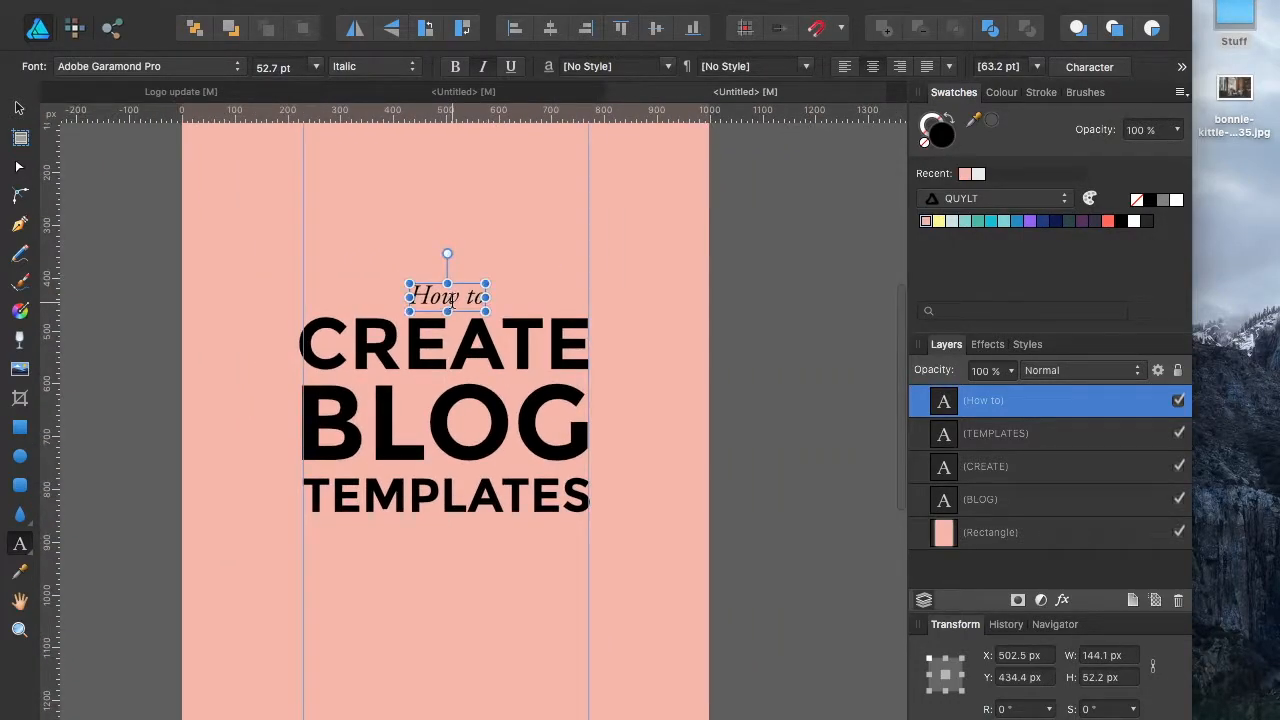
pyautogui.press('Escape')
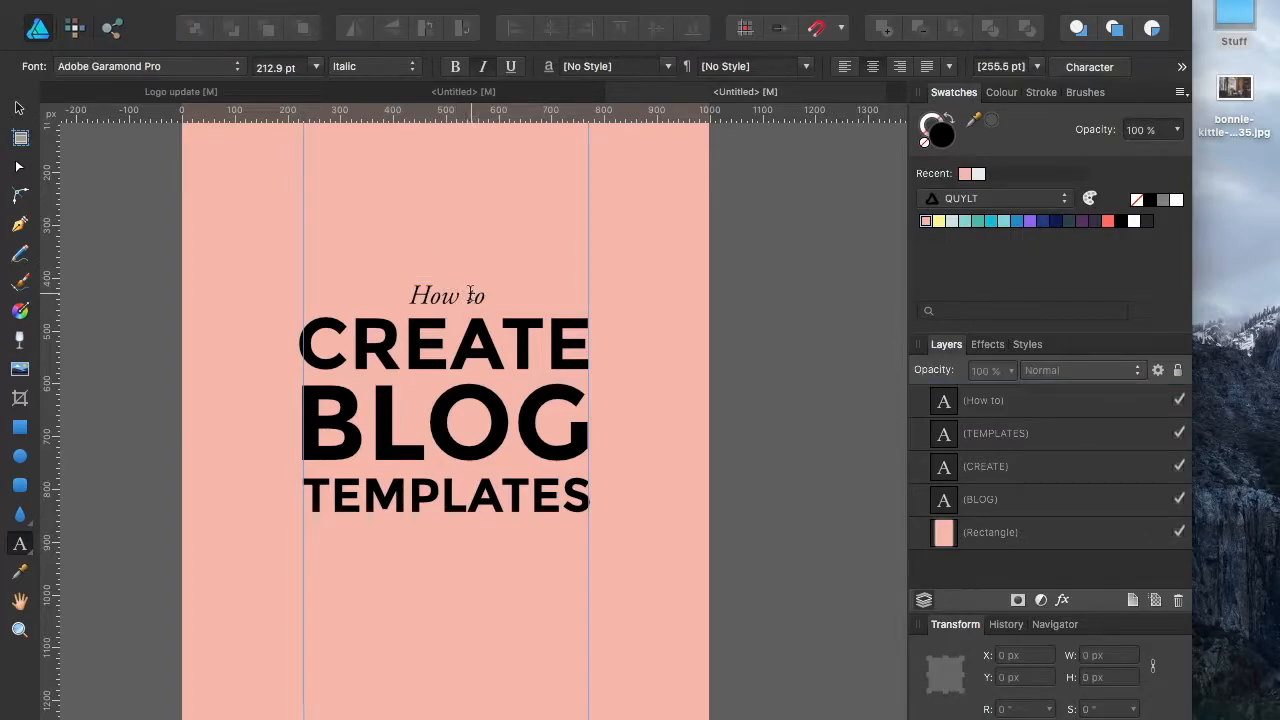
# Duplicate the "How to" line and place the copy just below TEMPLATES, keeping it horizontally in line with the original.
pyautogui.press('c')
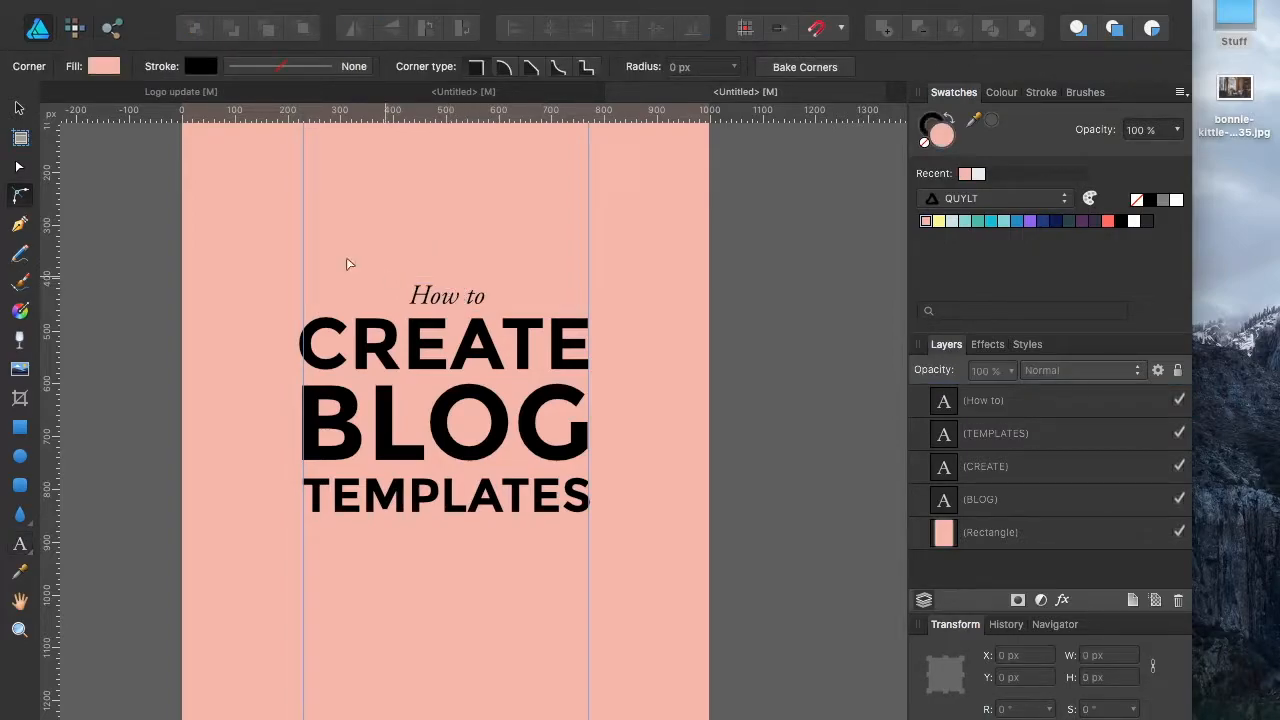
pyautogui.click(17, 107)
pyautogui.click(428, 295)
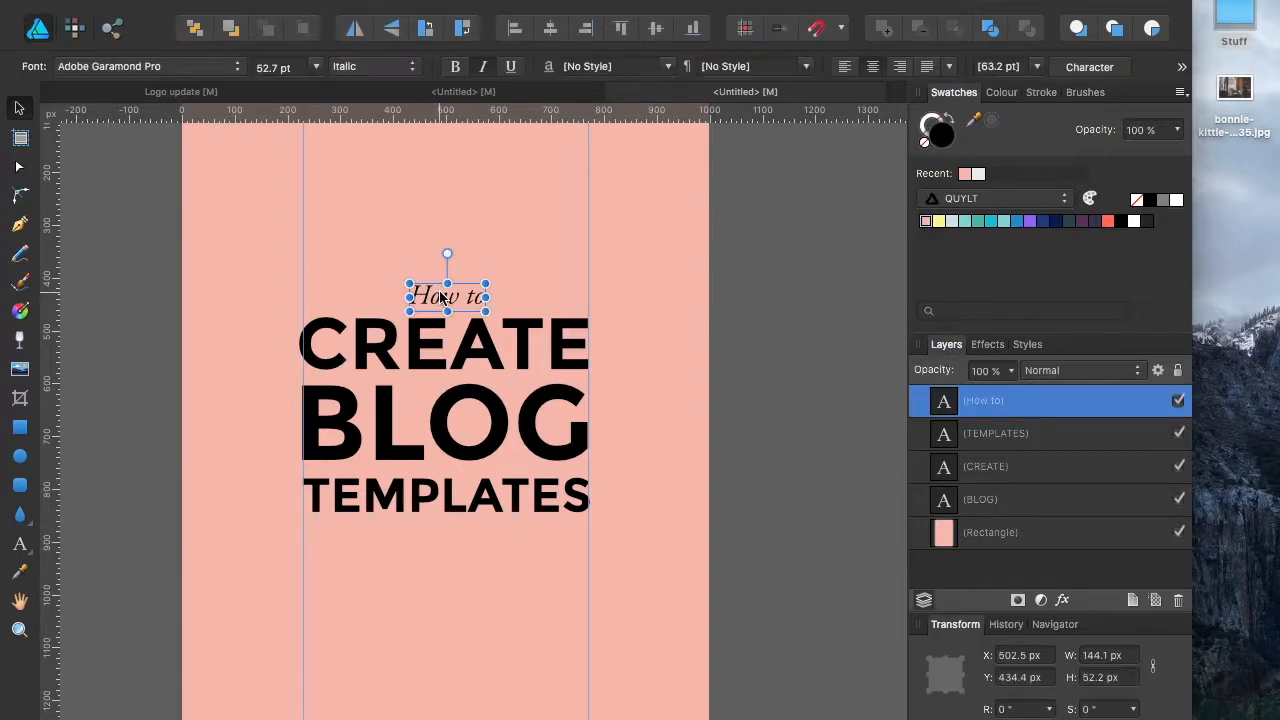
pyautogui.moveTo(444, 290); pyautogui.dragTo(452, 536)
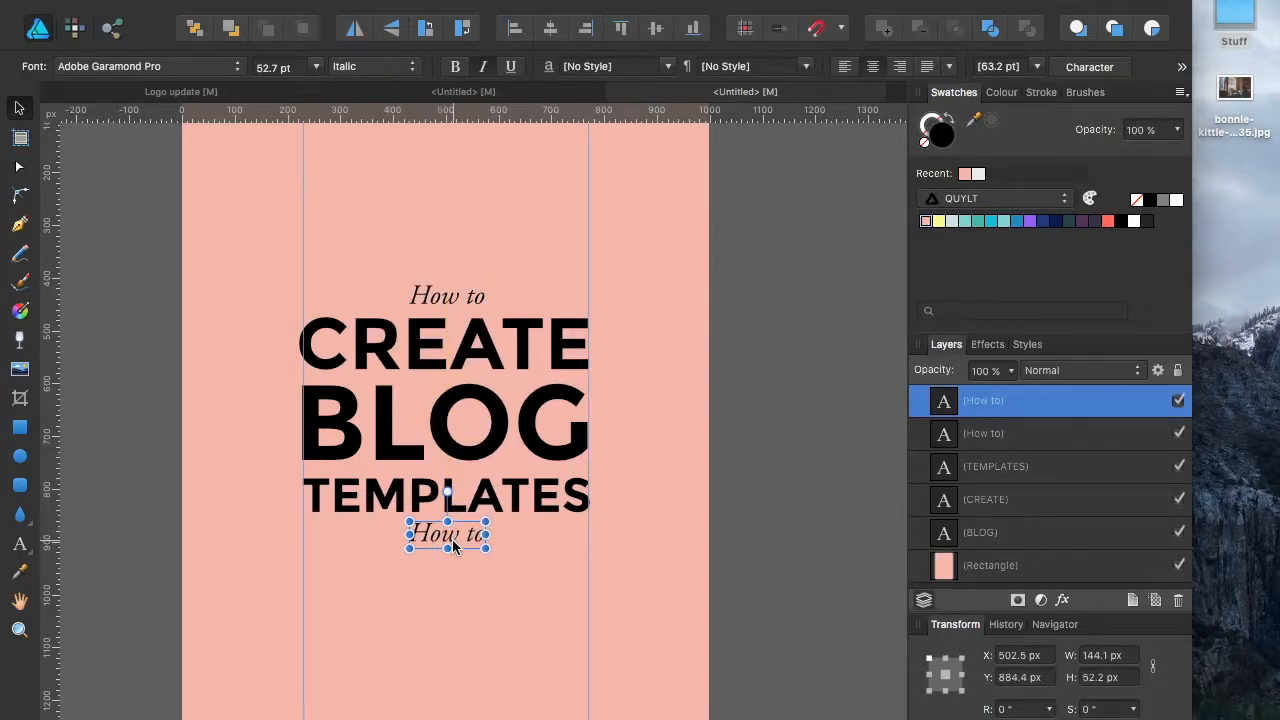
# Replace the copied line's text with "–in Affinity Designer–" and nudge the line 10 px down from TEMPLATES.
pyautogui.tripleClick(457, 532)
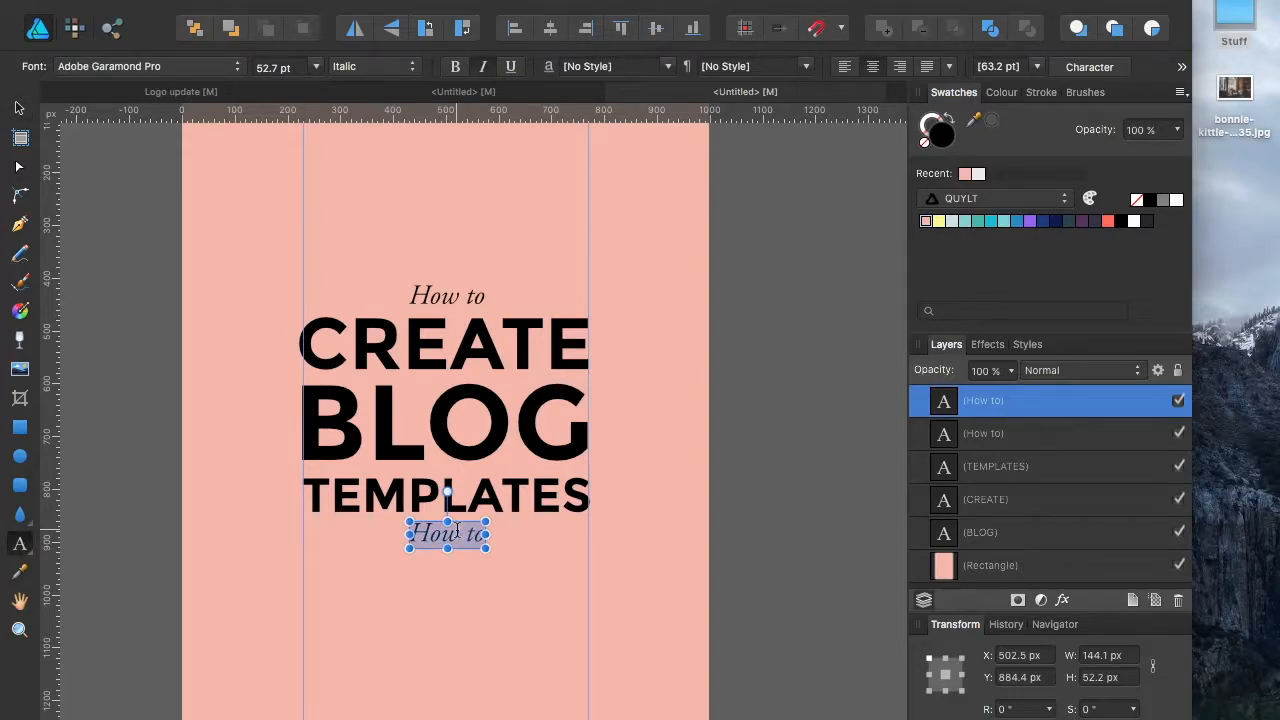
pyautogui.write('—')
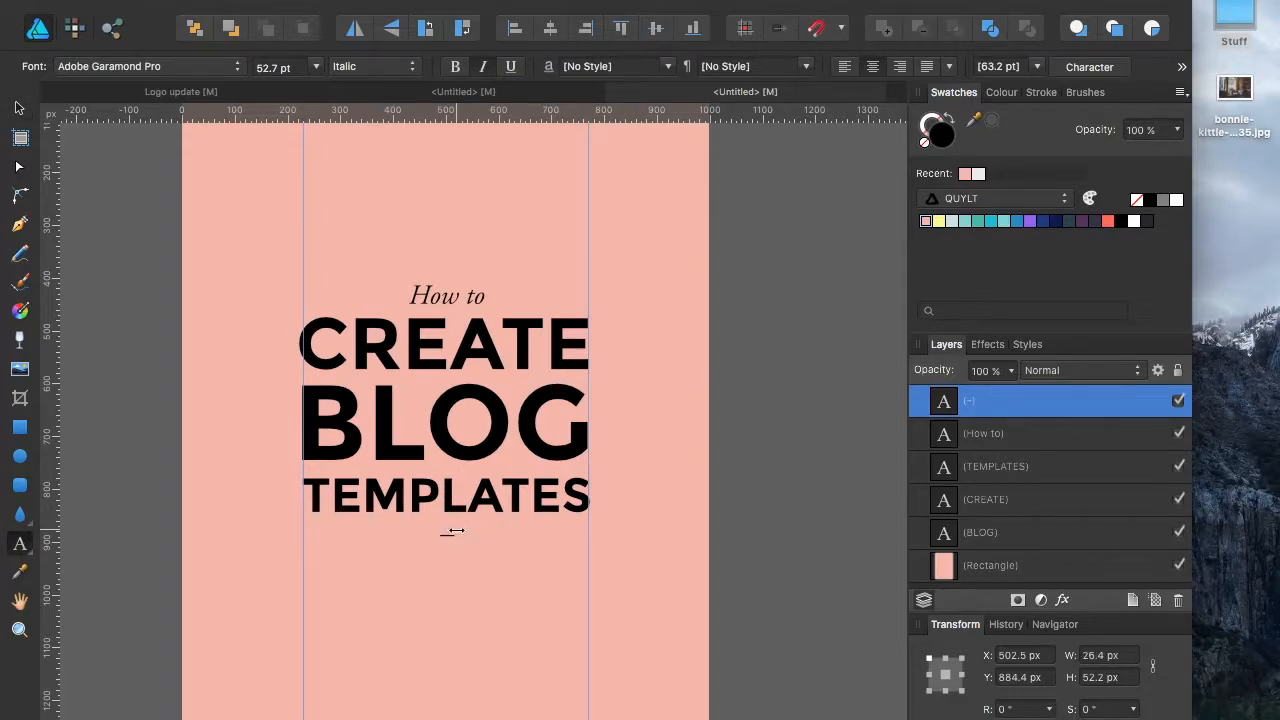
pyautogui.write('in Affinity')
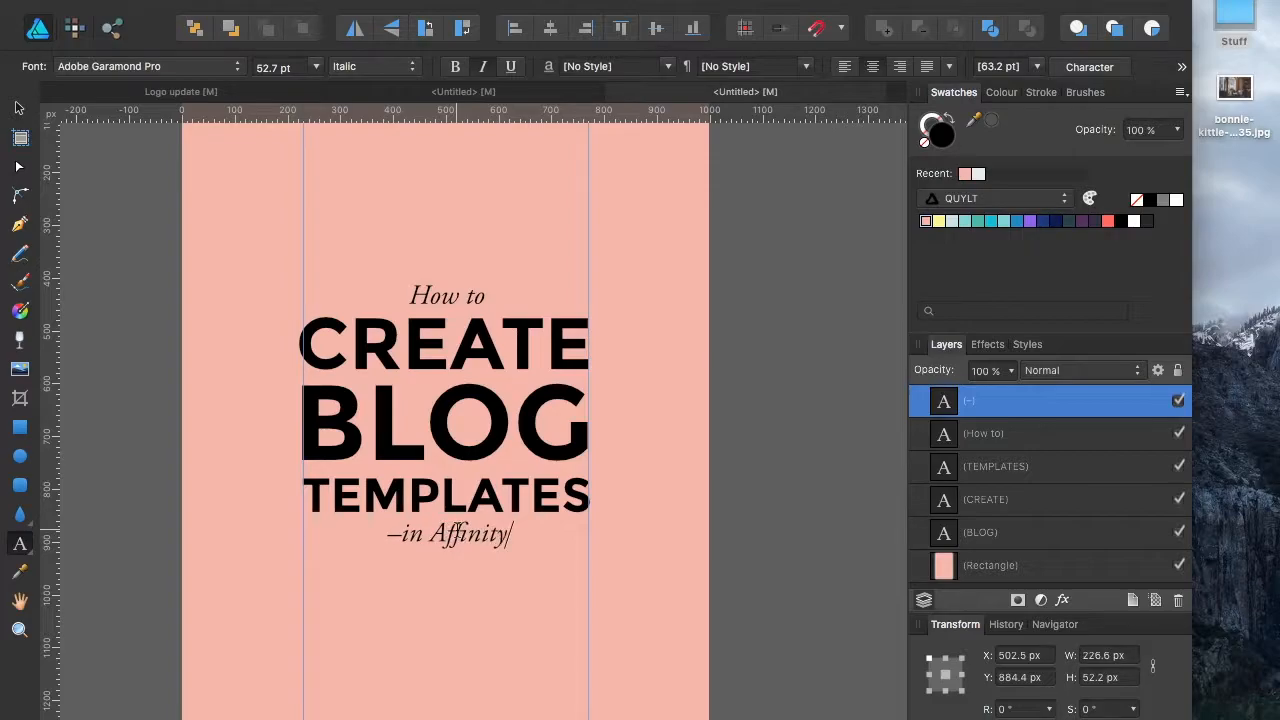
pyautogui.write(' Designer')
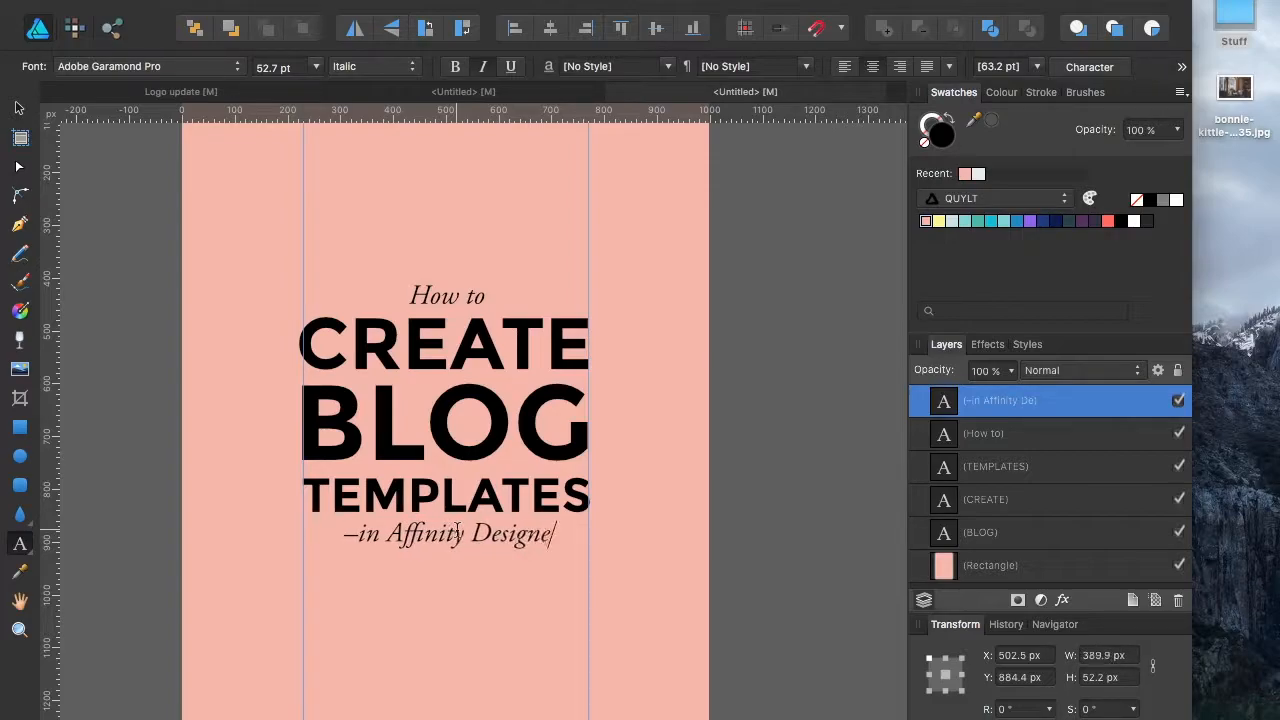
pyautogui.write('—')
pyautogui.press('Escape')
pyautogui.press('v')
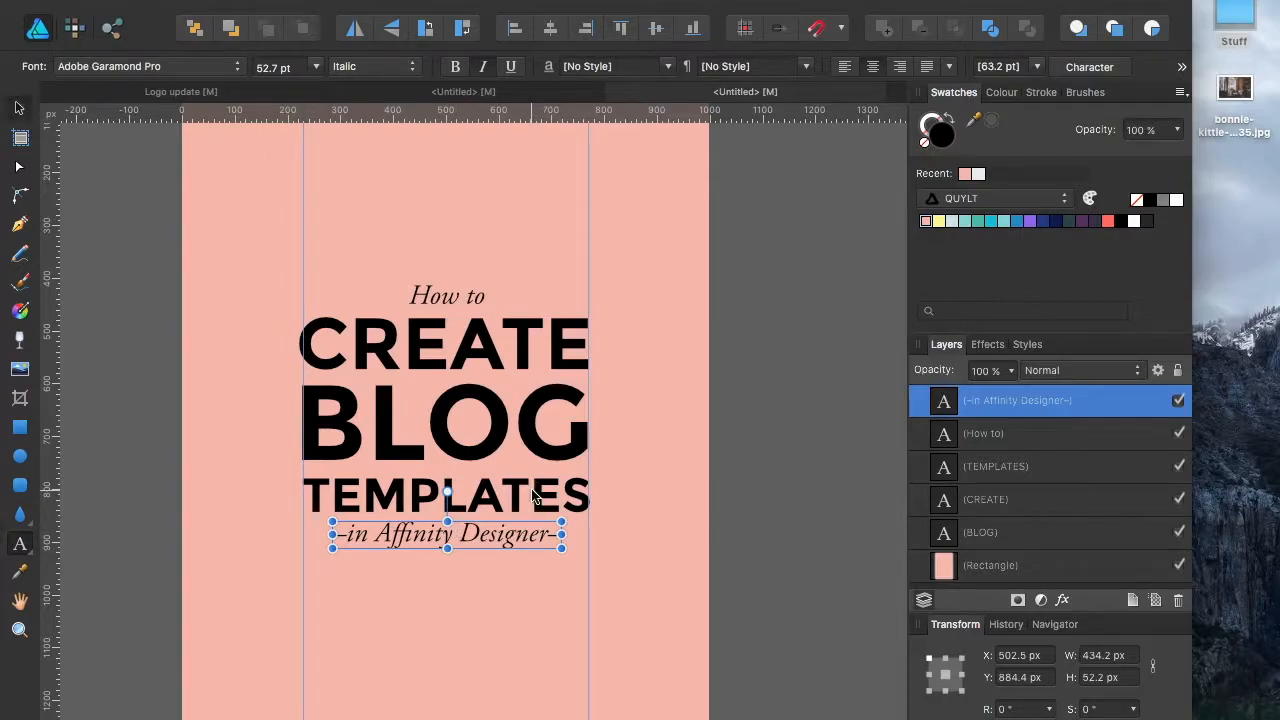
pyautogui.hotkey('shift', 'Down')
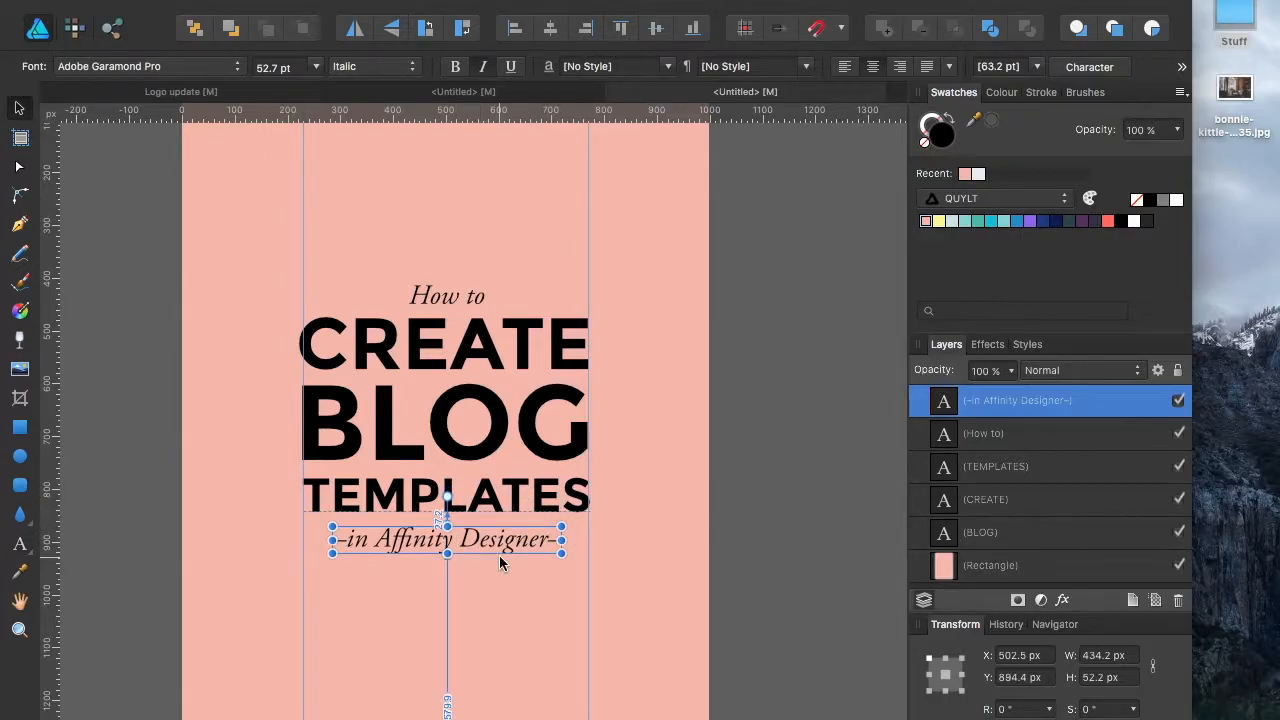
# Move the "How to" and CREATE lines up together by 5 px, away from BLOG.
pyautogui.click(446, 304)
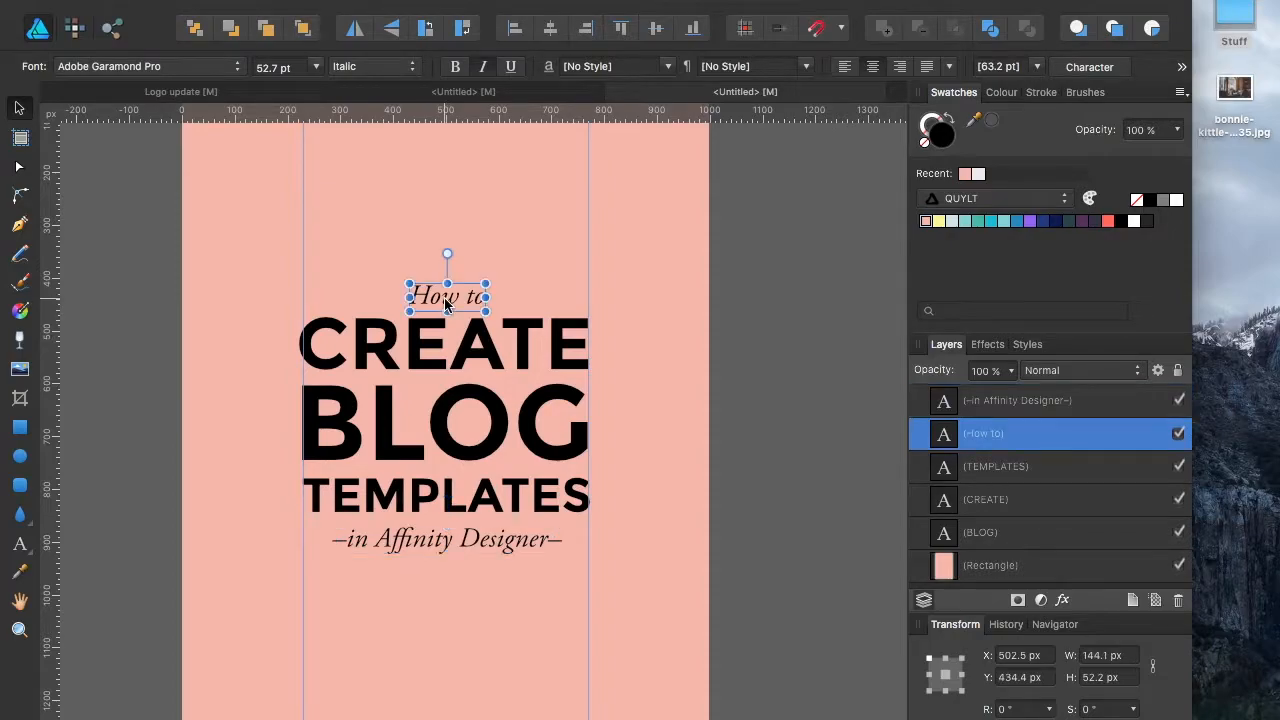
pyautogui.keyDown('shift'); pyautogui.click(422, 345); pyautogui.keyUp('shift')
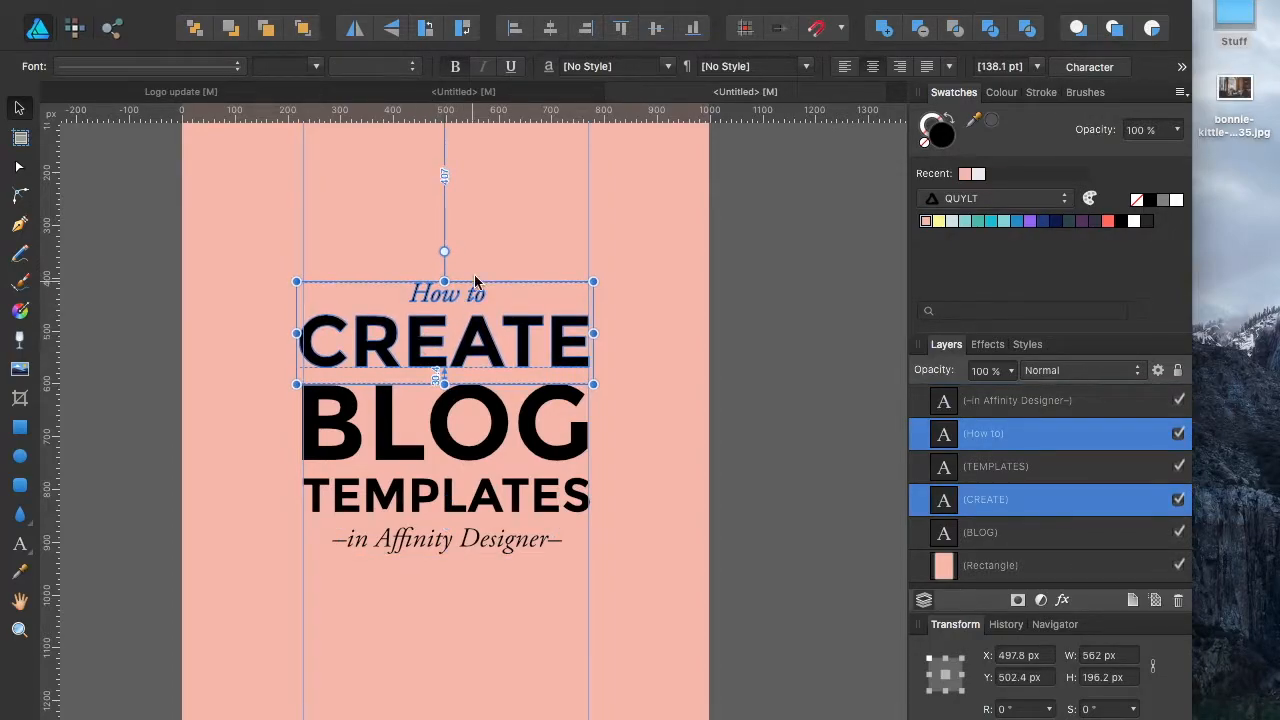
pyautogui.click(478, 265)
# Nudge the "How to" line up a net 10 px to widen its gap above CREATE.
pyautogui.click(446, 304)
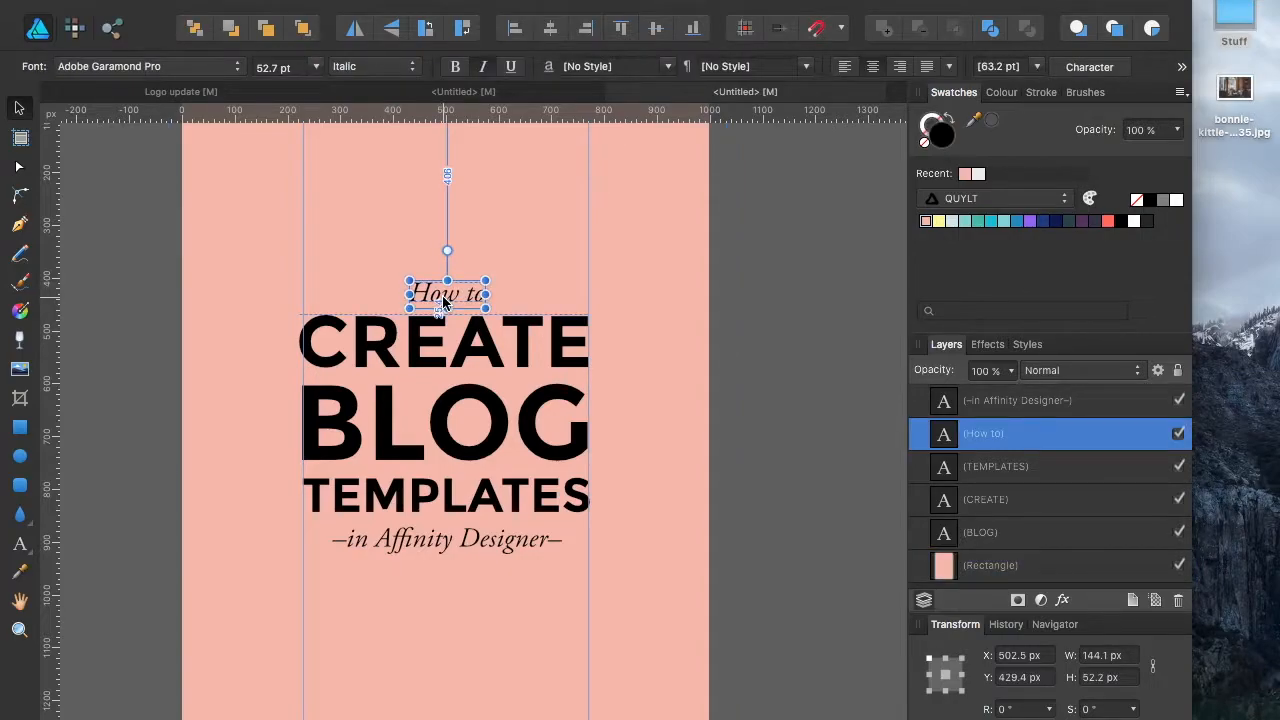
pyautogui.press('Up')
pyautogui.press('Up')
pyautogui.press('Up')
pyautogui.press('Up')
pyautogui.press('Up')
pyautogui.press('Up')
pyautogui.press('Up')
pyautogui.press('Up')
pyautogui.press('Up')
pyautogui.press('Up')
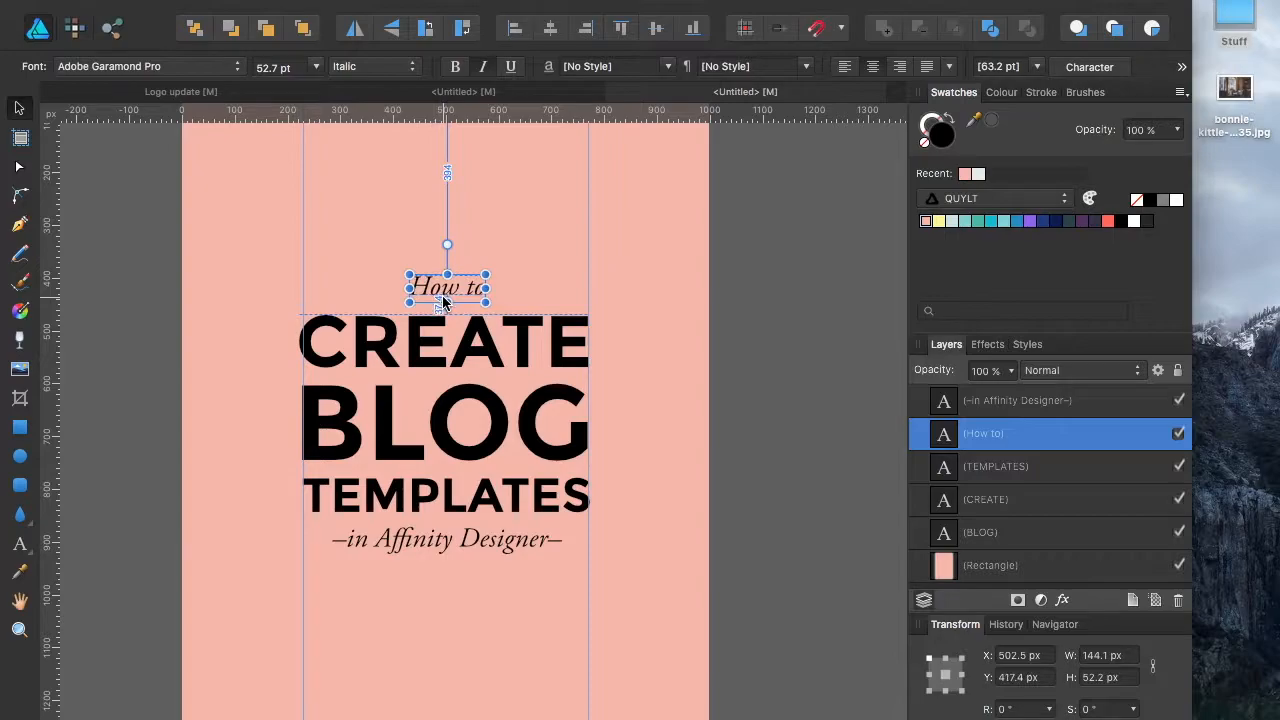
pyautogui.press('Down')
pyautogui.press('Down')
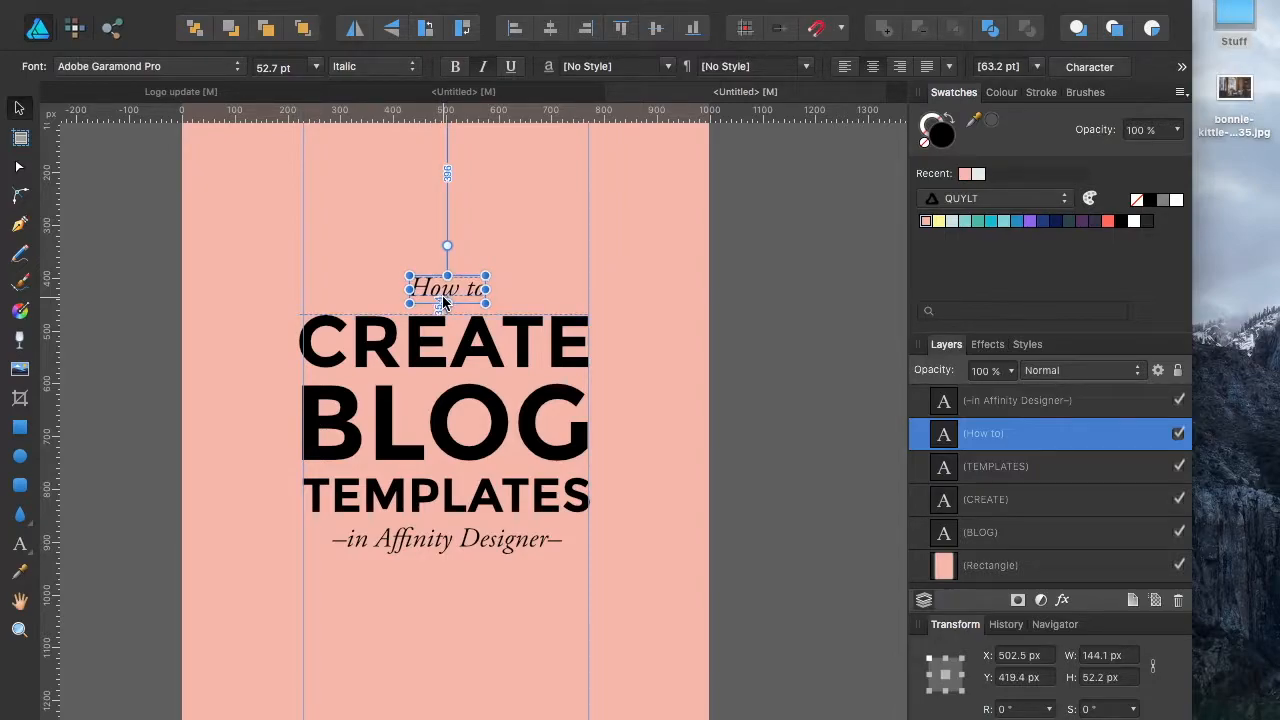
# Group all five text lines and centre the group vertically on the page.
pyautogui.click(747, 462)
pyautogui.scroll(-5, 747, 462)
pyautogui.moveTo(355, 312); pyautogui.dragTo(788, 582)
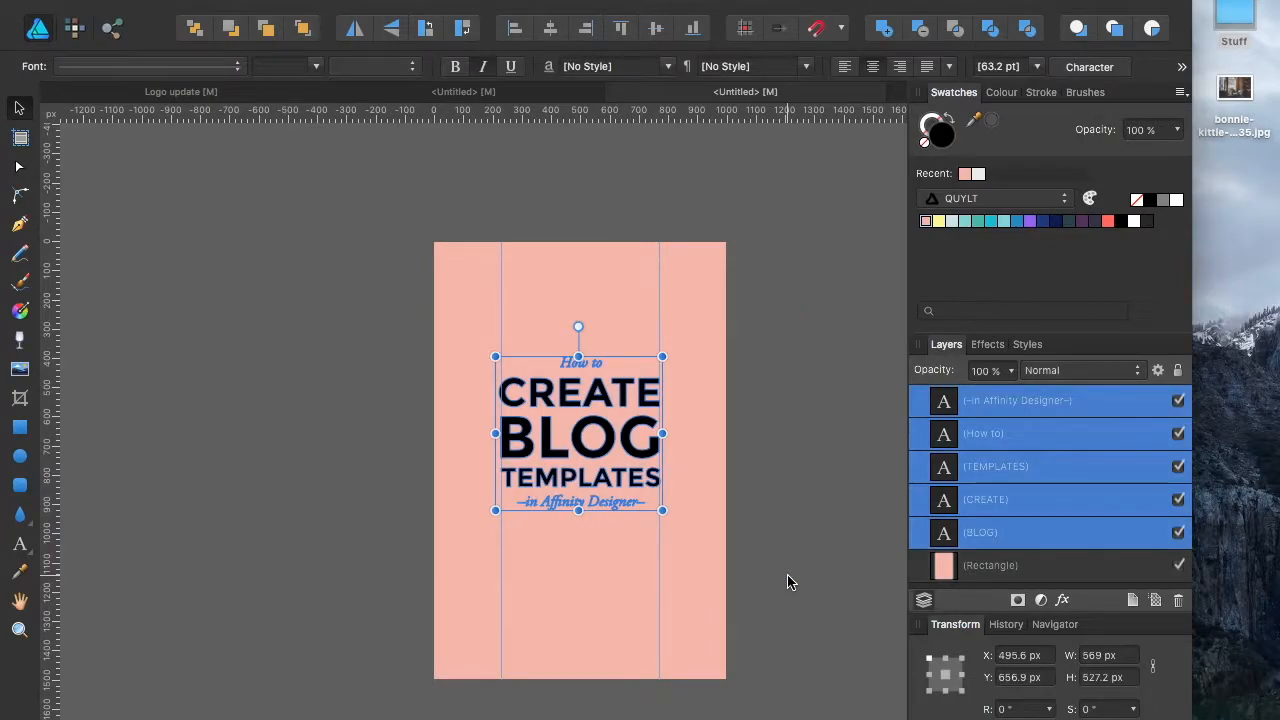
pyautogui.press('super+g')
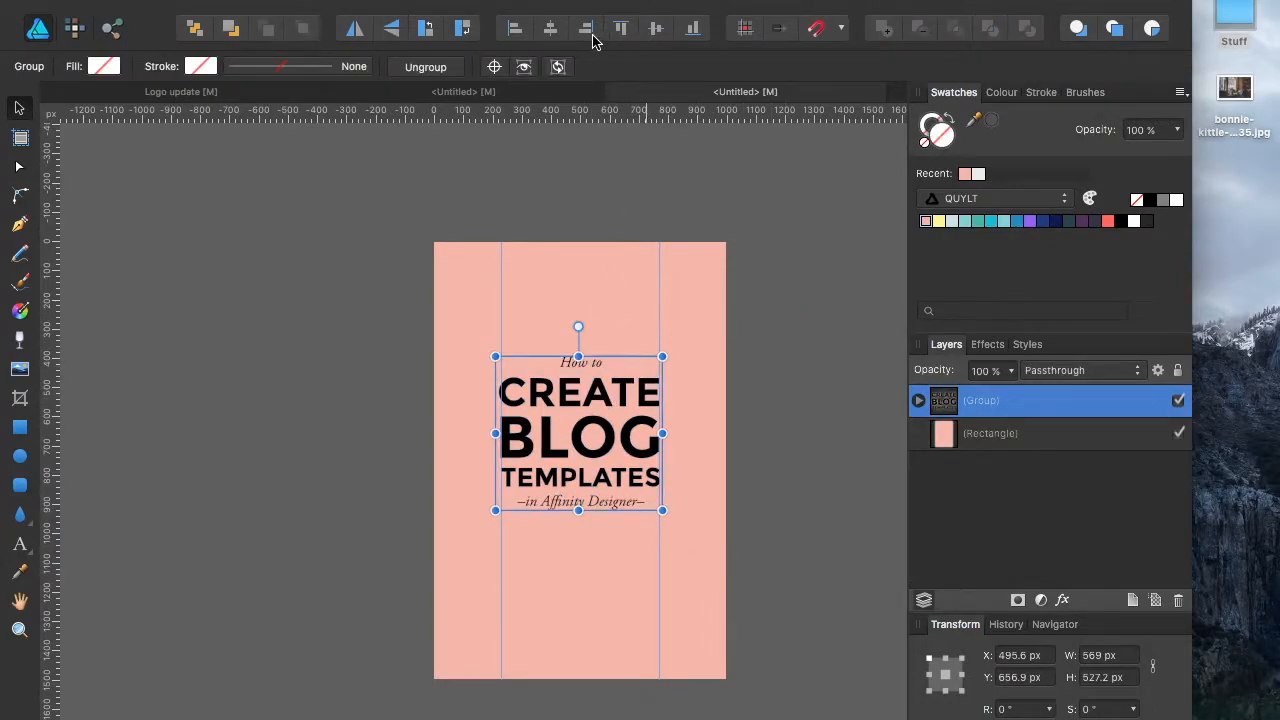
pyautogui.click(652, 33)
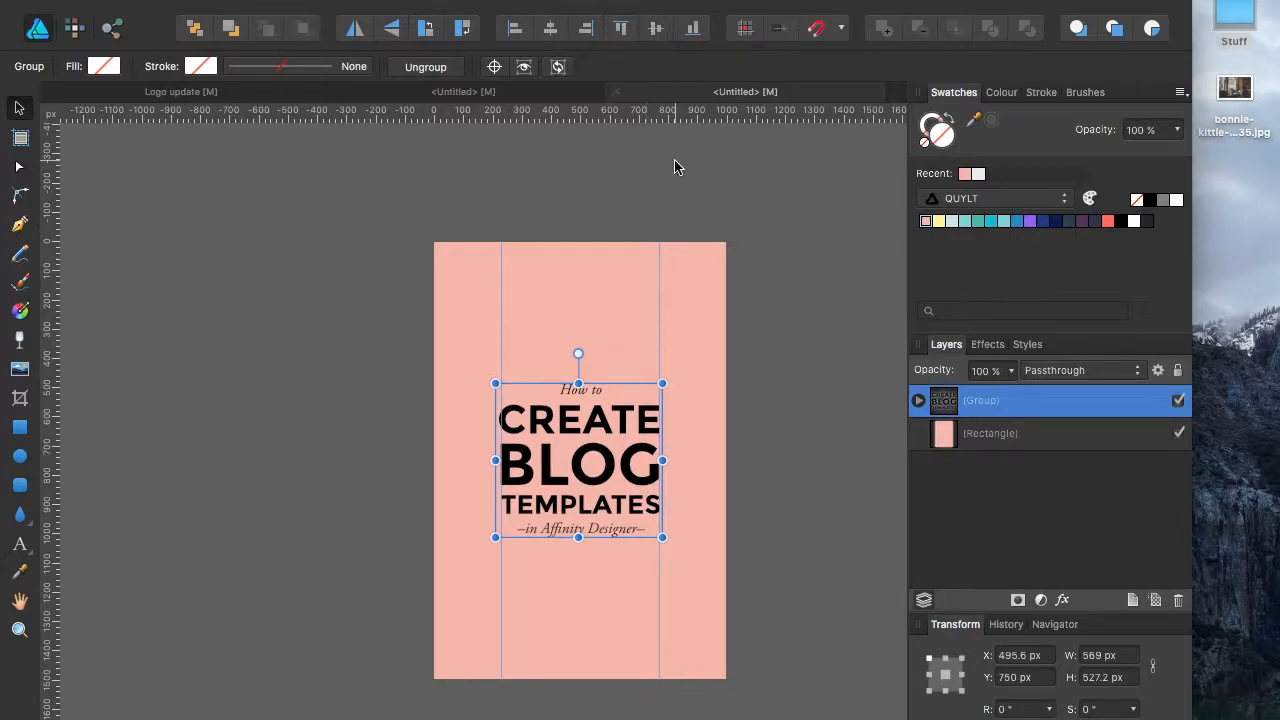
pyautogui.click(786, 414)
pyautogui.scroll(-3, 690, 554)
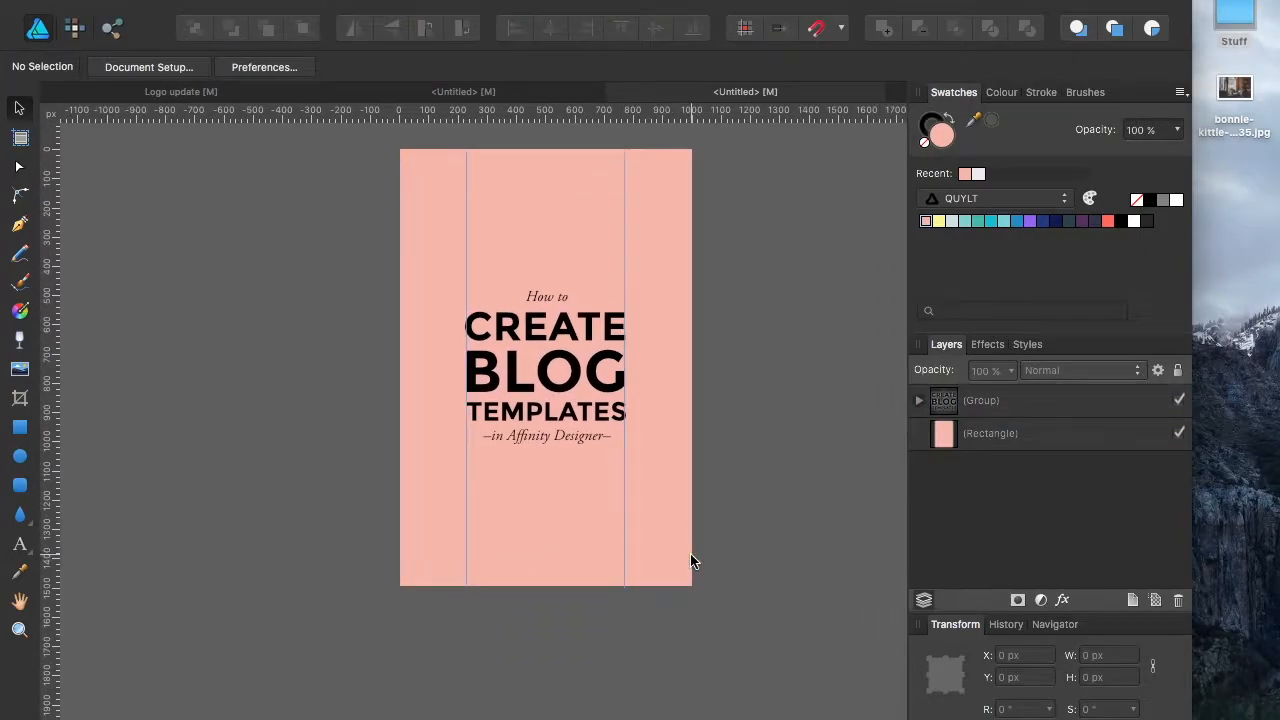
pyautogui.scroll(3, 690, 554)
pyautogui.scroll(3, 692, 555)
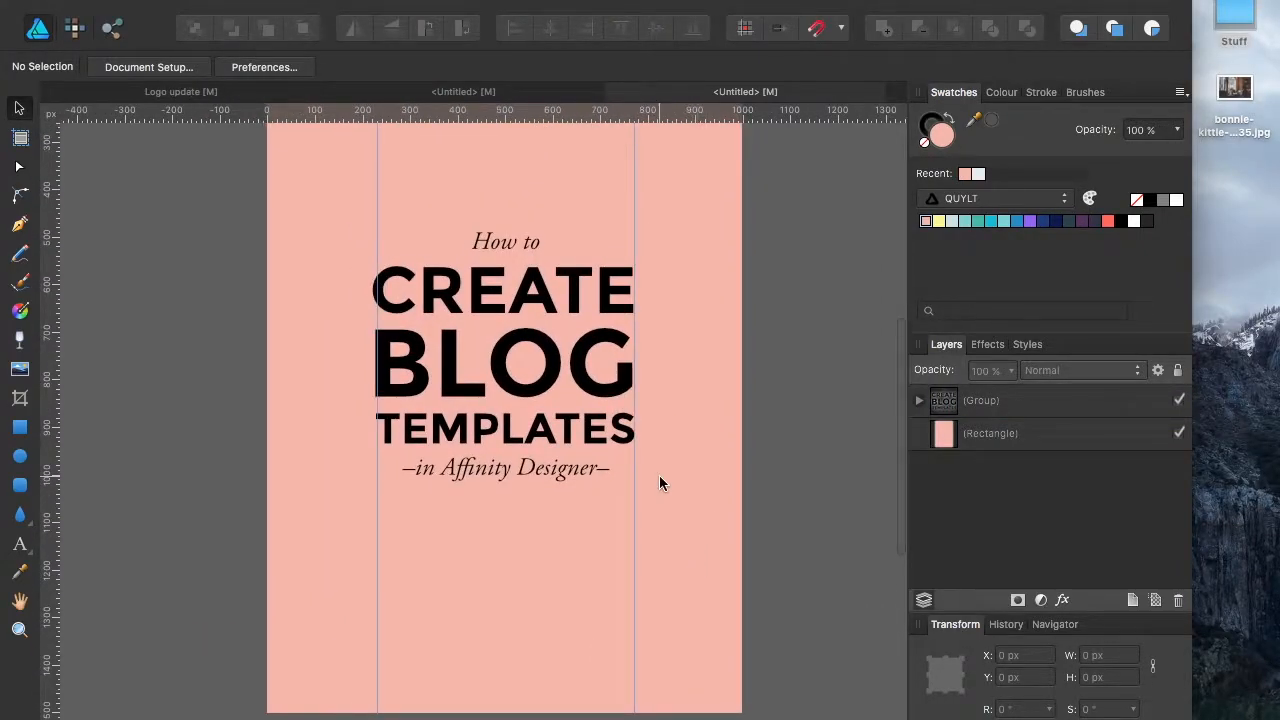
pyautogui.scroll(-3, 663, 525)
pyautogui.scroll(-2, 663, 525)
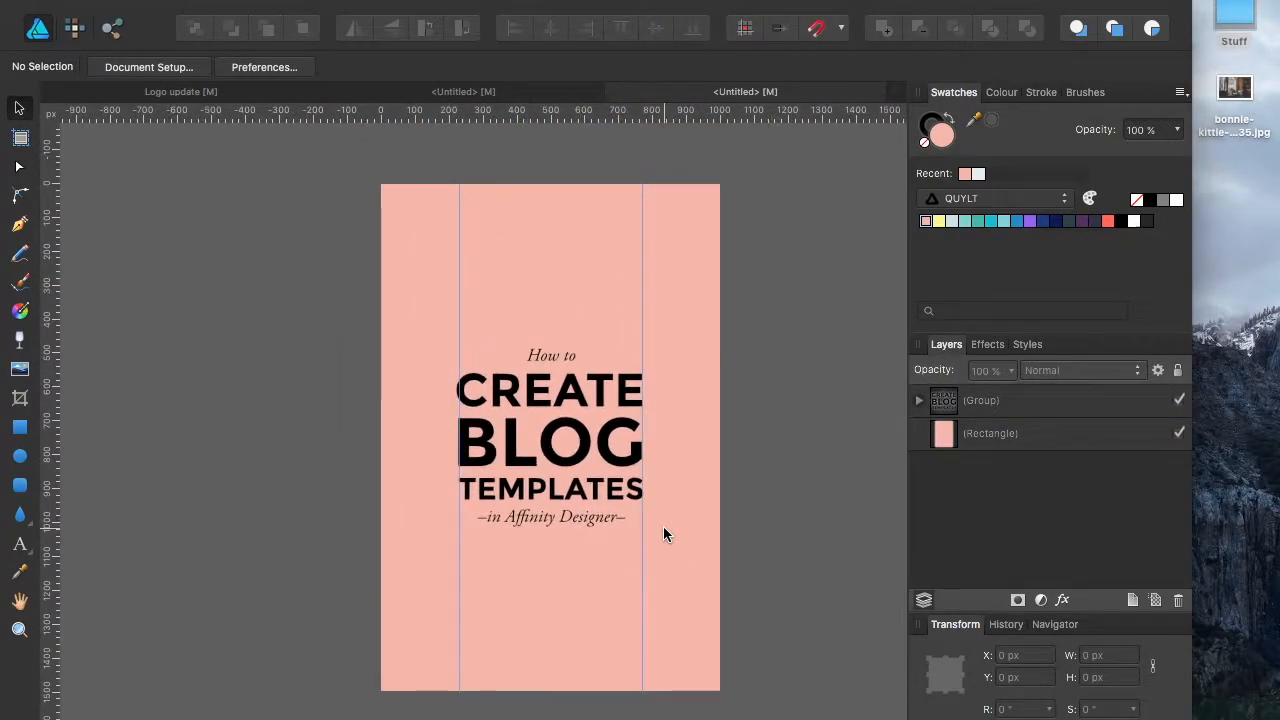
# Copy the QUYLT wordmark from the document with the transparent background and paste it into the pink graphic.
pyautogui.click(415, 93)
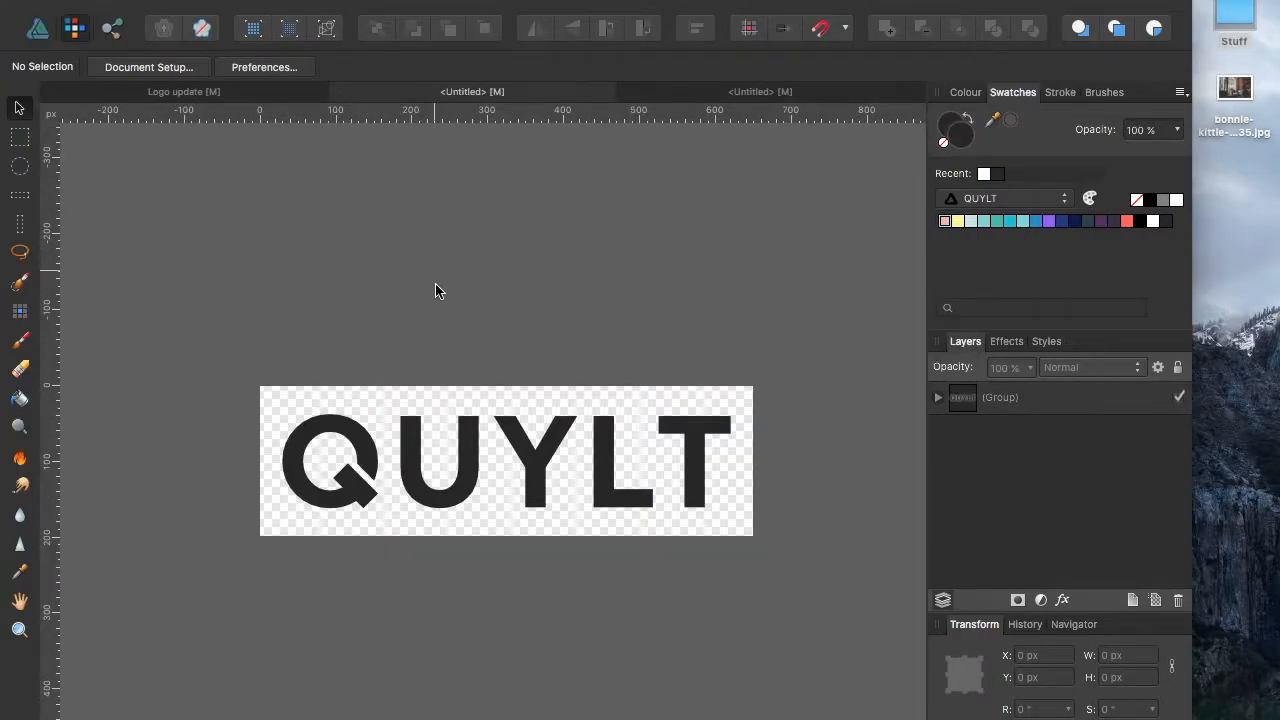
pyautogui.click(465, 466)
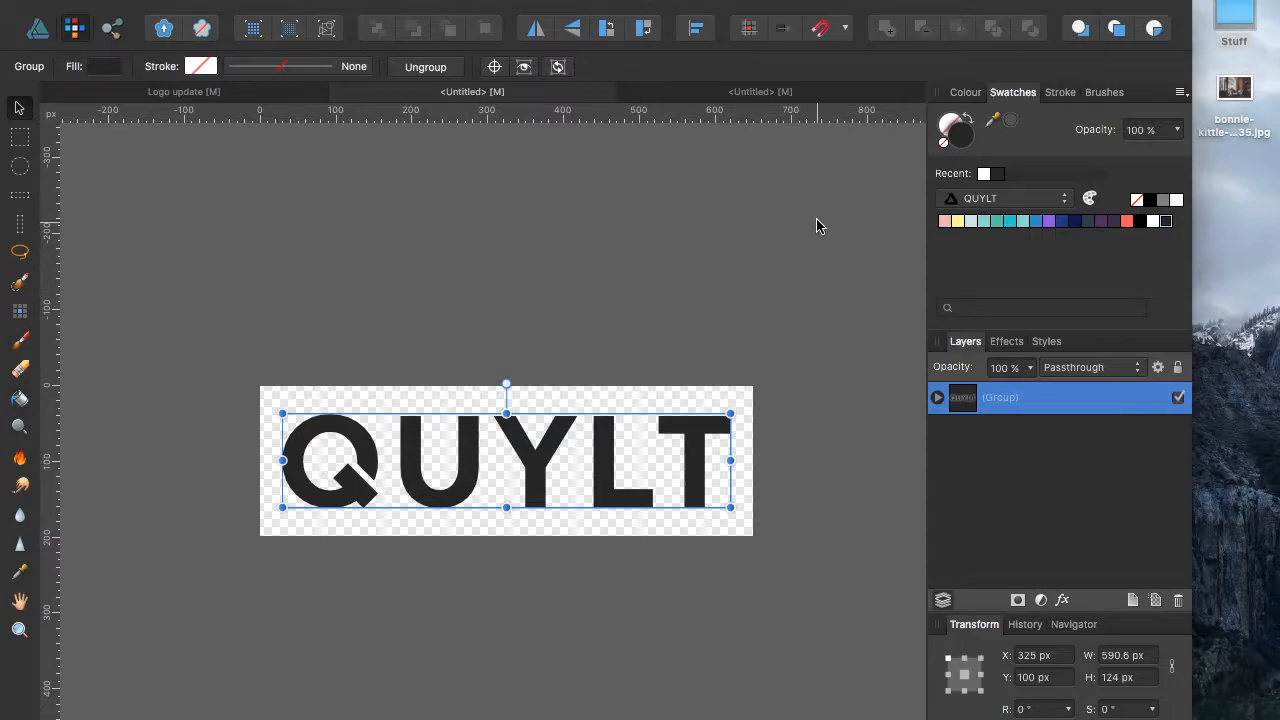
pyautogui.click(762, 95)
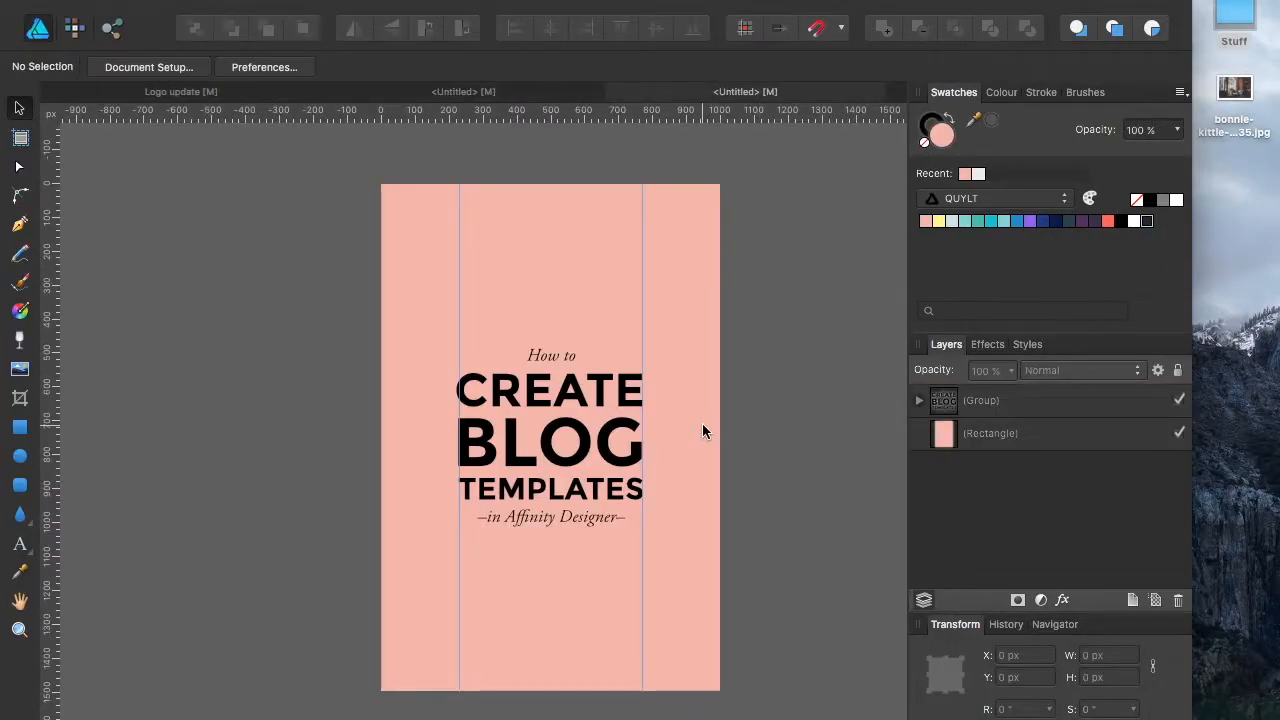
pyautogui.press('super+v')
# Place the QUYLT wordmark in the page's lower-right corner and shrink it to about 289 px wide.
pyautogui.moveTo(505, 217); pyautogui.dragTo(627, 652)
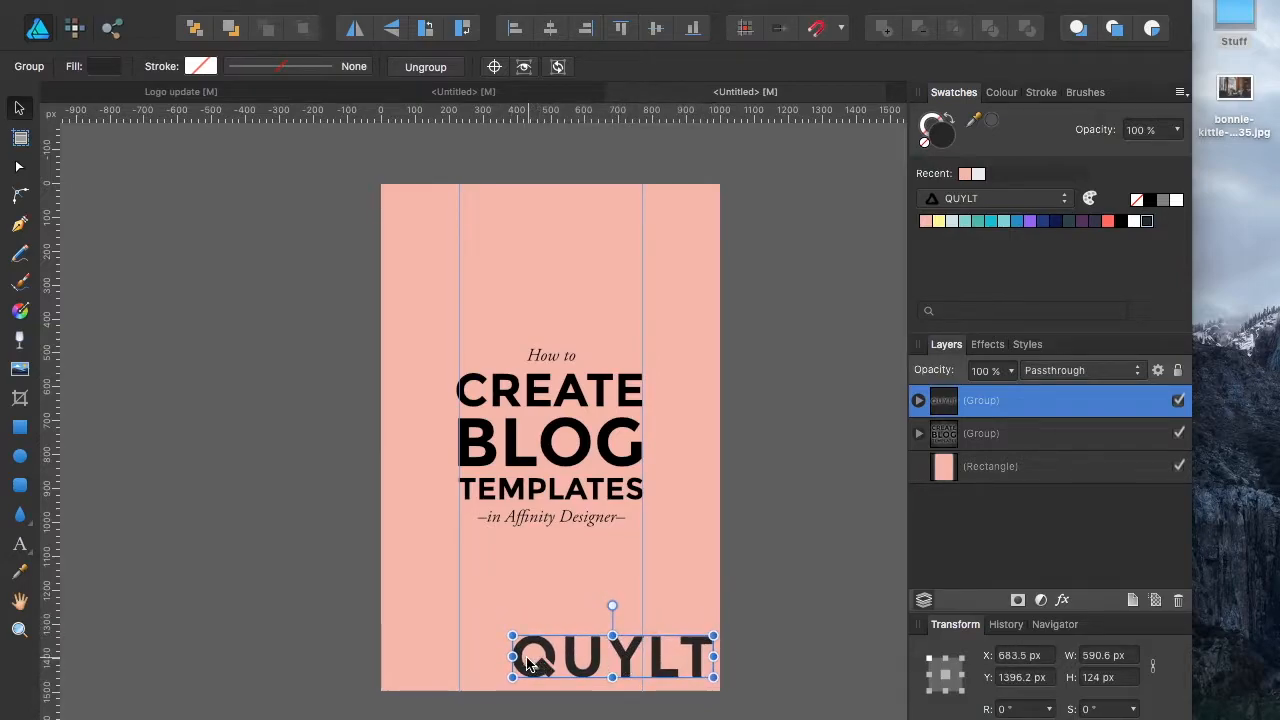
pyautogui.moveTo(513, 657); pyautogui.dragTo(675, 666)
pyautogui.click(687, 657)
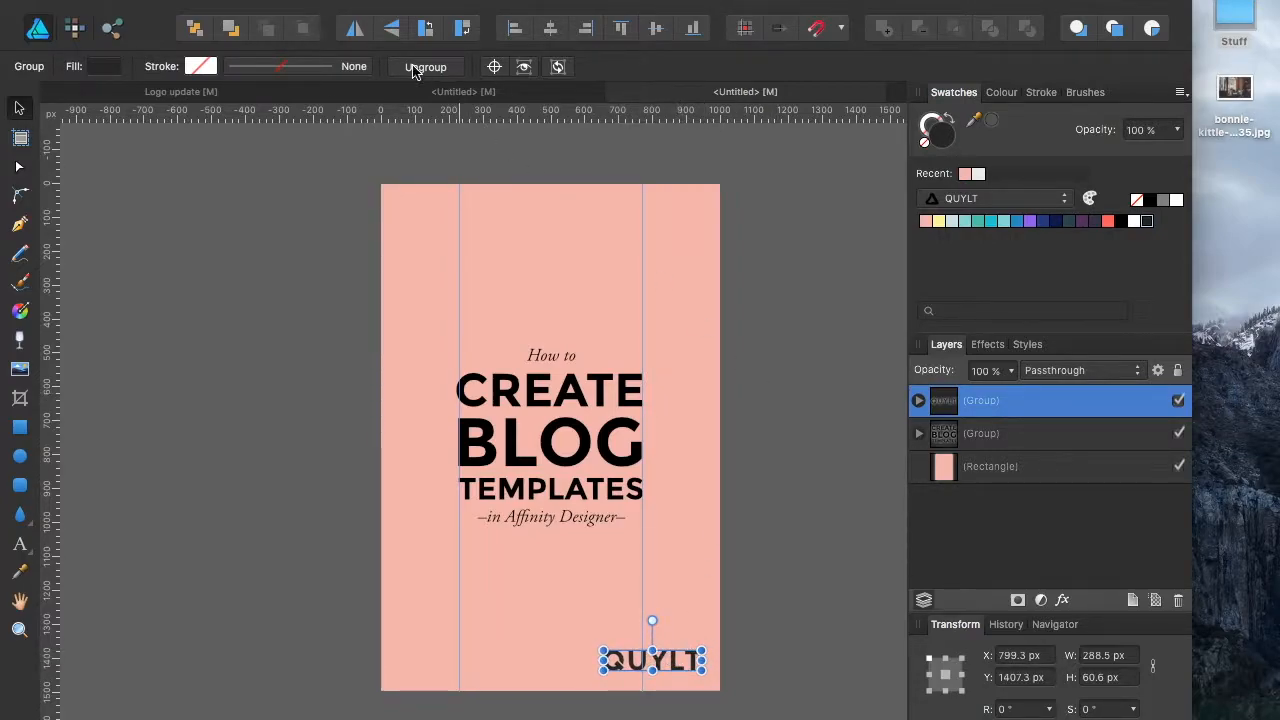
pyautogui.click(266, 92)
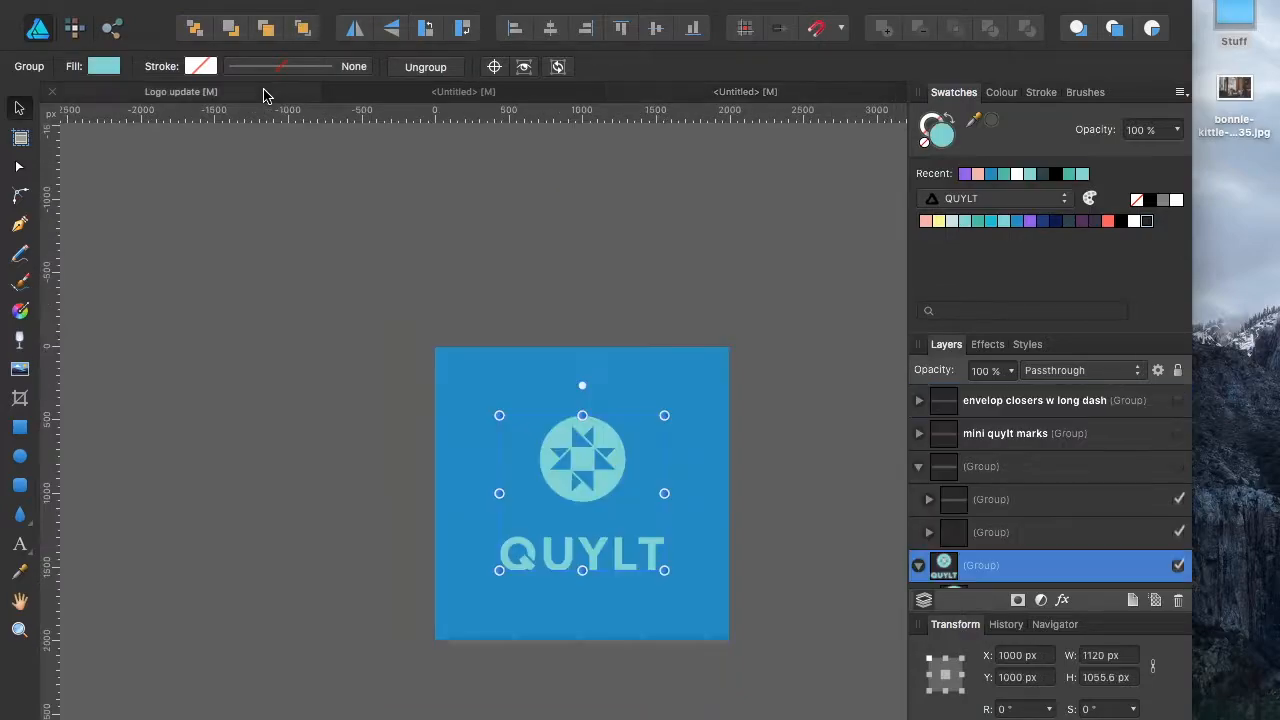
pyautogui.click(480, 92)
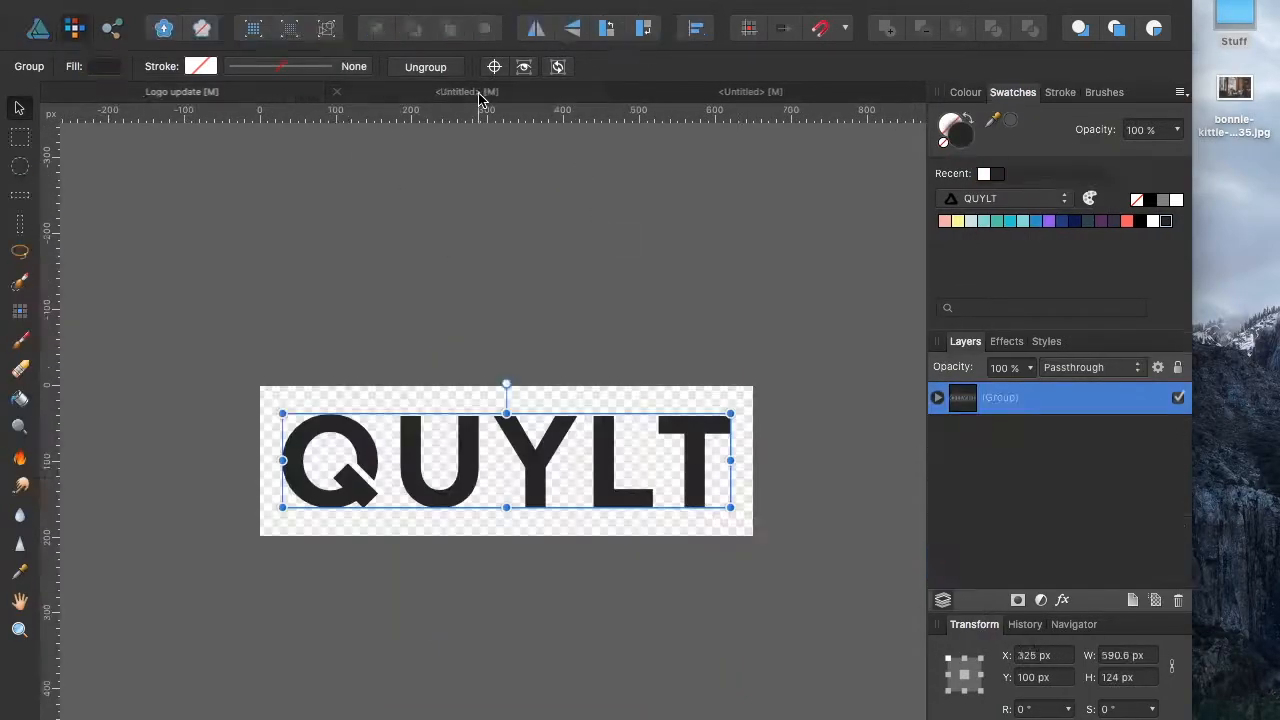
pyautogui.click(682, 95)
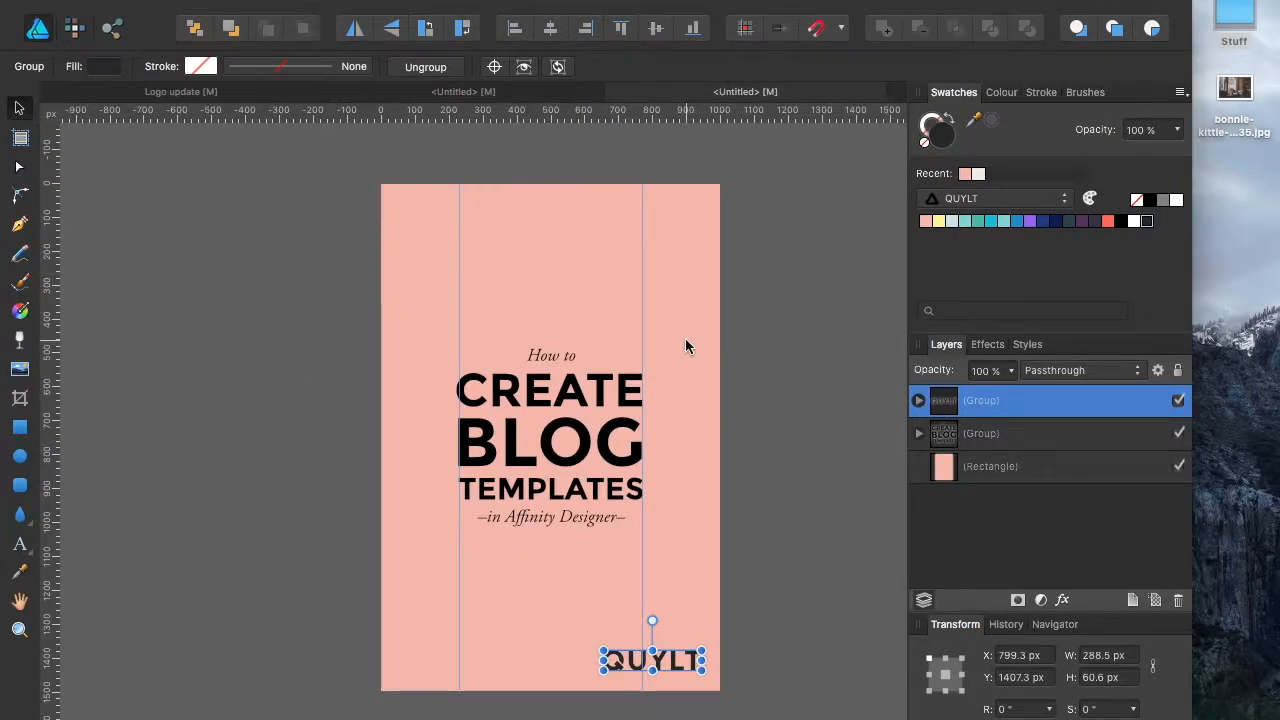
pyautogui.click(572, 146)
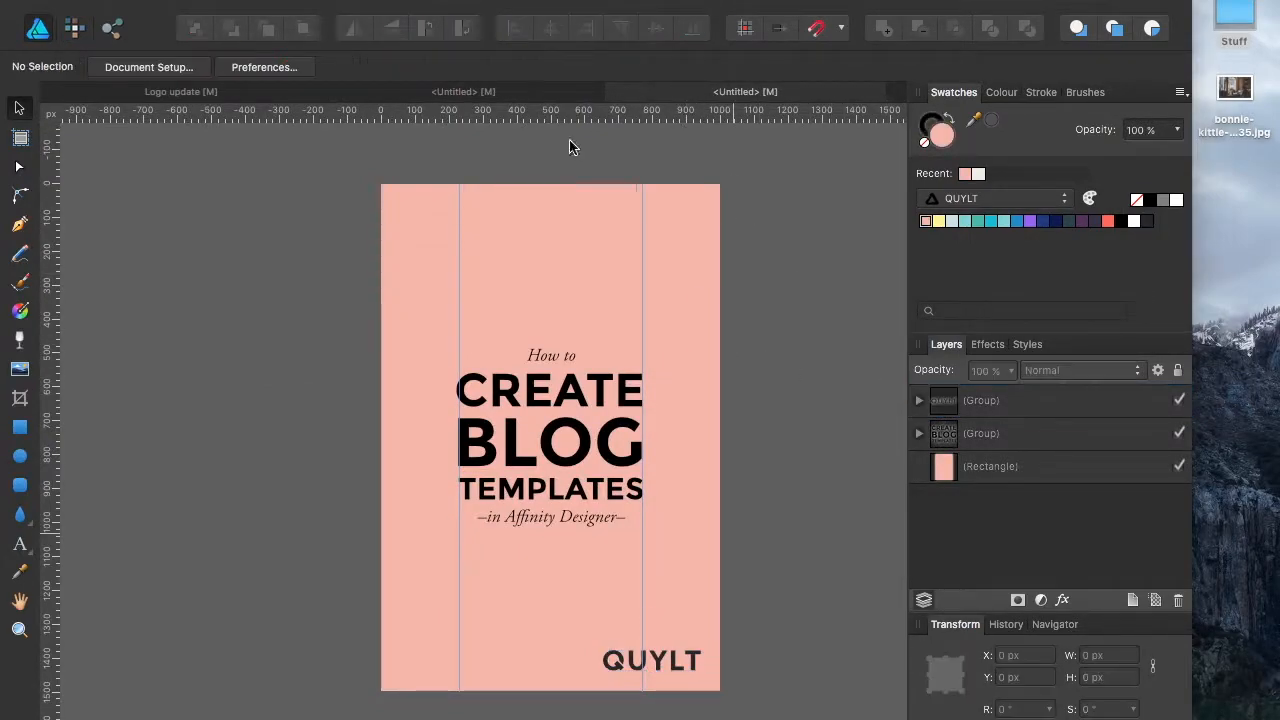
# Copy the "mini quylt marks" band from the Logo update document and paste it into the pink graphic.
pyautogui.click(243, 92)
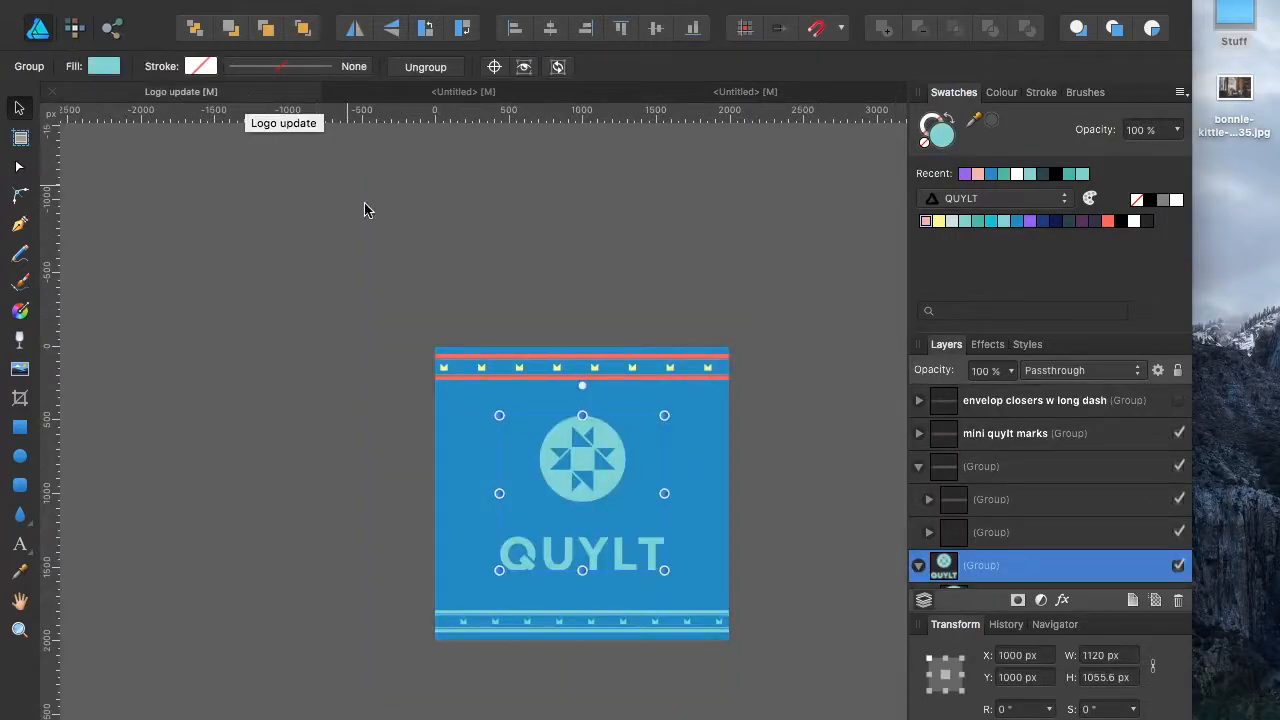
pyautogui.click(515, 368)
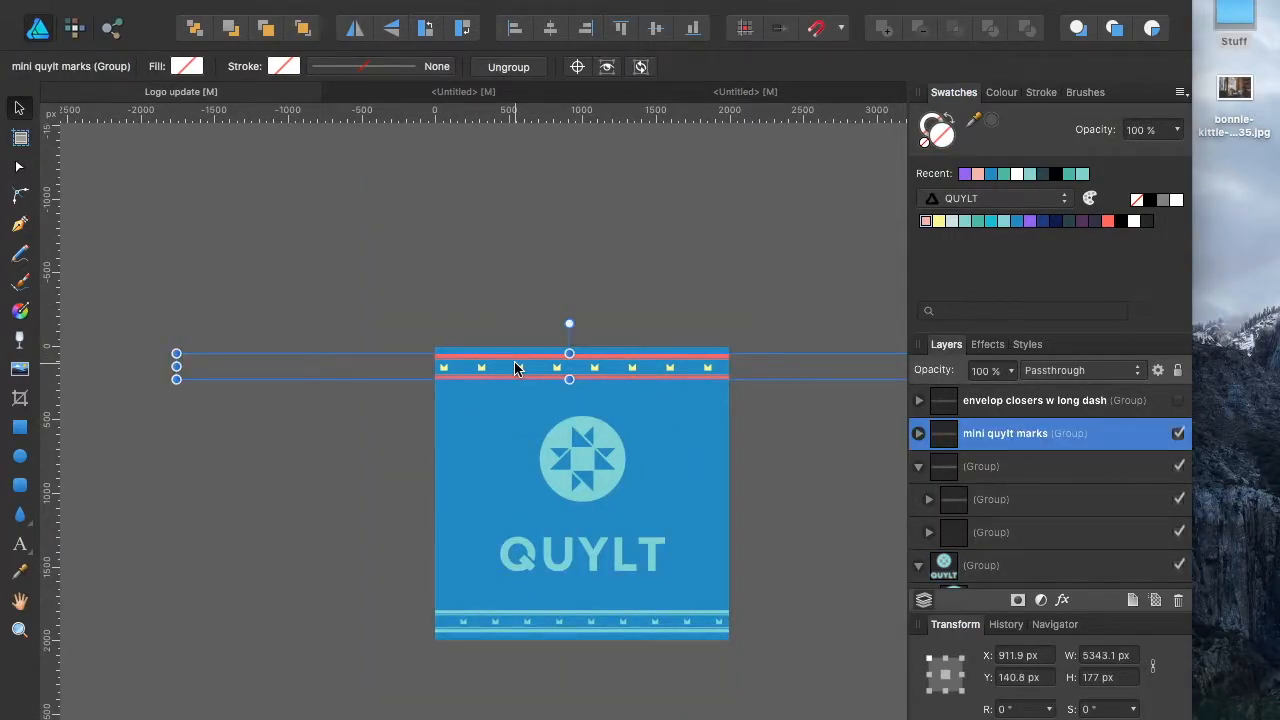
pyautogui.click(778, 95)
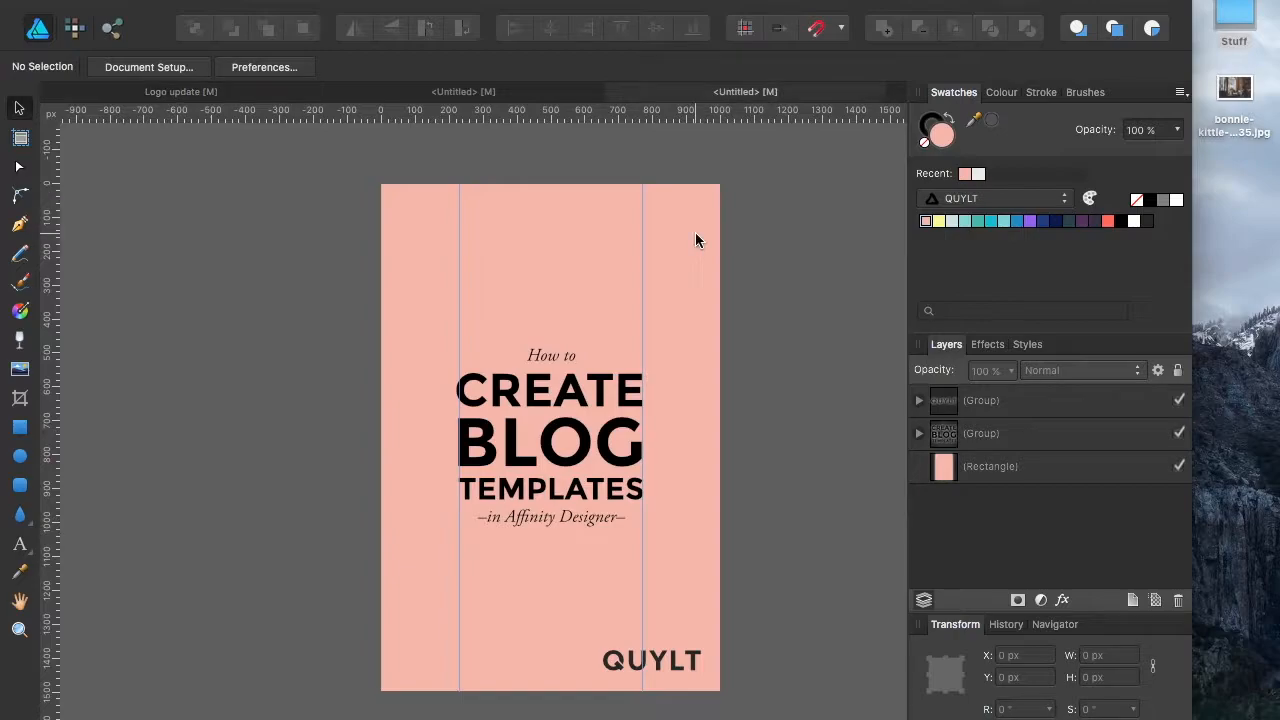
pyautogui.hotkey('ctrl', 'v')
# Scale the pasted band to about 2576 px wide and position it across the upper part of the page.
pyautogui.moveTo(690, 260); pyautogui.dragTo(692, 231)
pyautogui.moveTo(590, 218); pyautogui.dragTo(444, 232)
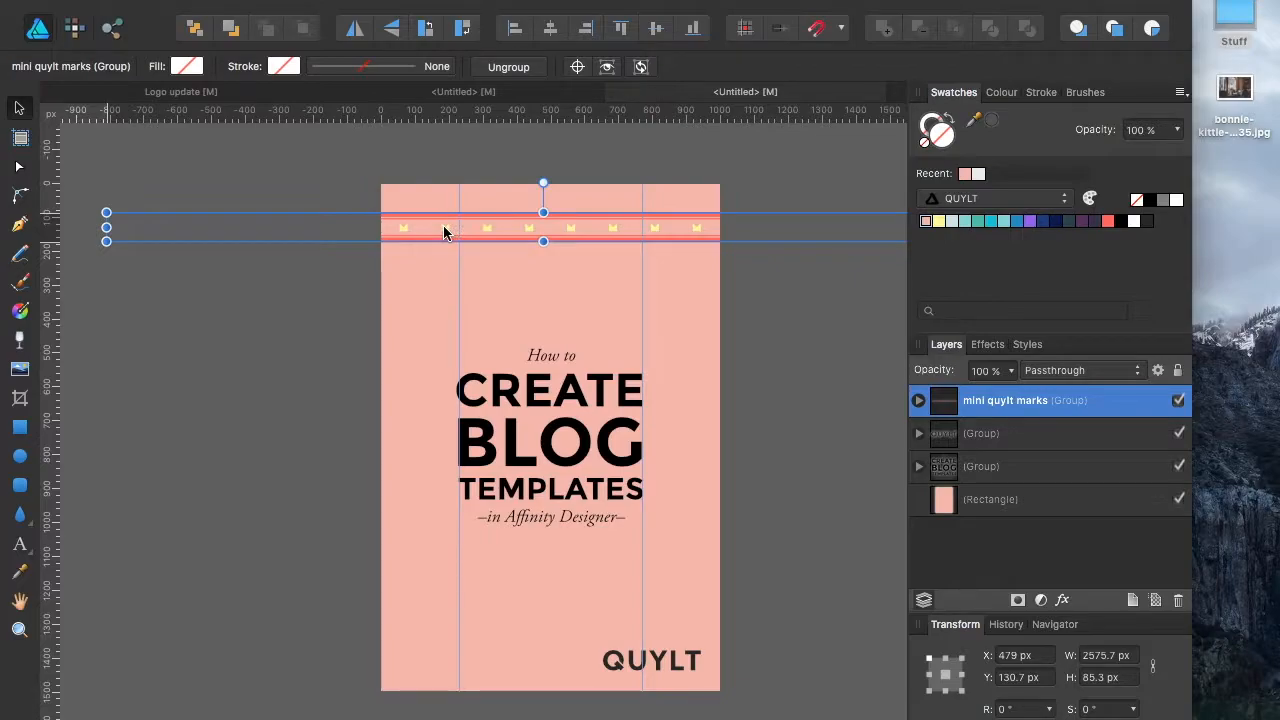
pyautogui.click(854, 383)
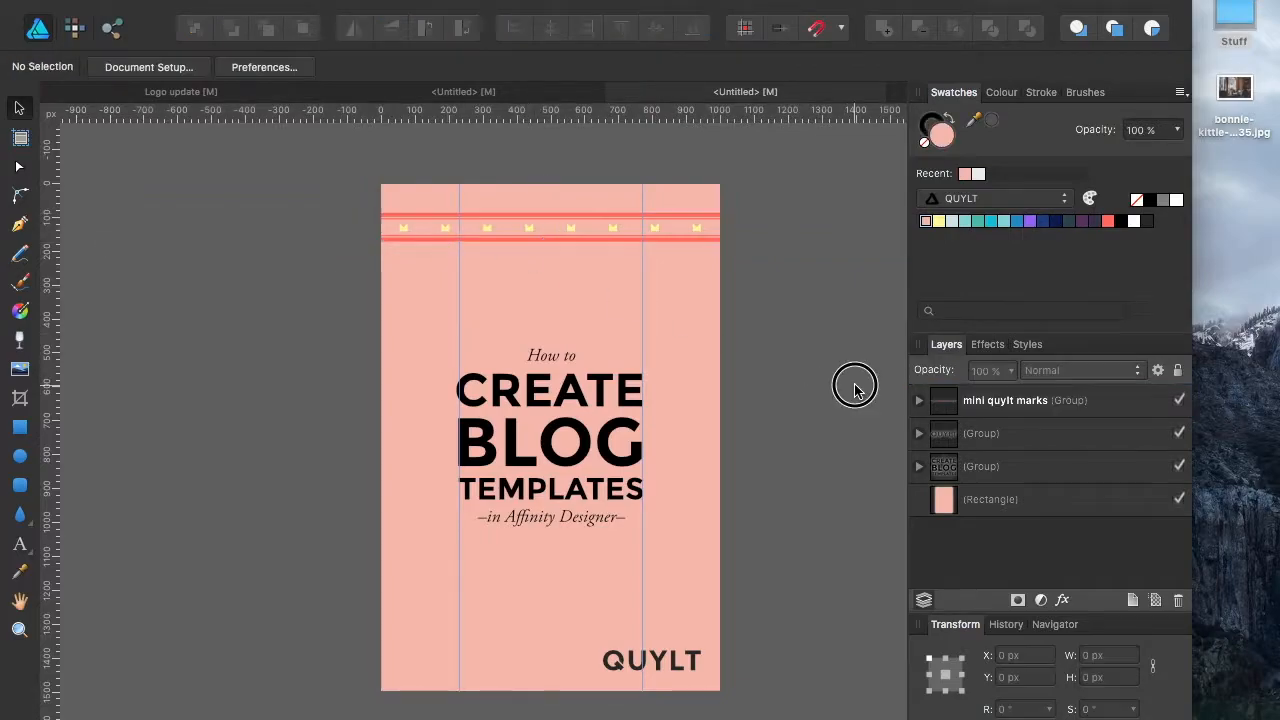
# Recolour the grouped blog title with the recent off-white swatch.
pyautogui.click(609, 452)
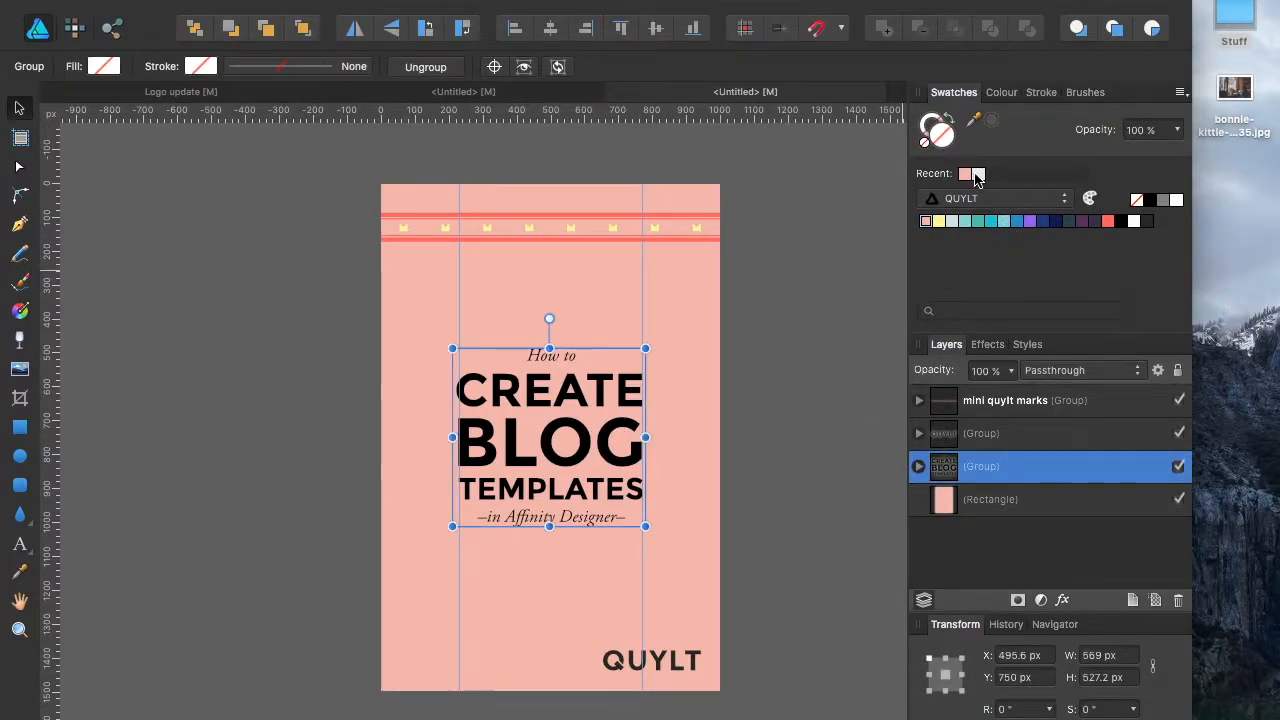
pyautogui.click(977, 175)
pyautogui.click(773, 385)
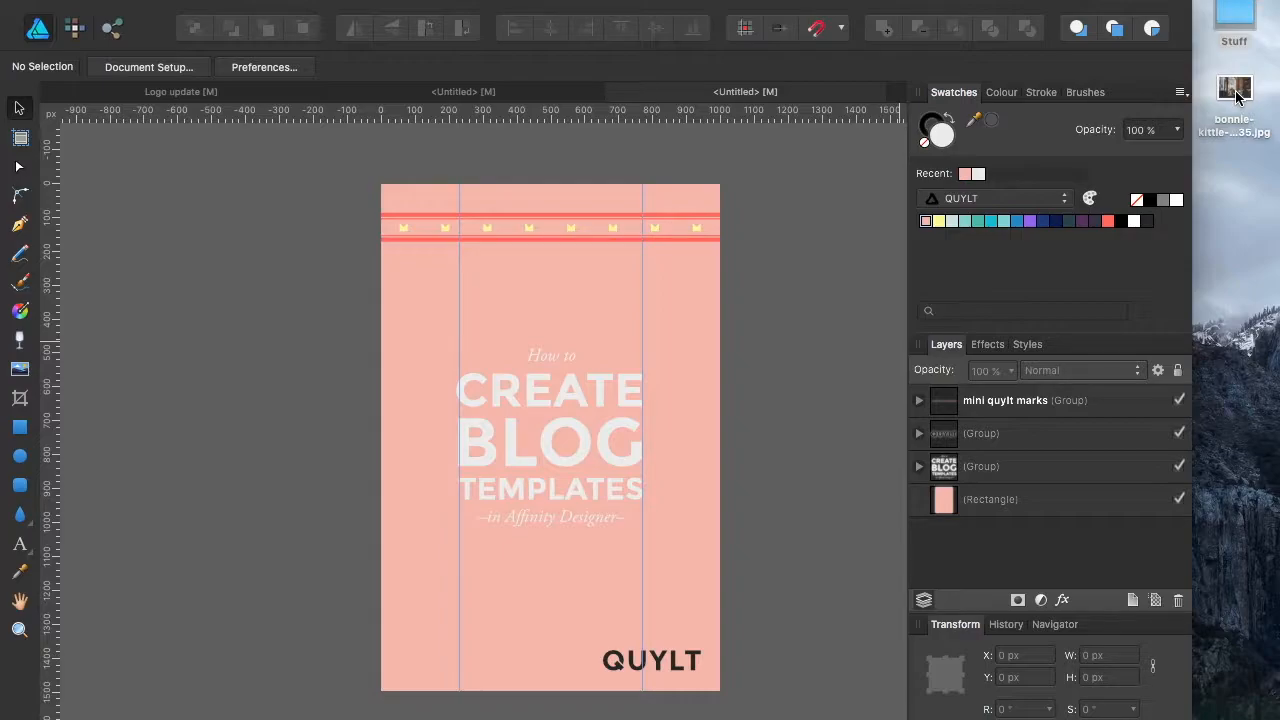
# Place the JPG photo from the desktop, scale it to about 2669 px wide and position the woman with the laptop within the page.
pyautogui.moveTo(1237, 93); pyautogui.dragTo(564, 326)
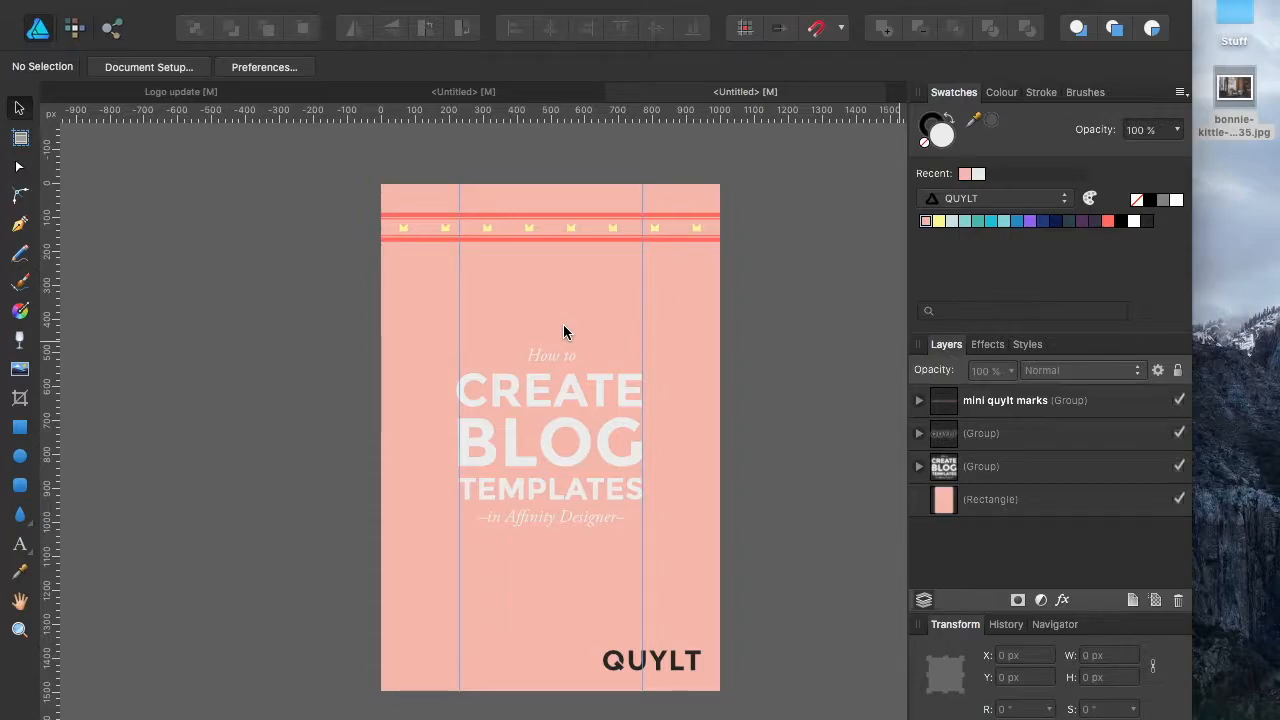
pyautogui.scroll(-2, 551, 335)
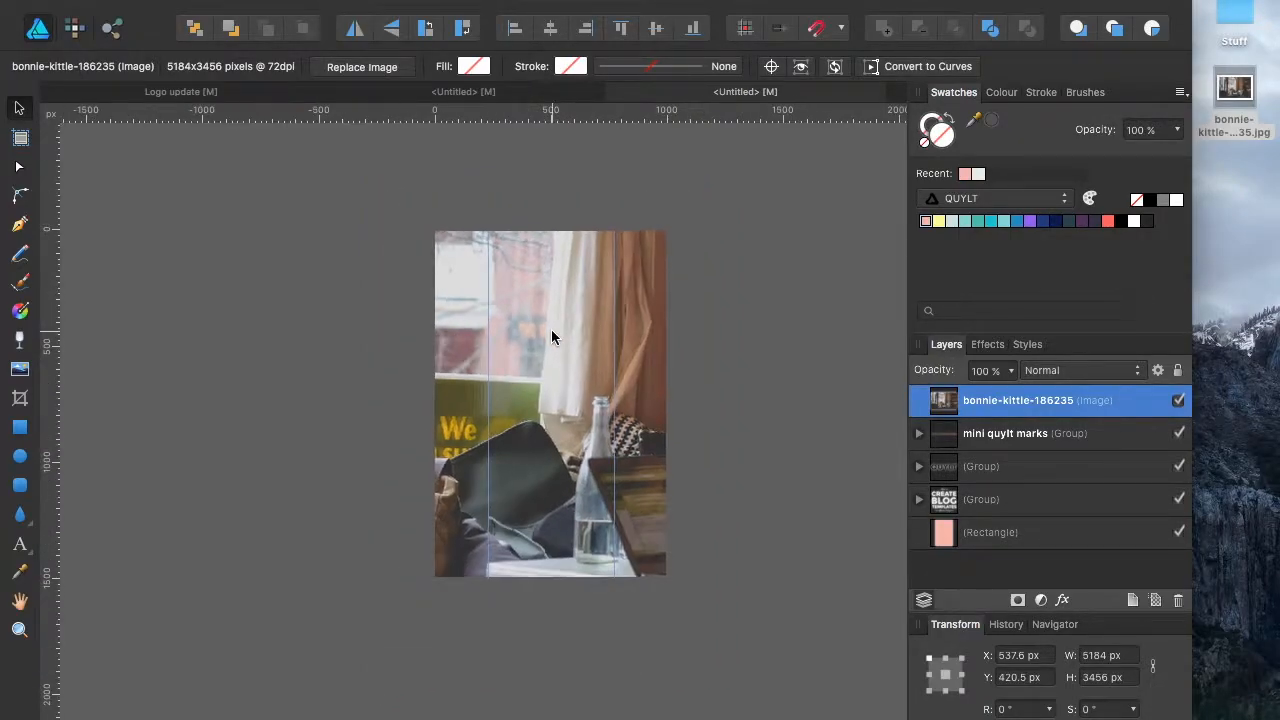
pyautogui.scroll(-3, 551, 337)
pyautogui.moveTo(553, 177); pyautogui.dragTo(549, 309)
pyautogui.moveTo(549, 550); pyautogui.dragTo(549, 499)
pyautogui.scroll(2, 545, 489)
pyautogui.scroll(2, 560, 440)
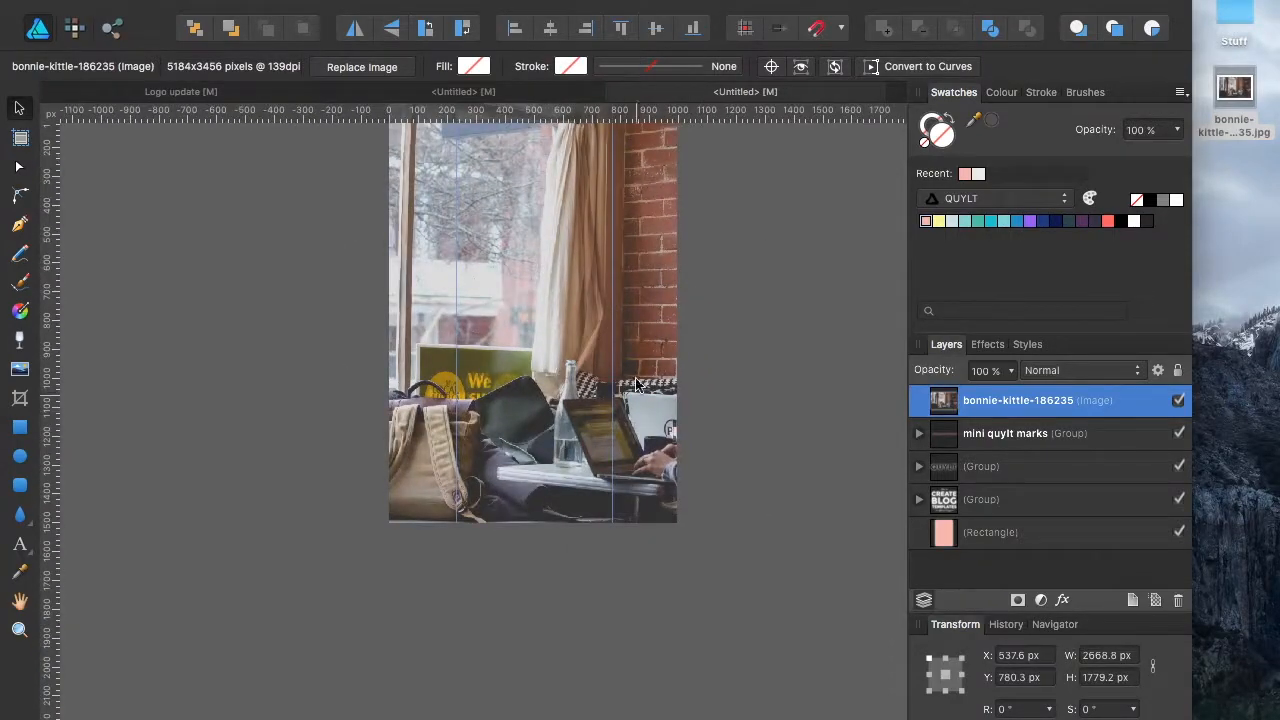
pyautogui.moveTo(720, 391); pyautogui.dragTo(620, 372)
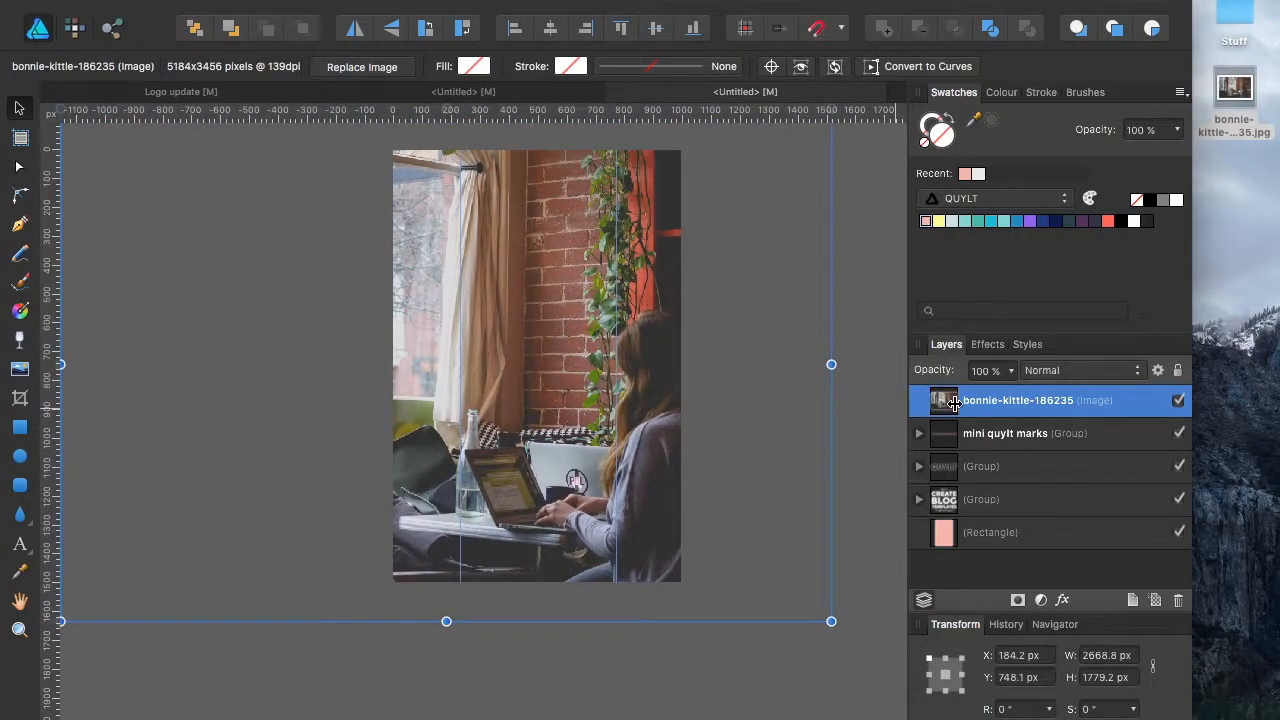
# Move the photo to the bottom of the layer stack, beneath the pink rectangle.
pyautogui.click(945, 398)
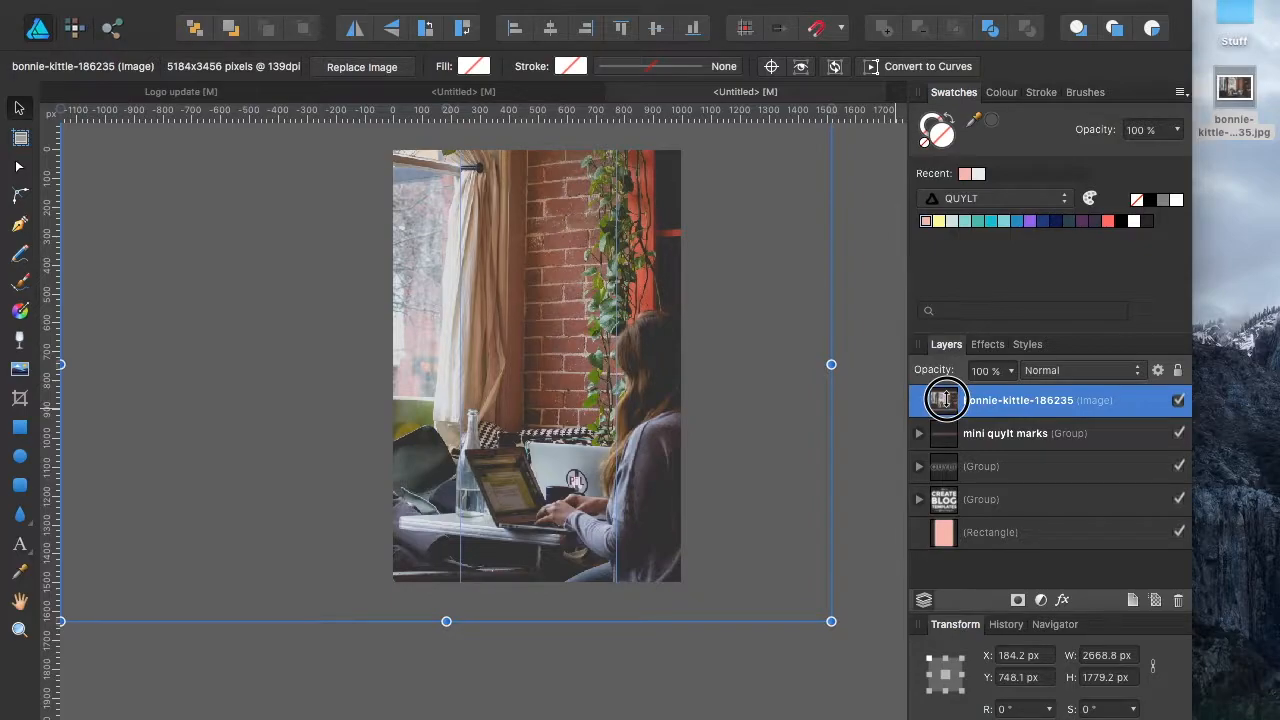
pyautogui.moveTo(945, 398); pyautogui.dragTo(924, 513)
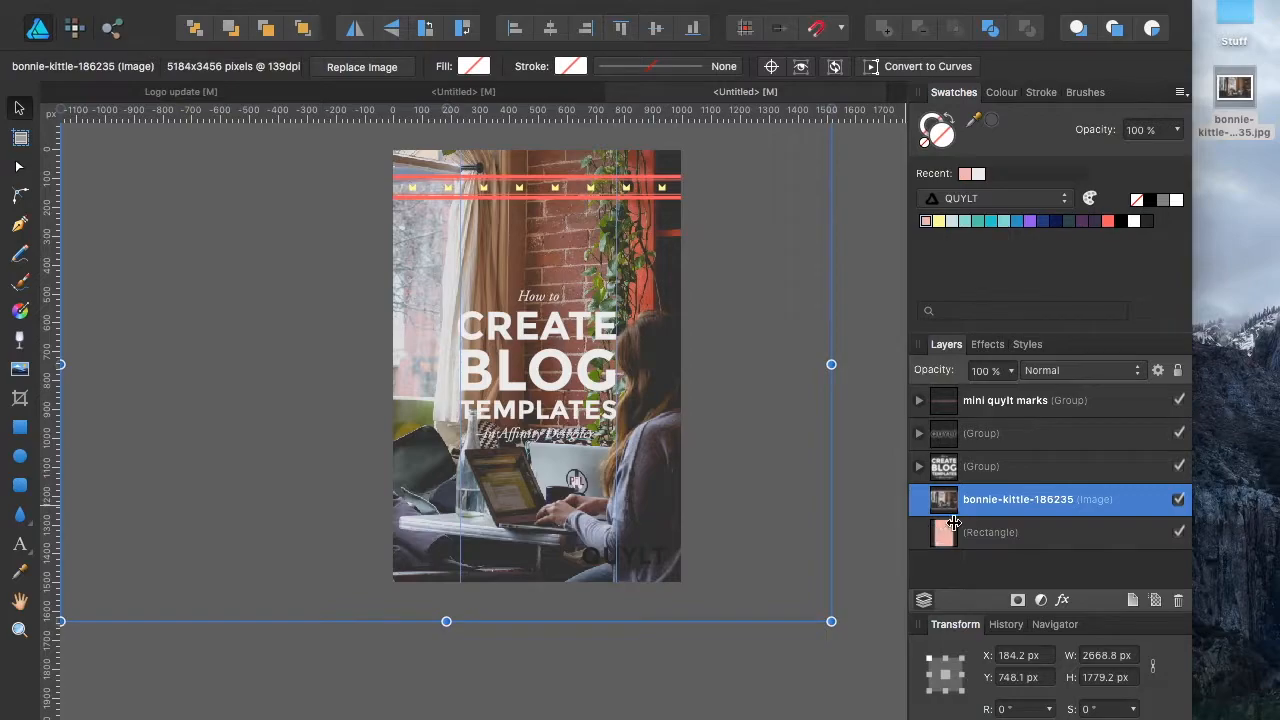
pyautogui.moveTo(946, 537); pyautogui.dragTo(930, 499)
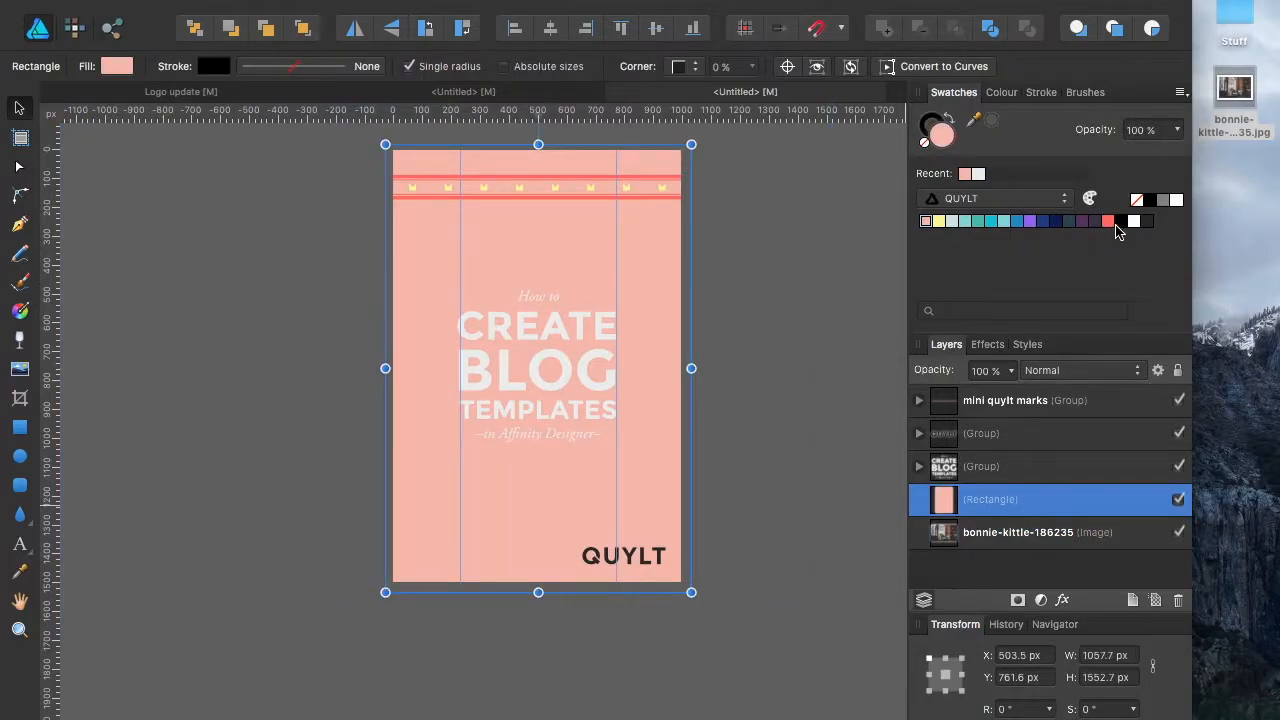
# Fill the background rectangle with black and lower its opacity to 39% as an overlay on the photo.
pyautogui.click(1121, 222)
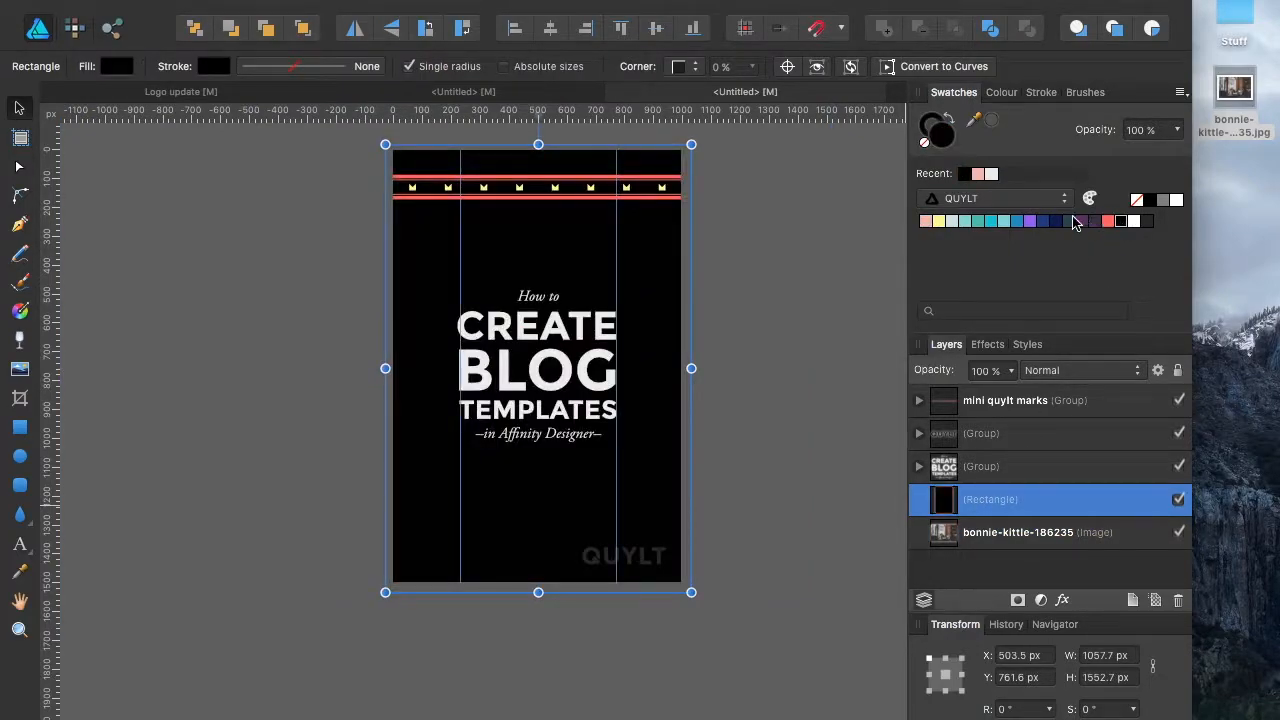
pyautogui.click(1012, 372)
pyautogui.moveTo(978, 402); pyautogui.dragTo(910, 397)
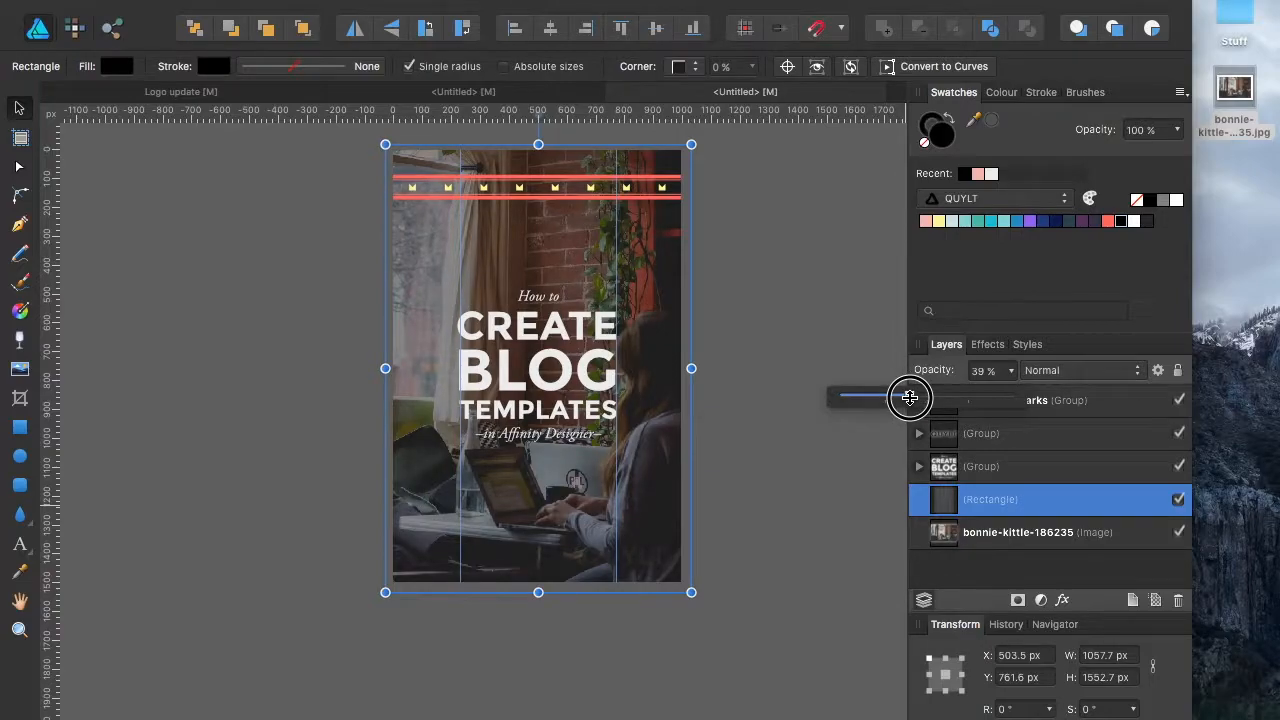
# Recolour the "mini quylt marks" band and the QUYLT wordmark white.
pyautogui.click(640, 200)
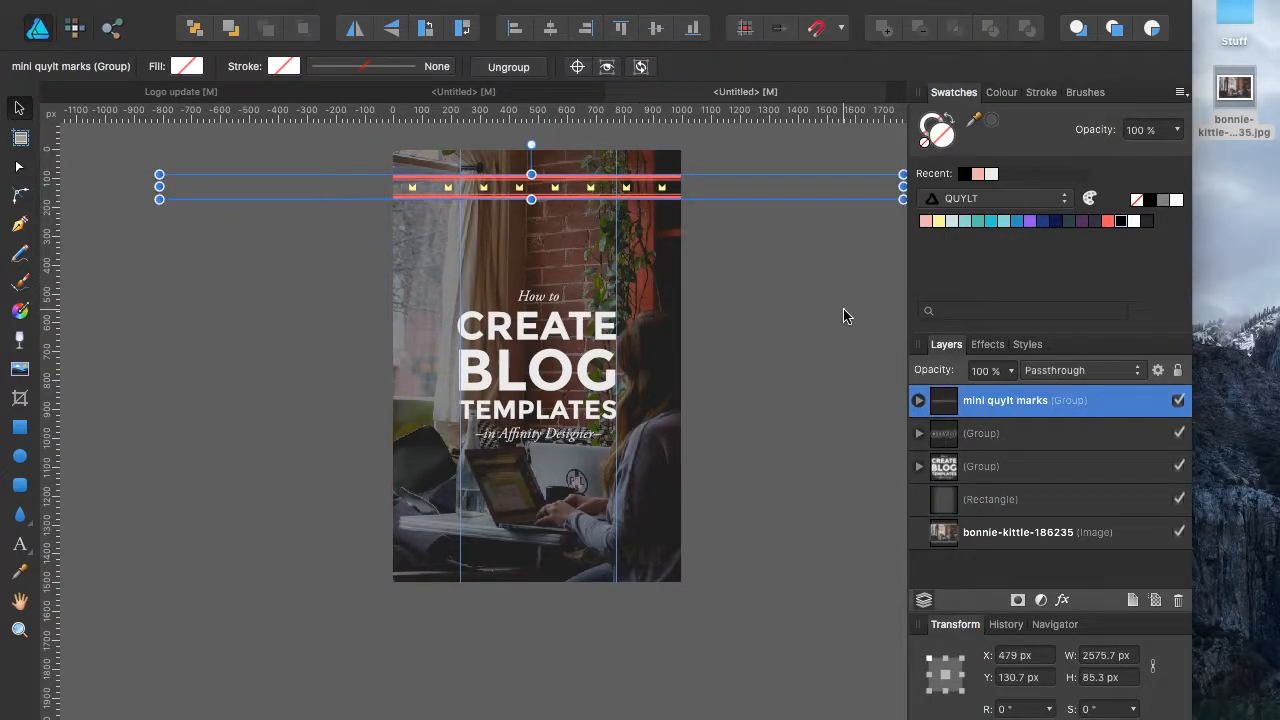
pyautogui.click(1134, 223)
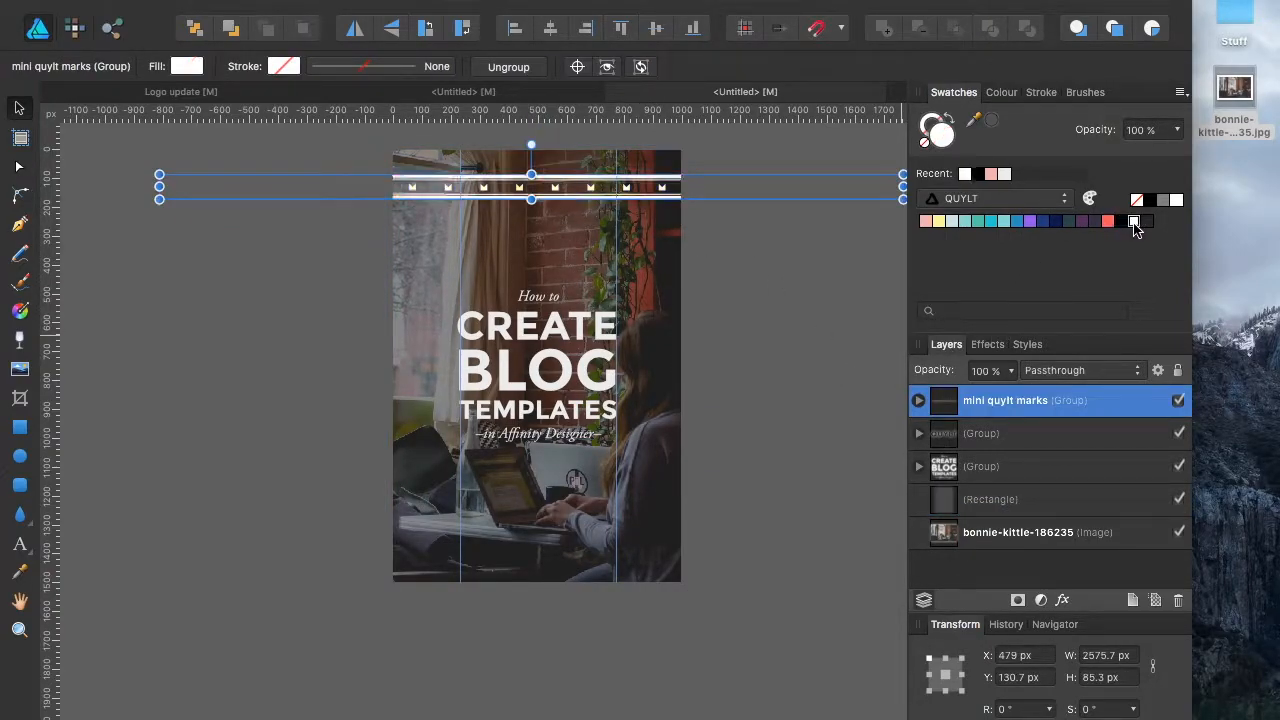
pyautogui.click(638, 563)
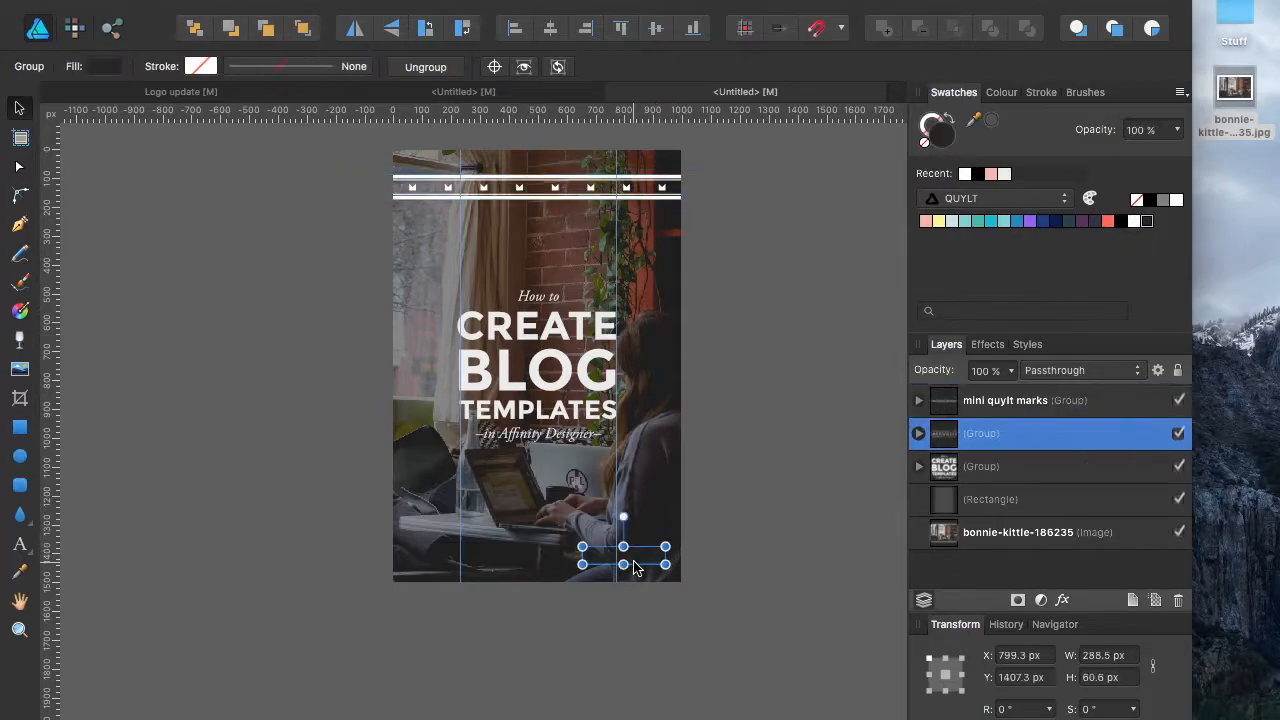
pyautogui.click(1134, 224)
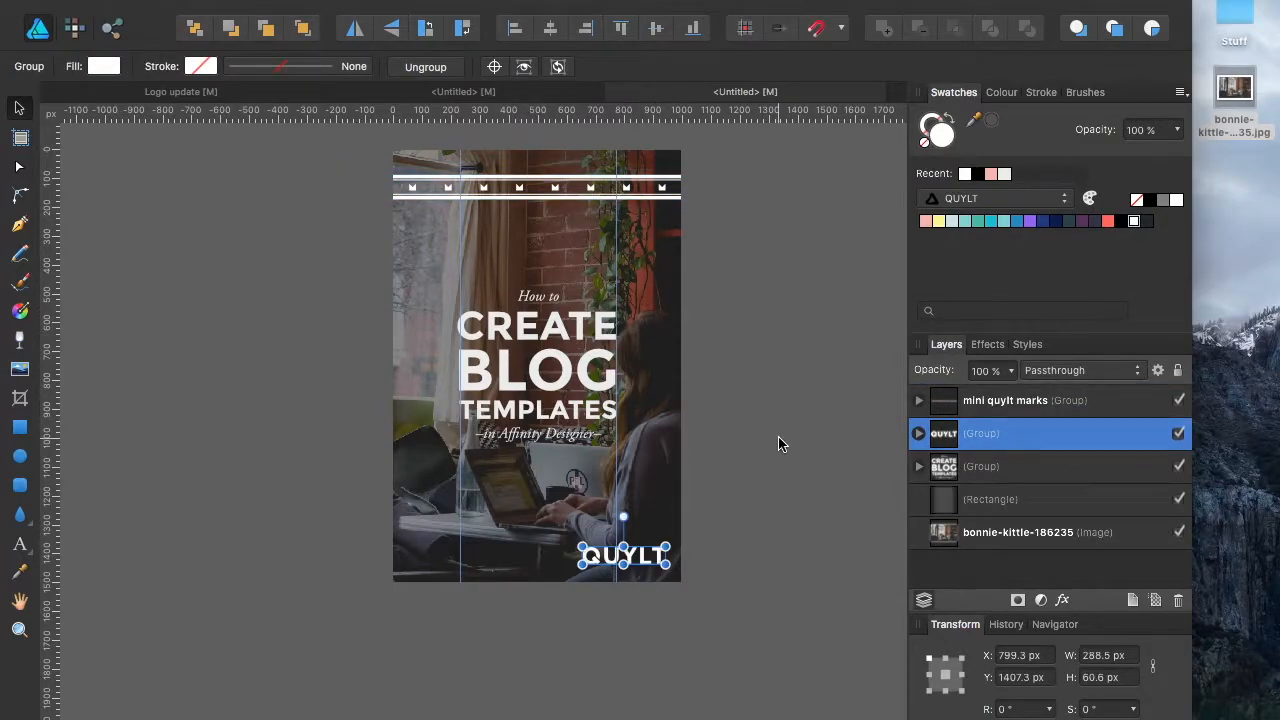
# Change the fill of the semi-transparent overlay rectangle to white and deselect it.
pyautogui.click(655, 403)
pyautogui.scroll(1, 755, 352)
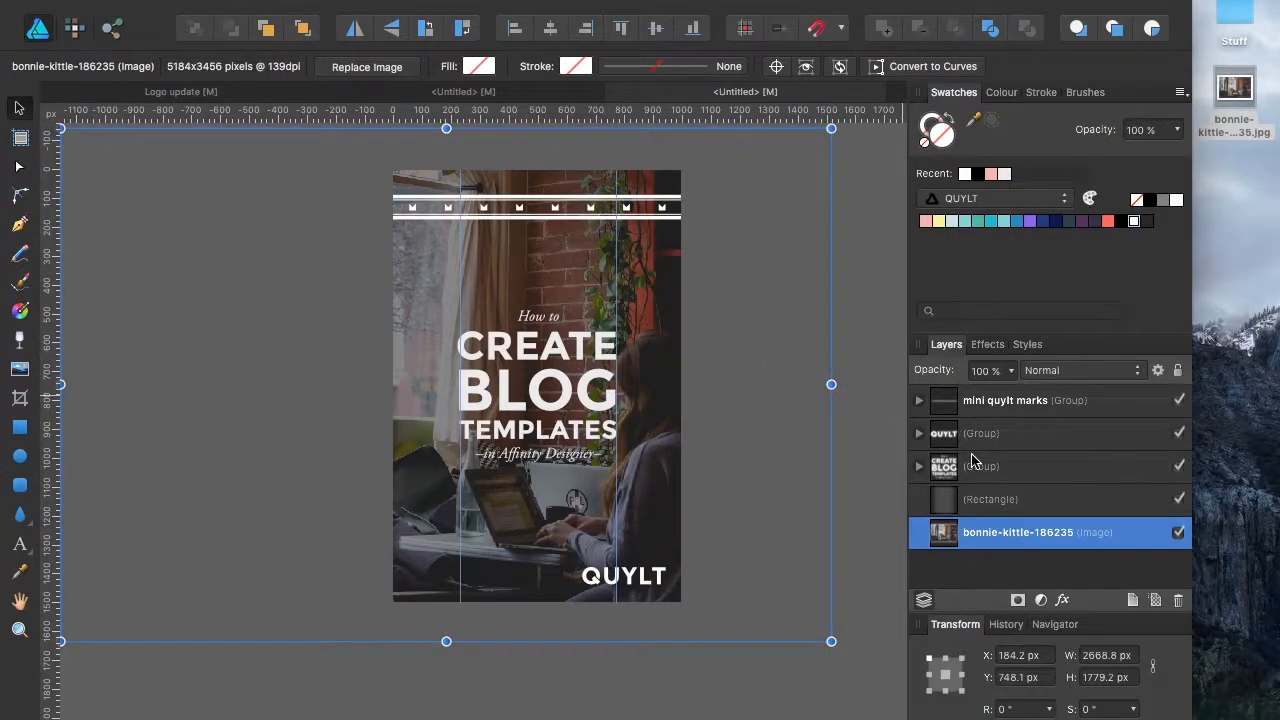
pyautogui.click(983, 500)
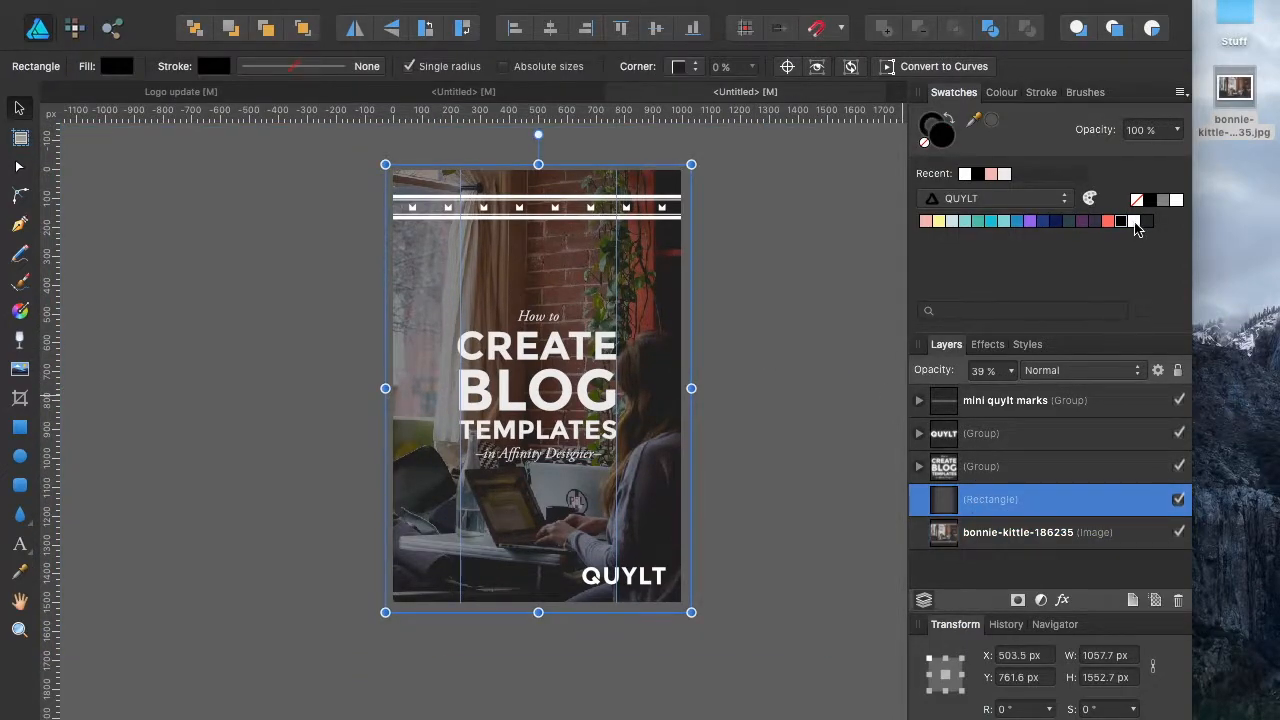
pyautogui.click(1134, 222)
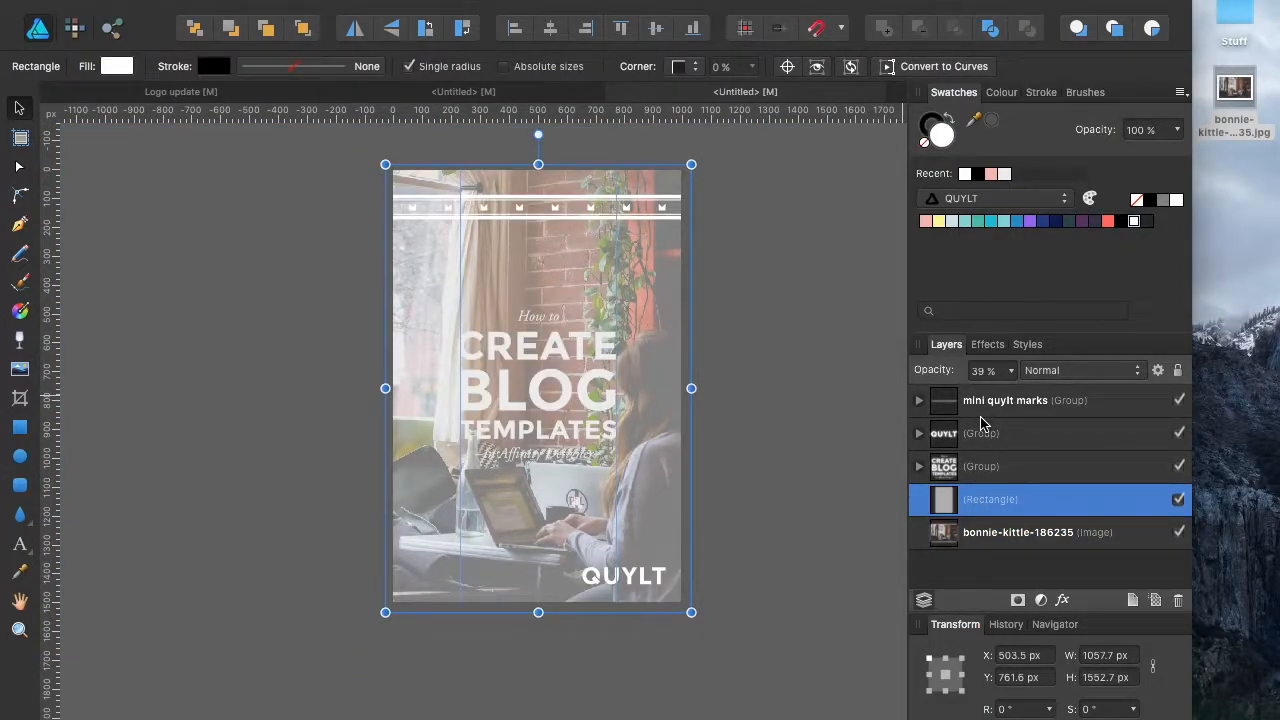
pyautogui.click(1013, 373)
pyautogui.click(1010, 396)
pyautogui.click(874, 492)
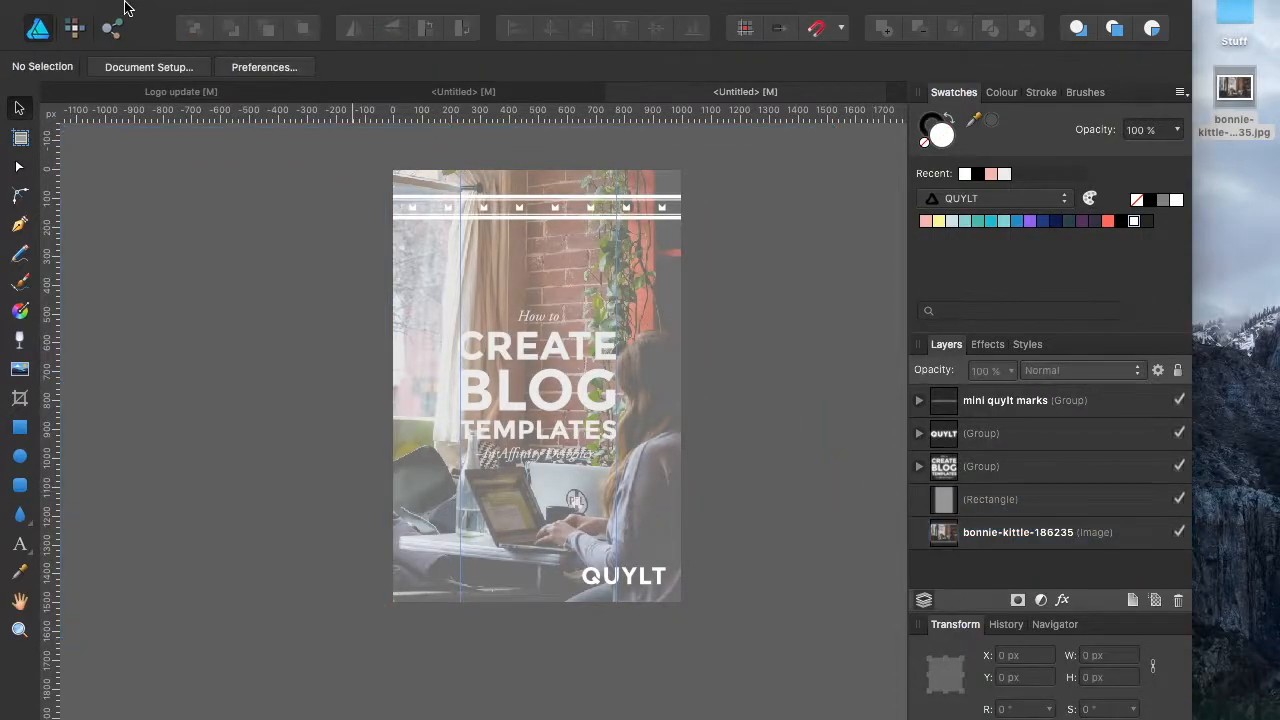
# Start a JPEG export of the whole 1000 × 1500 px document and cancel it at the file-saving stage.
pyautogui.click(194, 1)
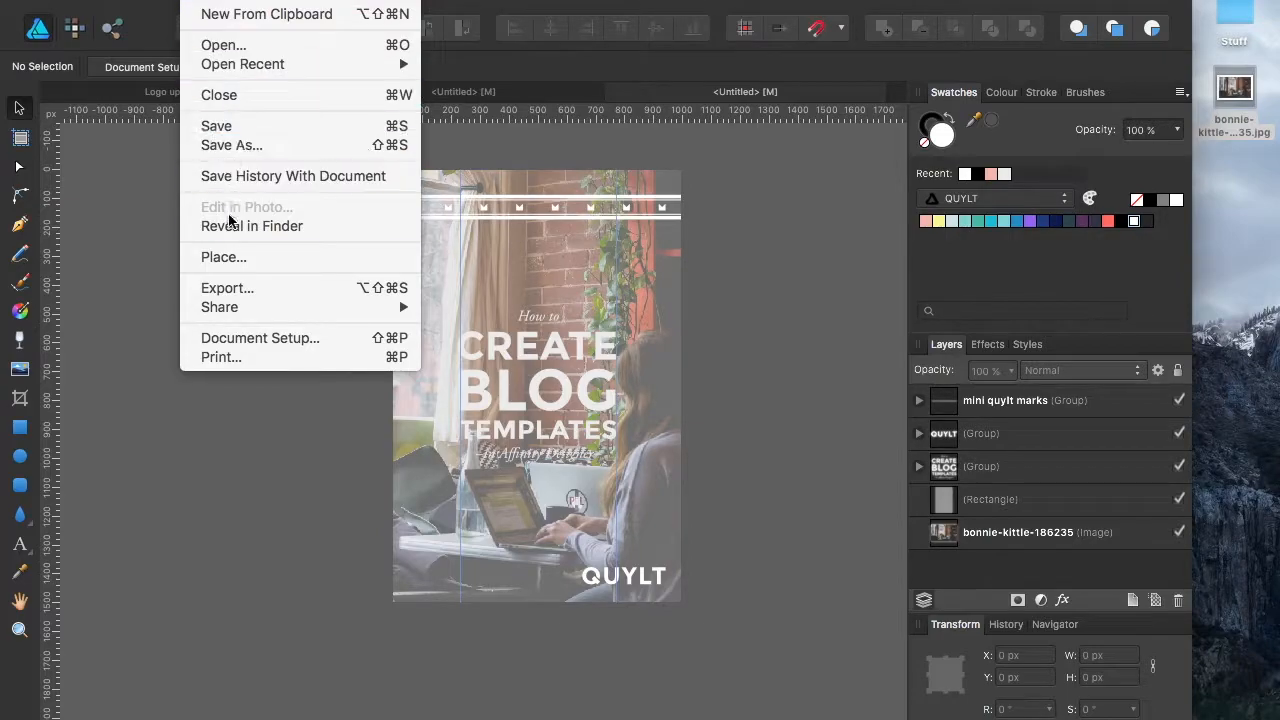
pyautogui.click(226, 288)
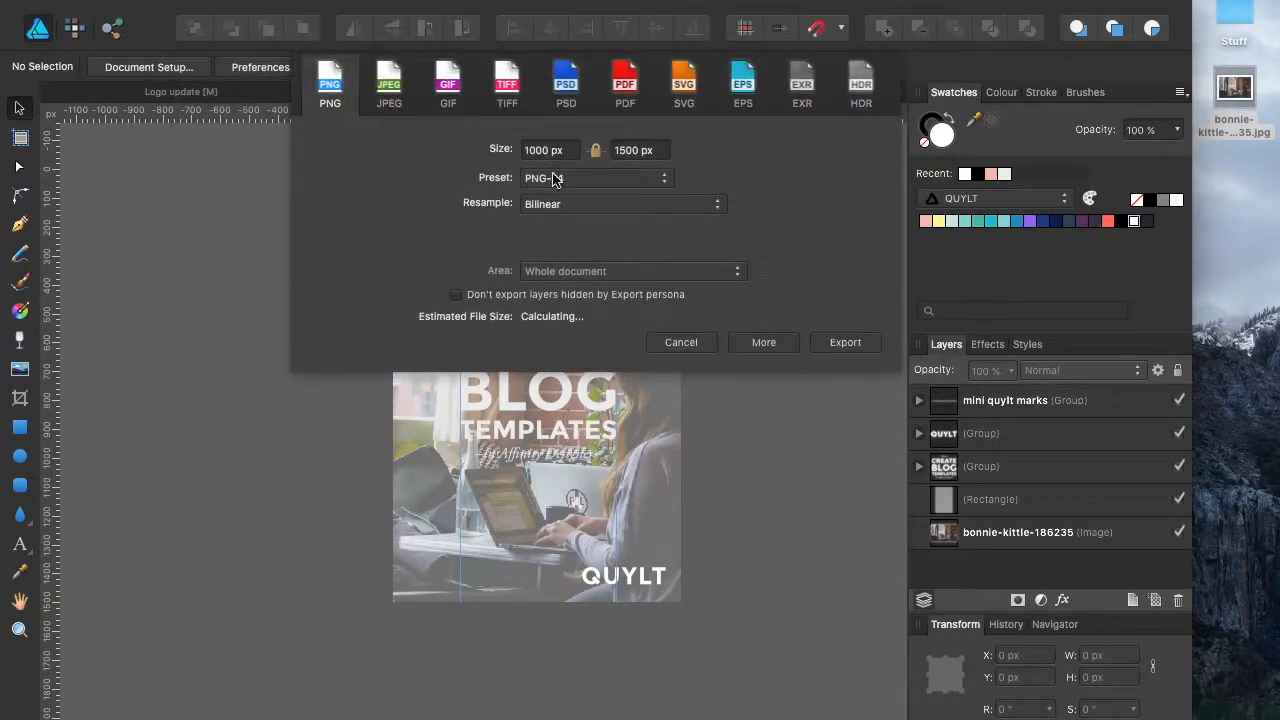
pyautogui.click(389, 90)
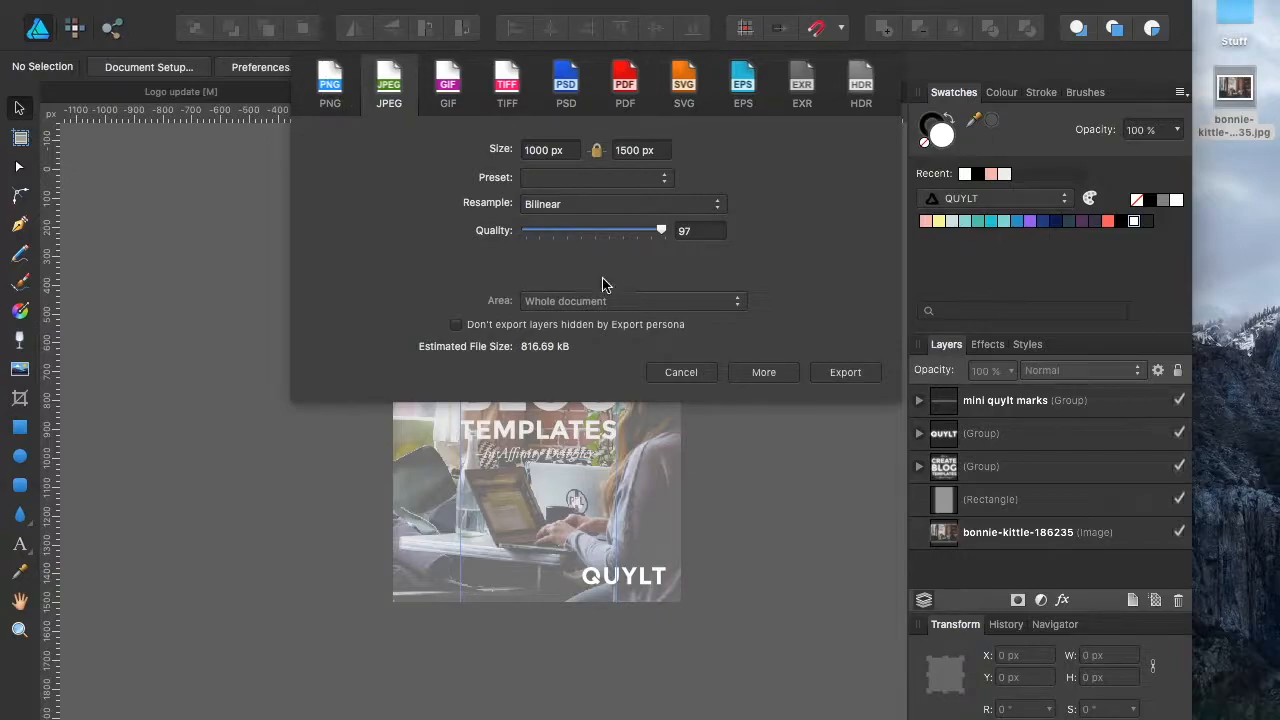
pyautogui.click(843, 372)
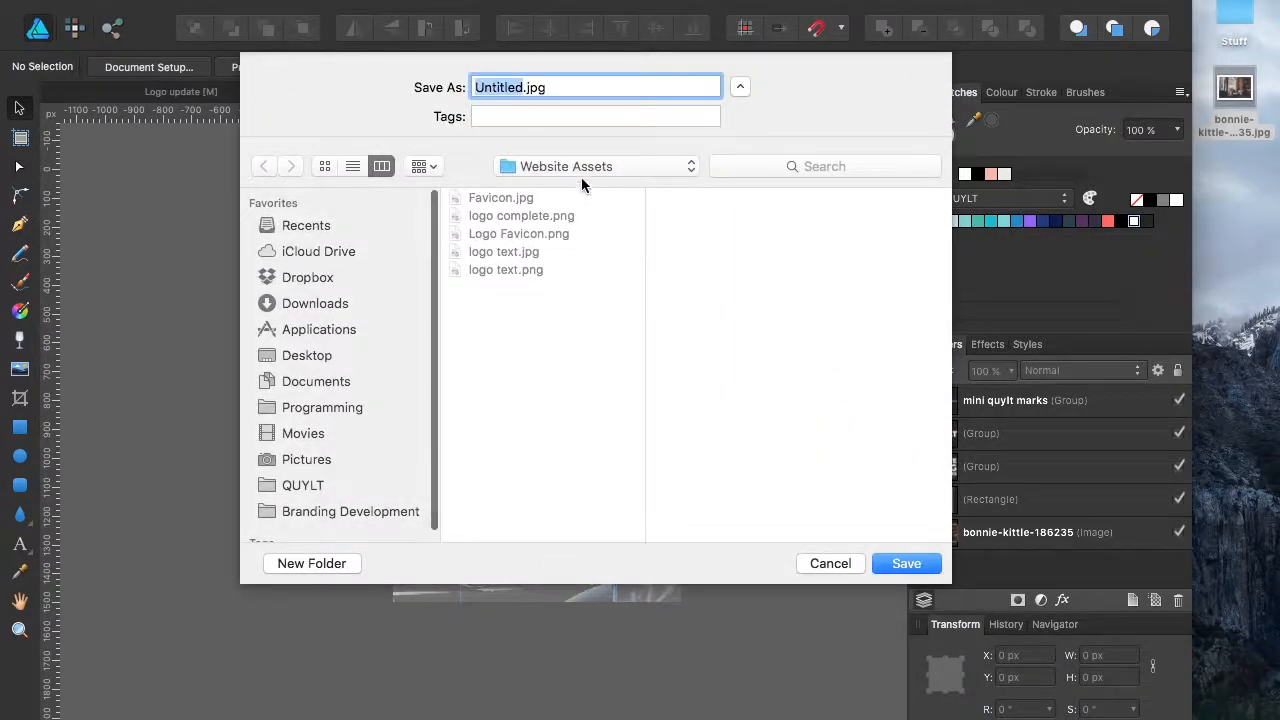
pyautogui.click(829, 563)
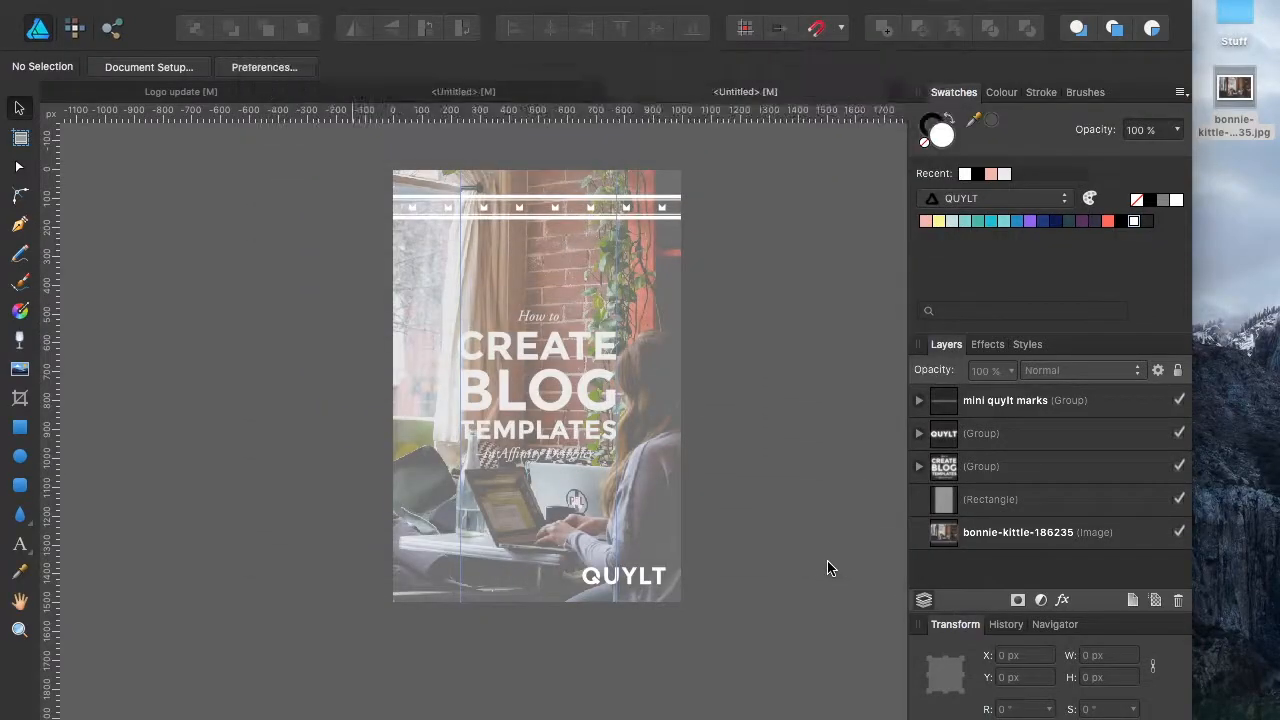